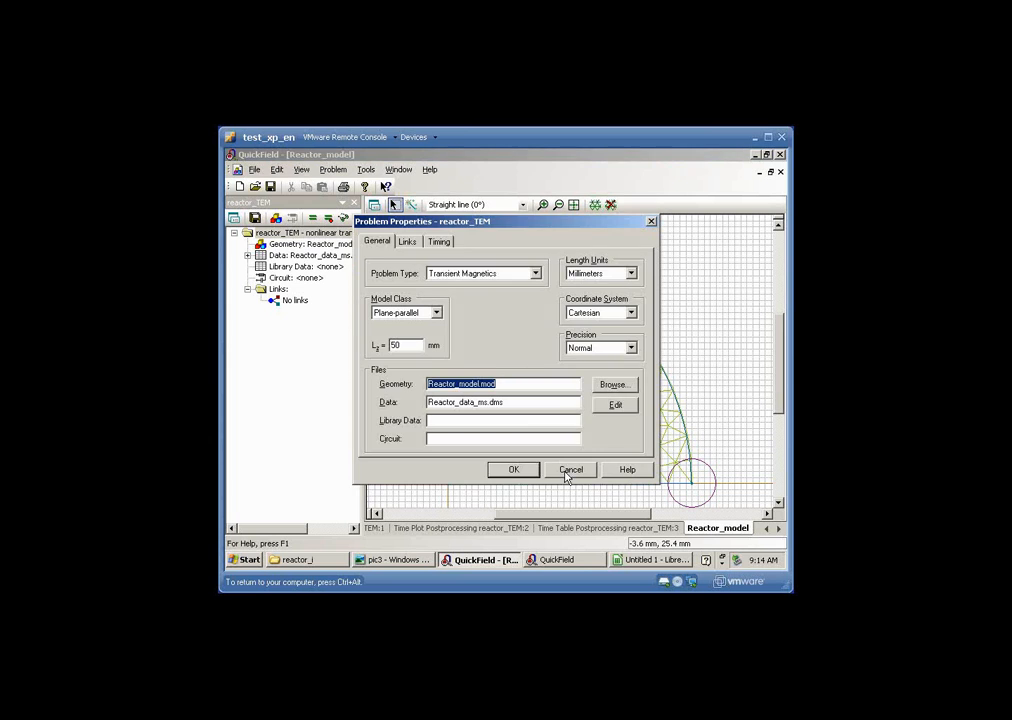
- Close the problem properties unchanged and examine which model regions the core, winding -, winding +, insulation and air block labels cover
{"action": "left_click", "coordinate": [567, 470]}
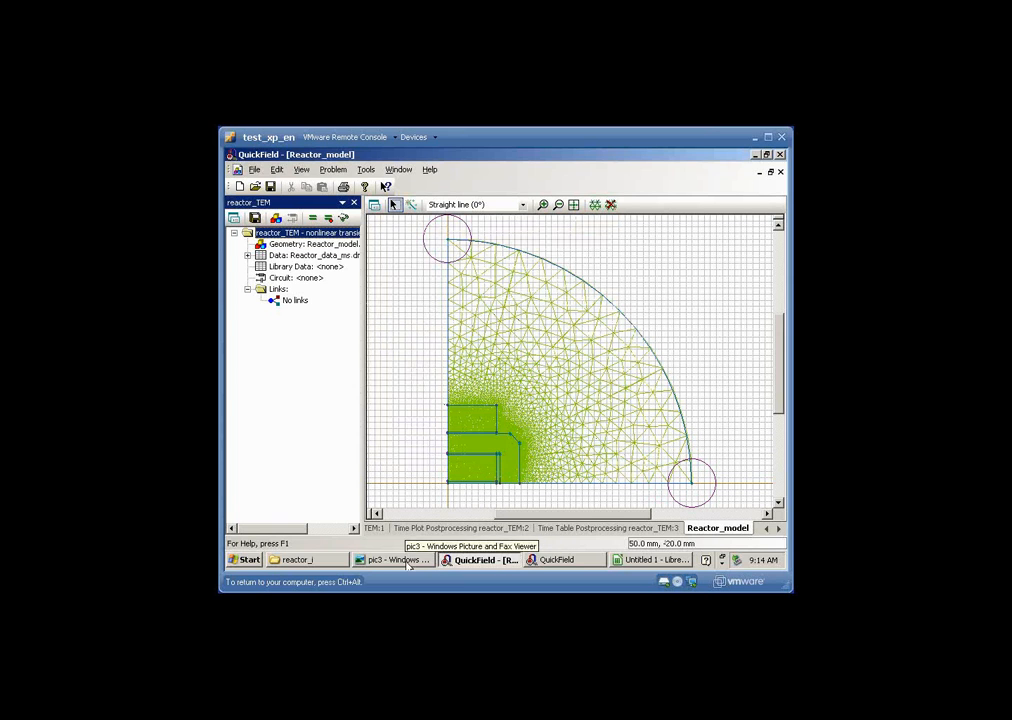
{"action": "left_click", "coordinate": [247, 255]}
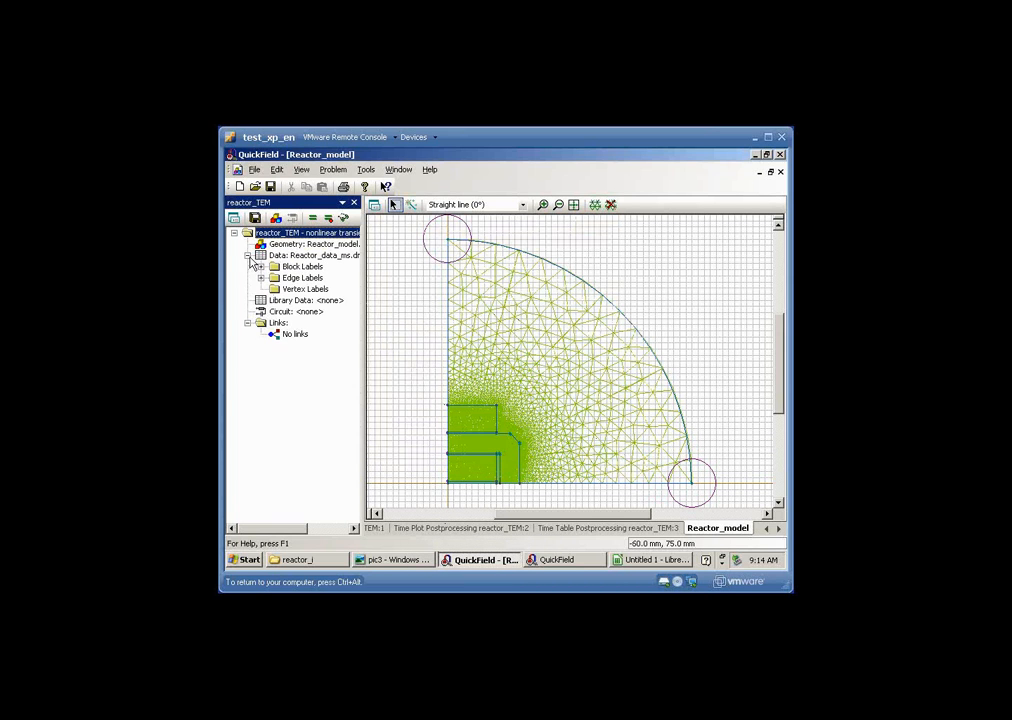
{"action": "left_click", "coordinate": [260, 266]}
{"action": "left_click", "coordinate": [294, 289]}
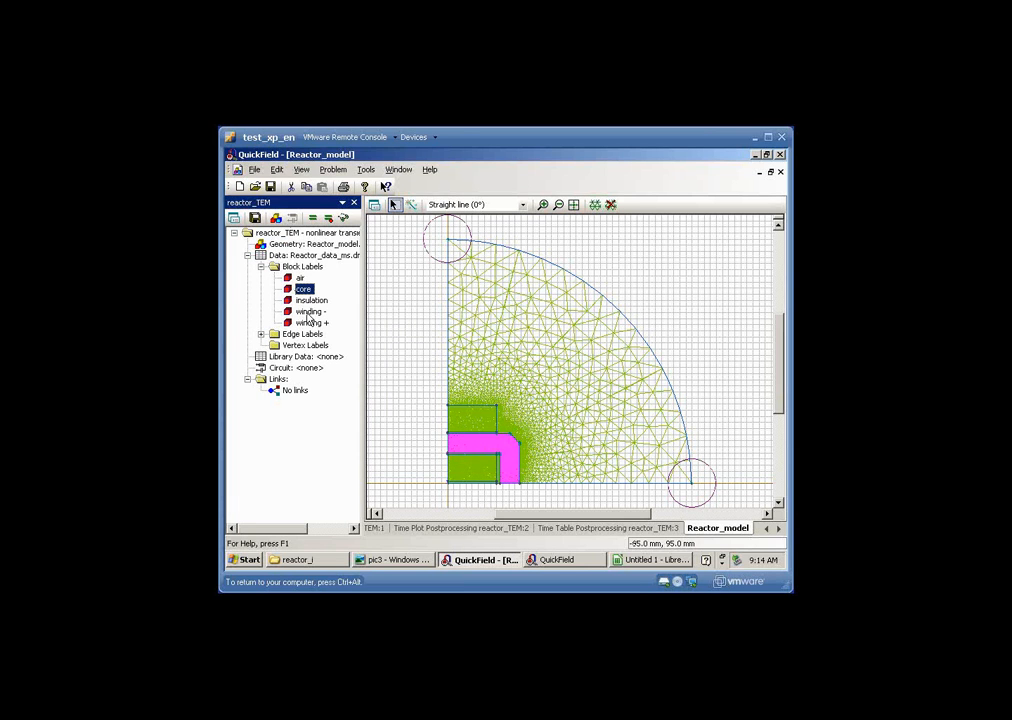
{"action": "left_click", "coordinate": [297, 313]}
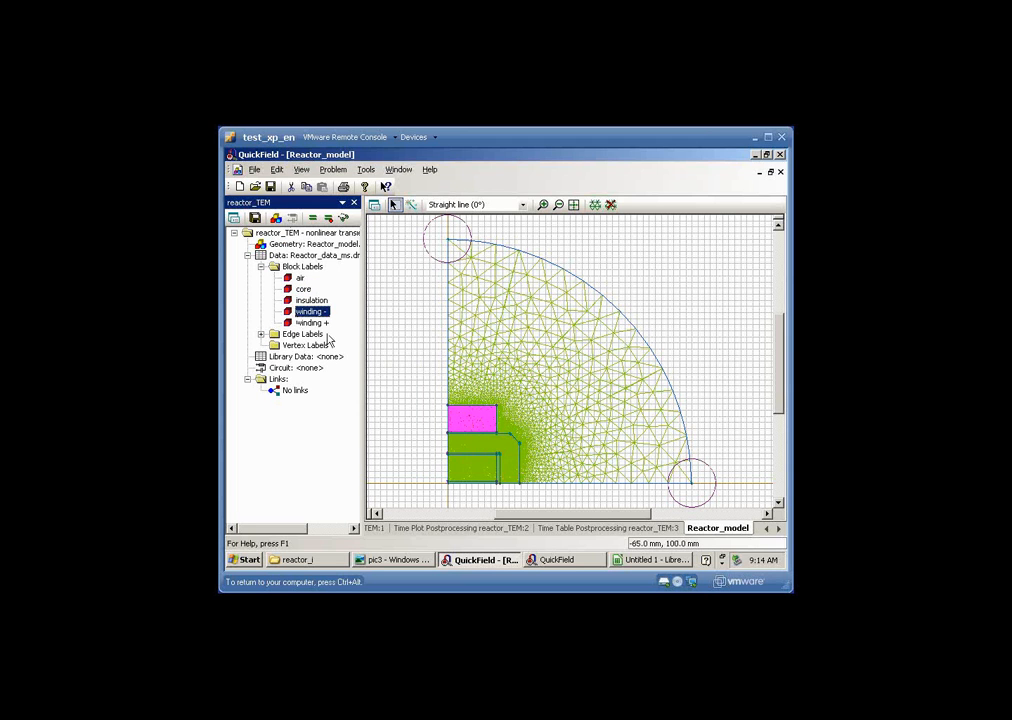
{"action": "left_click", "coordinate": [308, 323]}
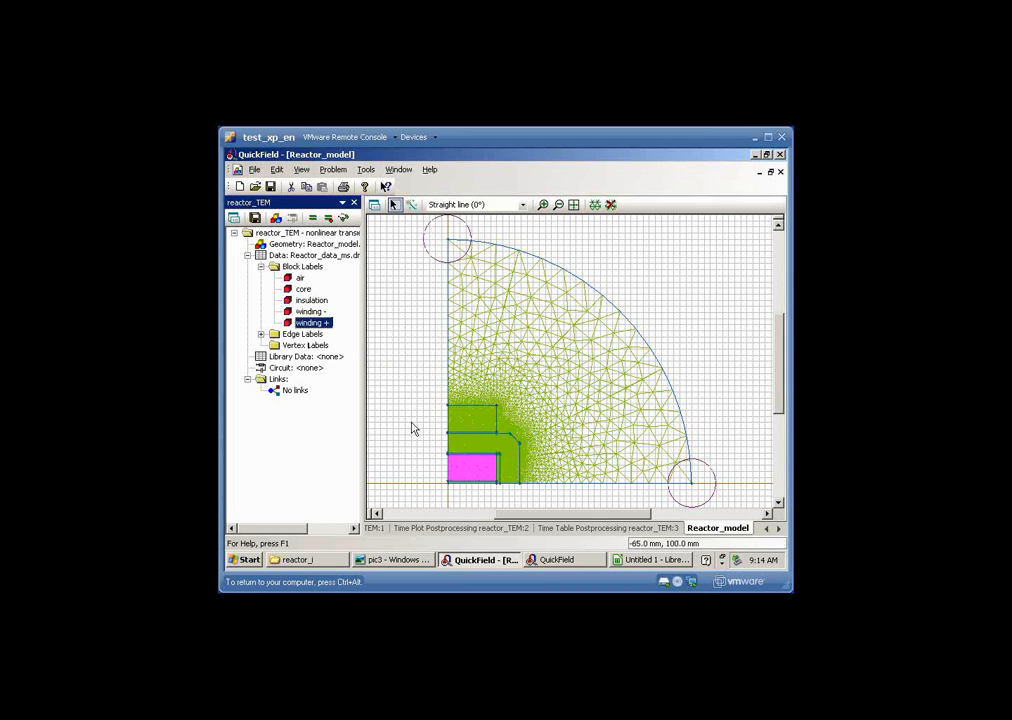
{"action": "left_click", "coordinate": [311, 300]}
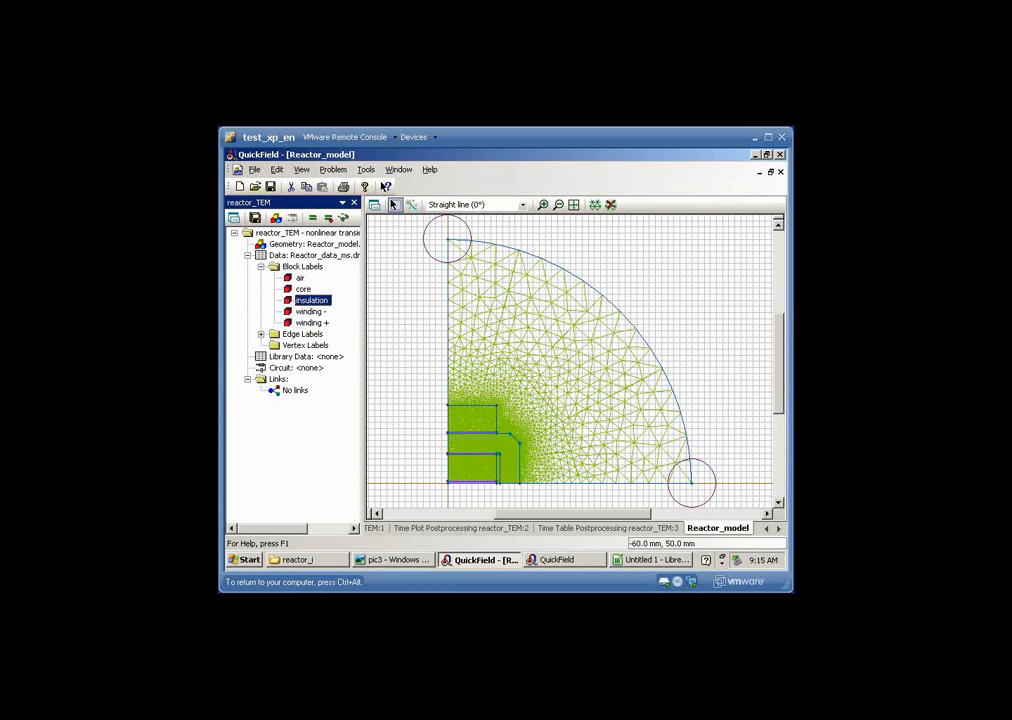
{"action": "left_click", "coordinate": [300, 278]}
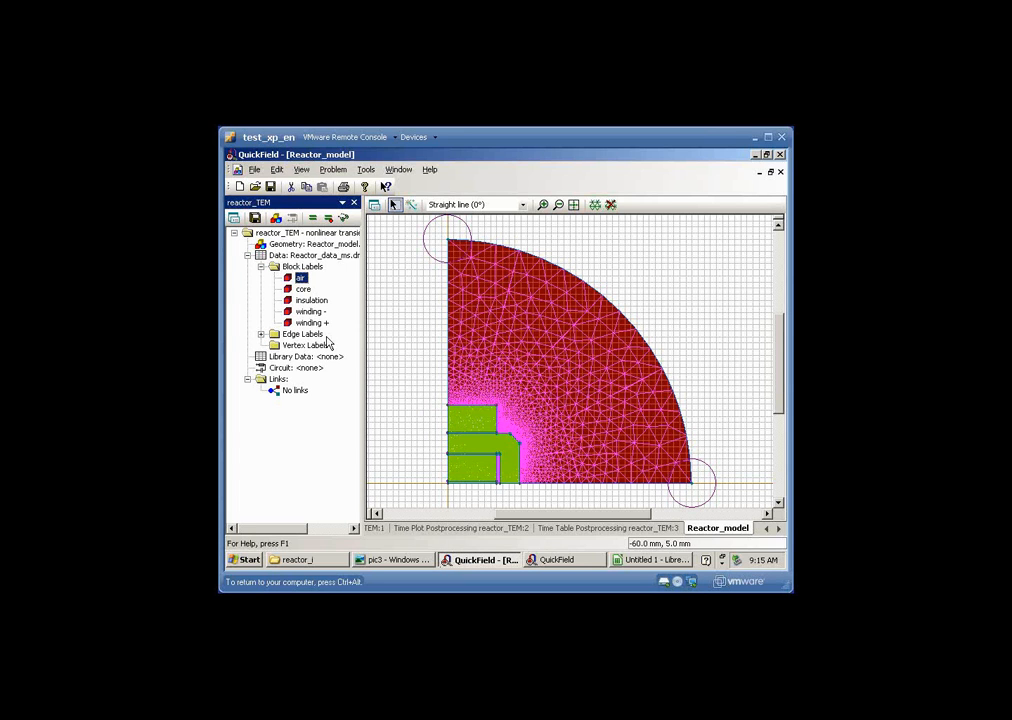
- Inspect the core block's material properties and its B-H curve, leaving them unchanged
{"action": "left_click", "coordinate": [296, 290]}
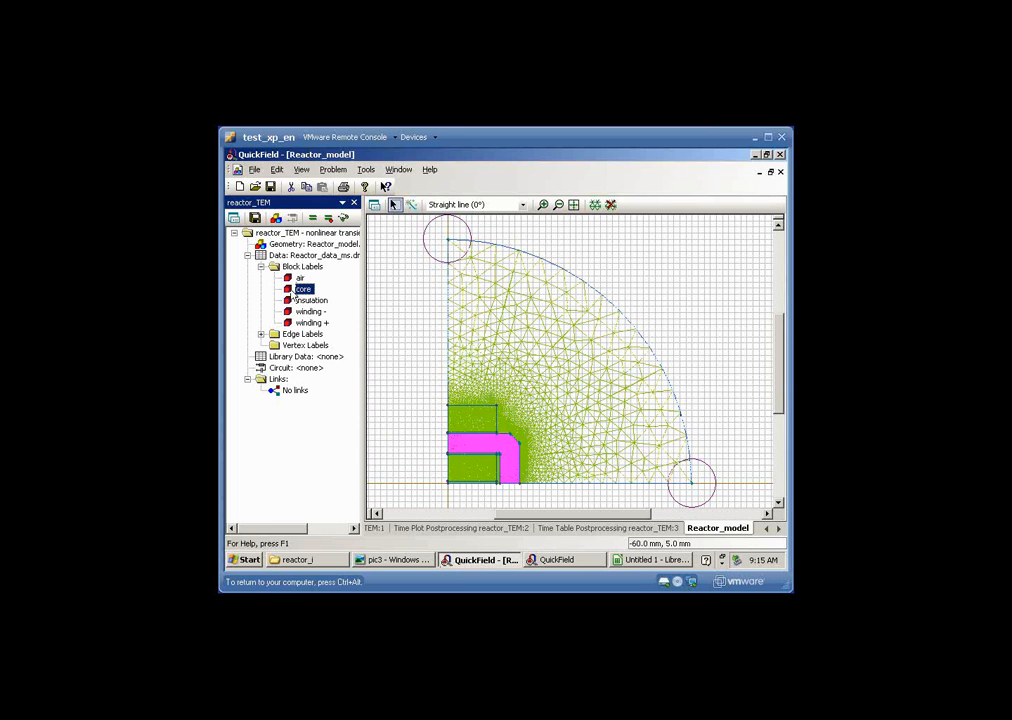
{"action": "double_click", "coordinate": [296, 291]}
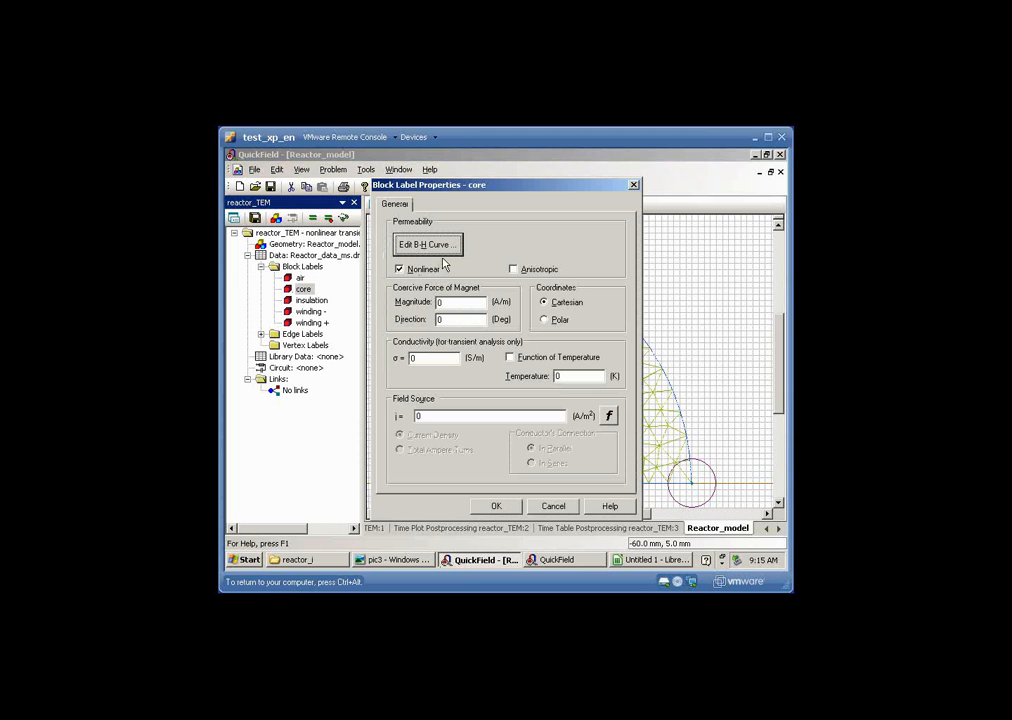
{"action": "left_click", "coordinate": [444, 253]}
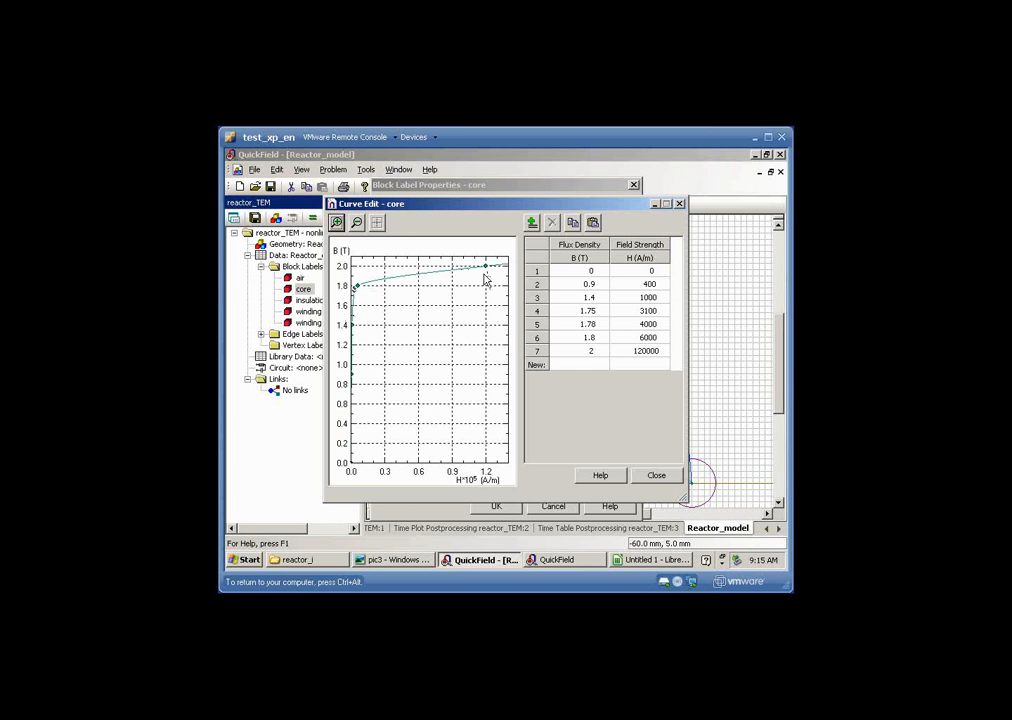
{"action": "left_click", "coordinate": [656, 475]}
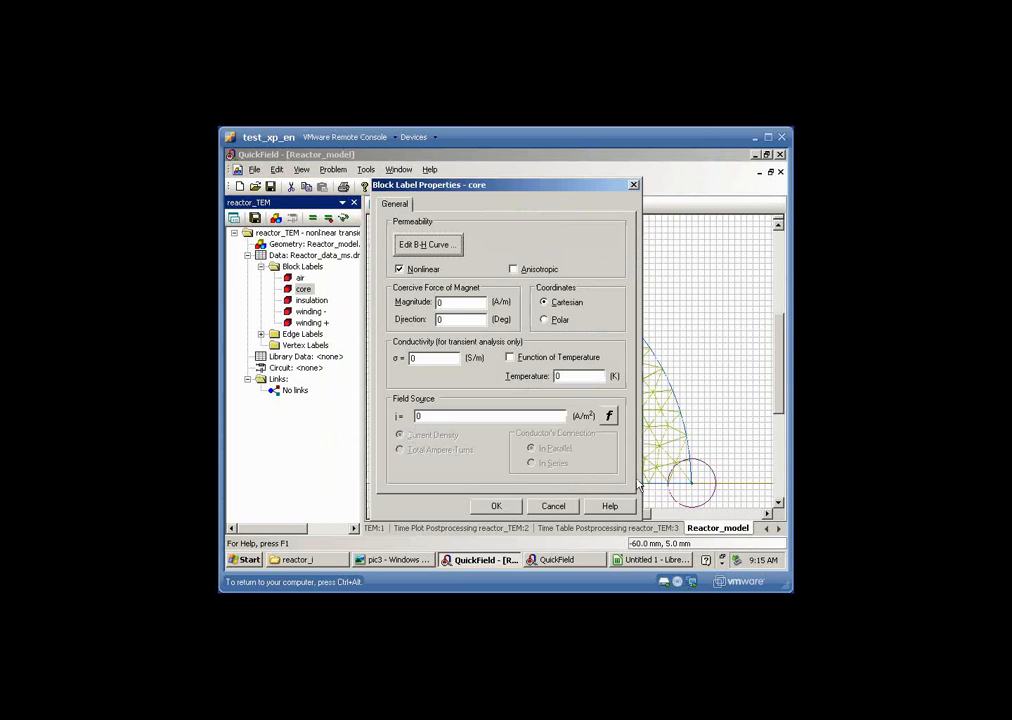
{"action": "left_click", "coordinate": [555, 506]}
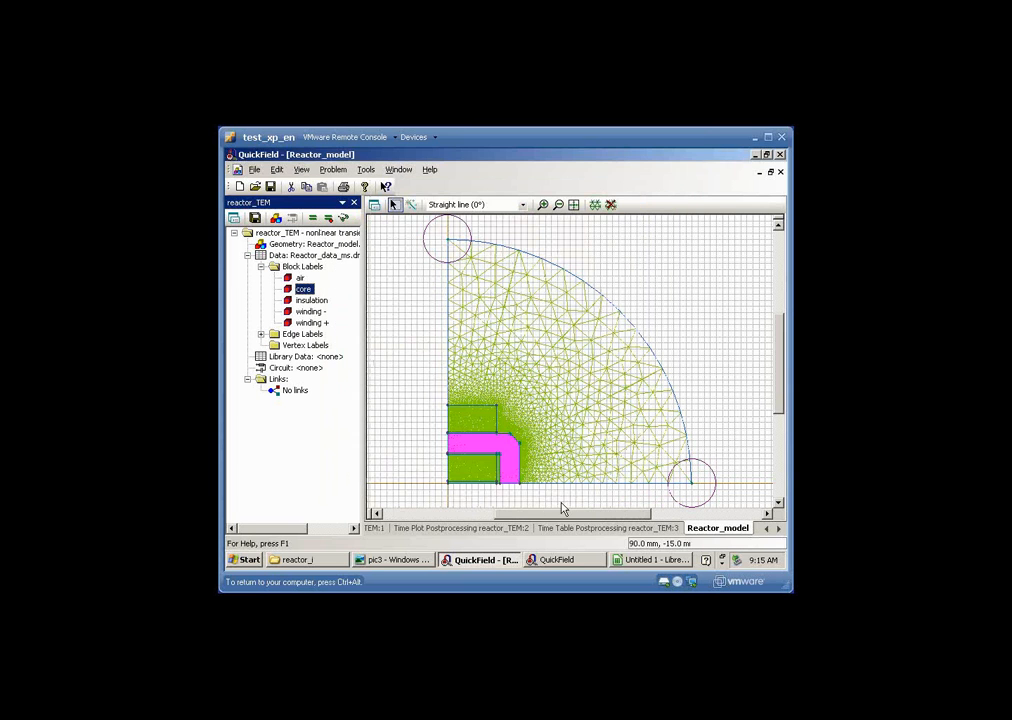
- Inspect the current density formula in the winding - block's properties without changing it
{"action": "left_click", "coordinate": [296, 315]}
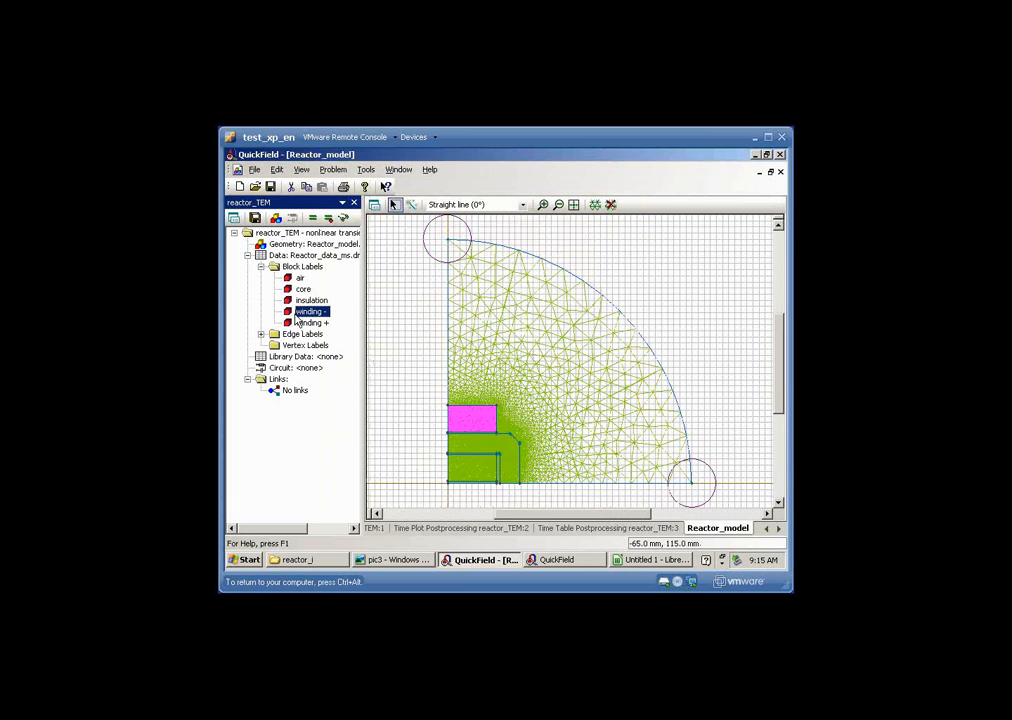
{"action": "double_click", "coordinate": [297, 316]}
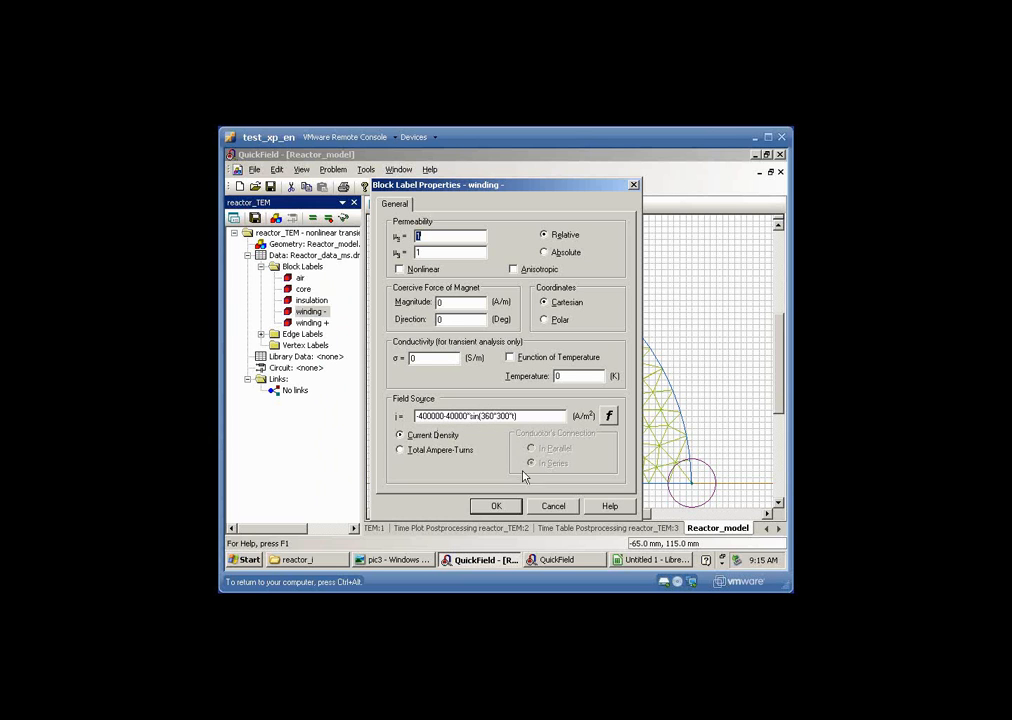
{"action": "left_click", "coordinate": [555, 506]}
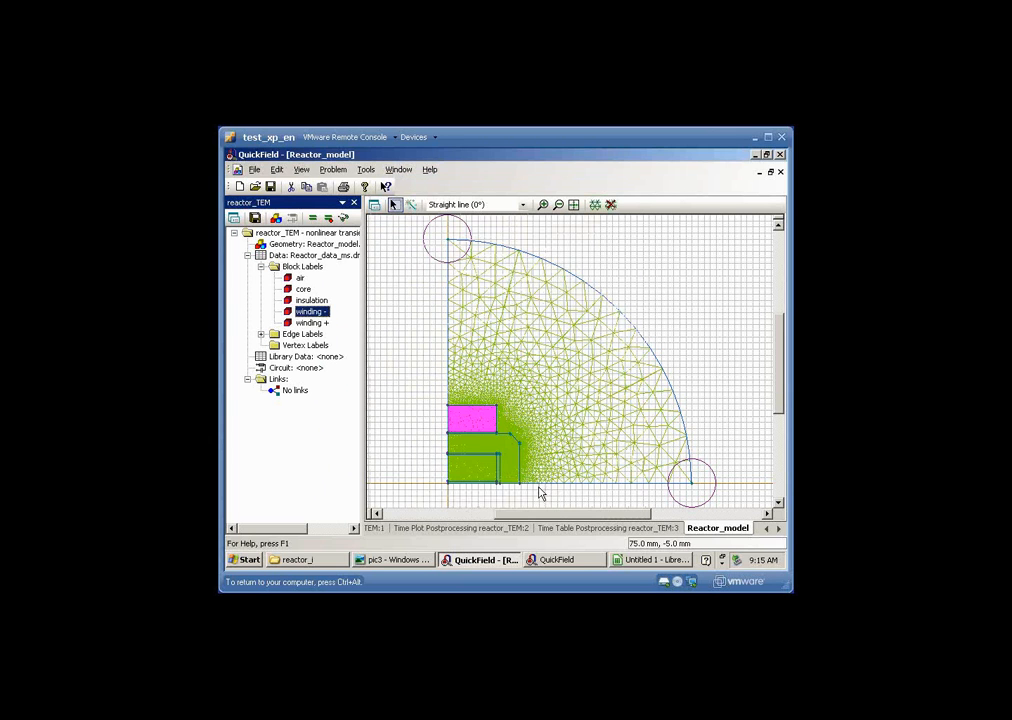
- Review the integration and output timing settings of the reactor_TEM problem without changing them
{"action": "right_click", "coordinate": [295, 242]}
{"action": "left_click", "coordinate": [340, 303]}
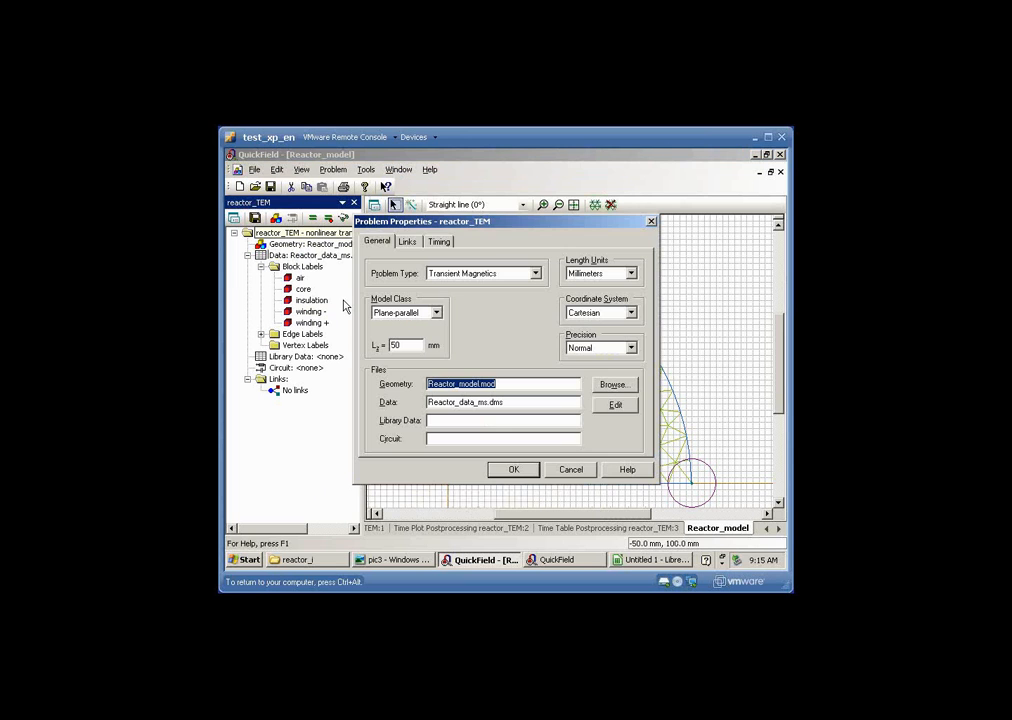
{"action": "left_click", "coordinate": [439, 242]}
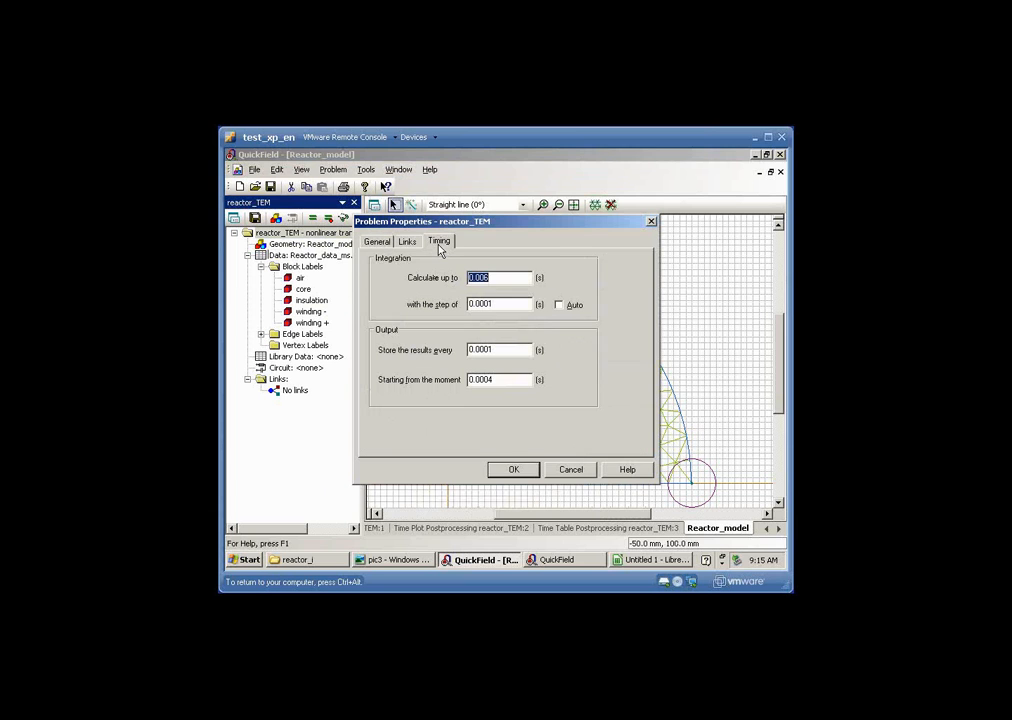
{"action": "left_click", "coordinate": [492, 309]}
{"action": "left_click", "coordinate": [588, 474]}
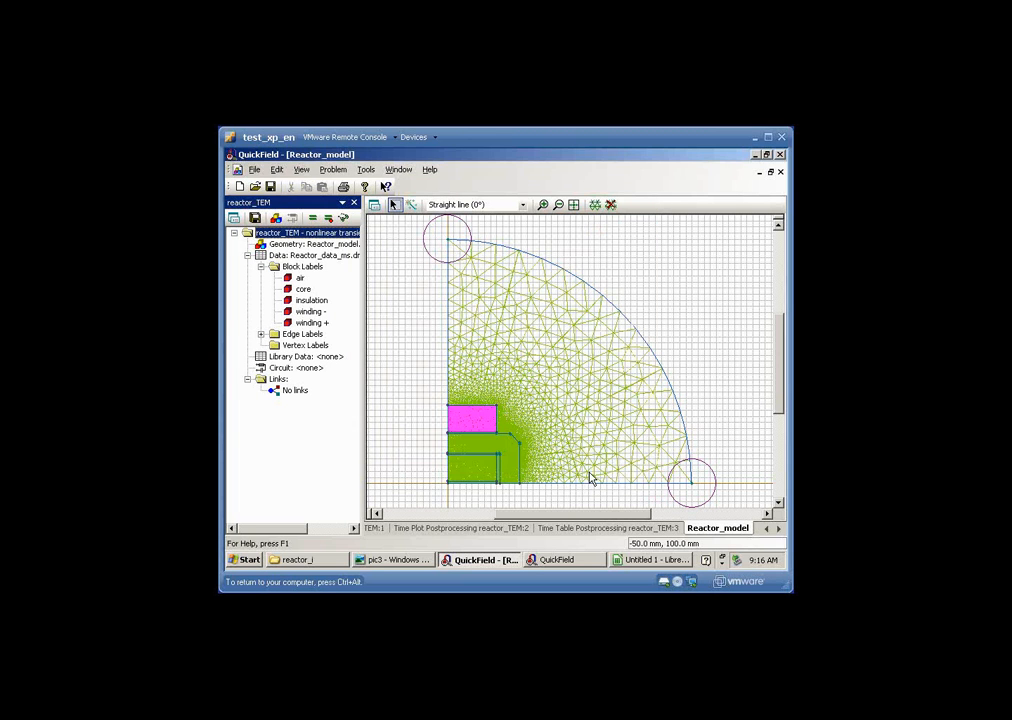
- Open the reactor_TEM field results and add a color map of Flux Density B to the field picture
{"action": "left_click", "coordinate": [343, 219]}
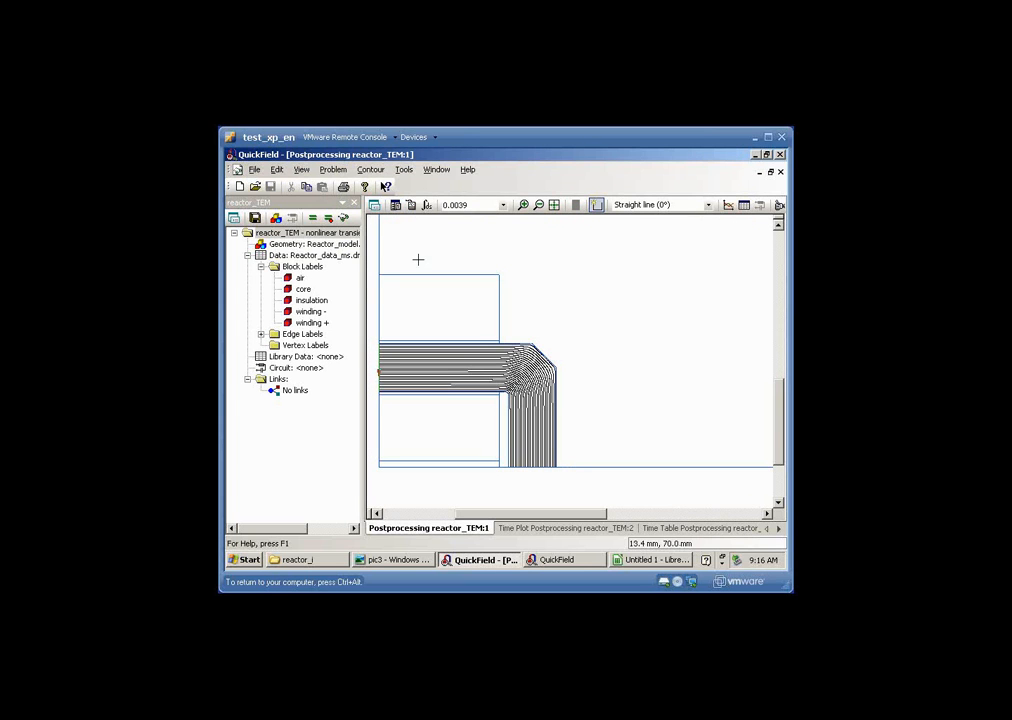
{"action": "left_click", "coordinate": [373, 206]}
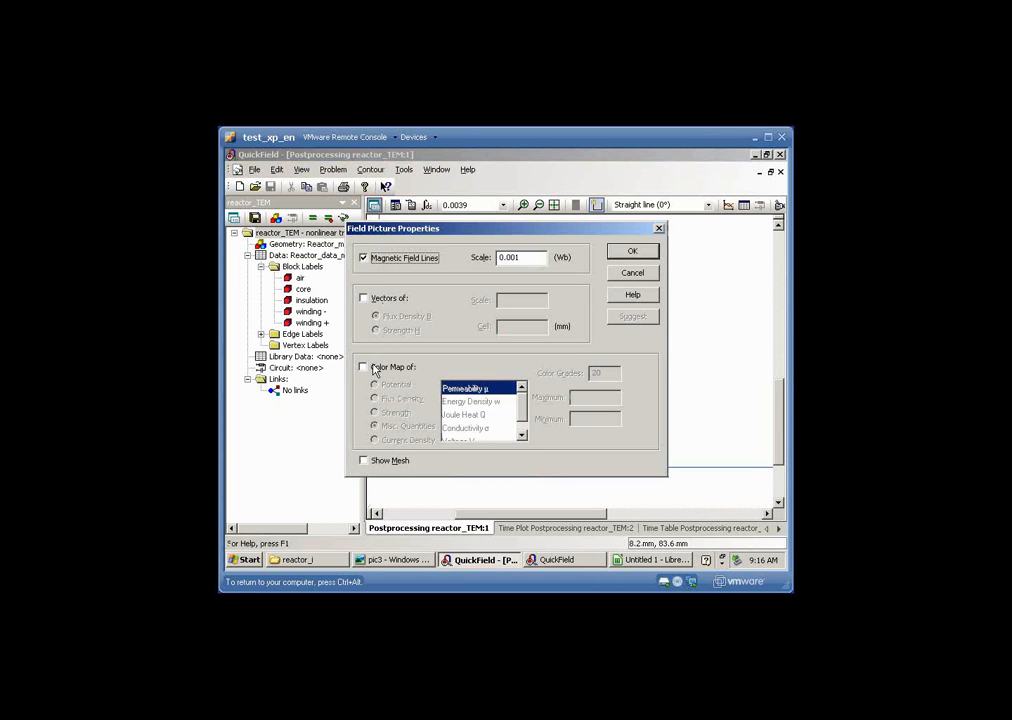
{"action": "left_click", "coordinate": [363, 367]}
{"action": "left_click", "coordinate": [375, 399]}
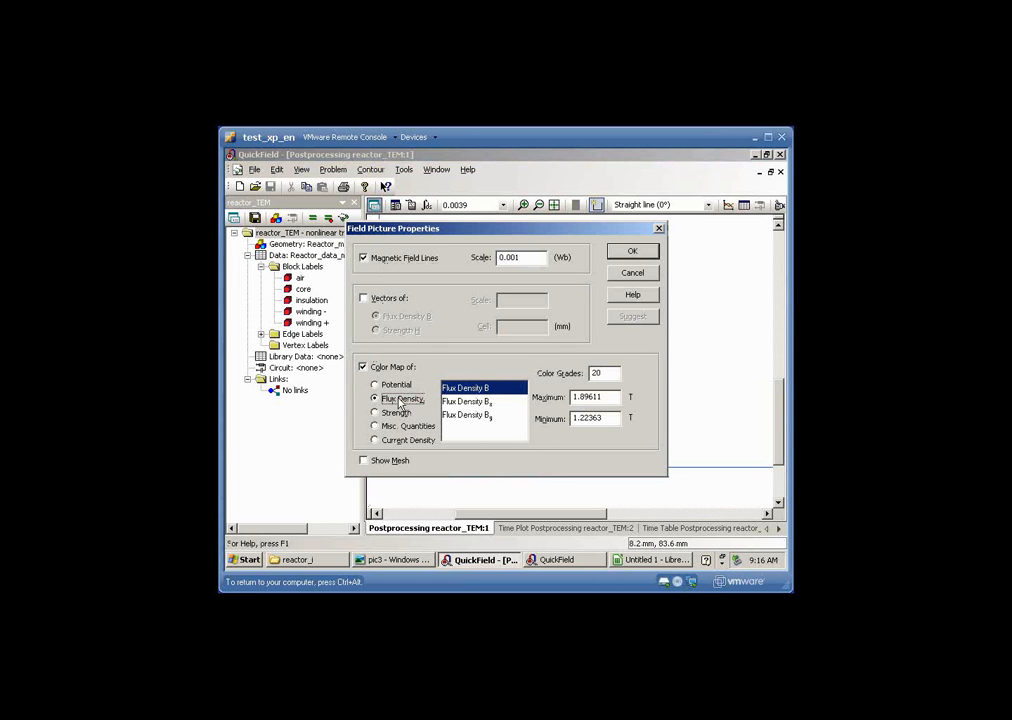
{"action": "left_click", "coordinate": [626, 252]}
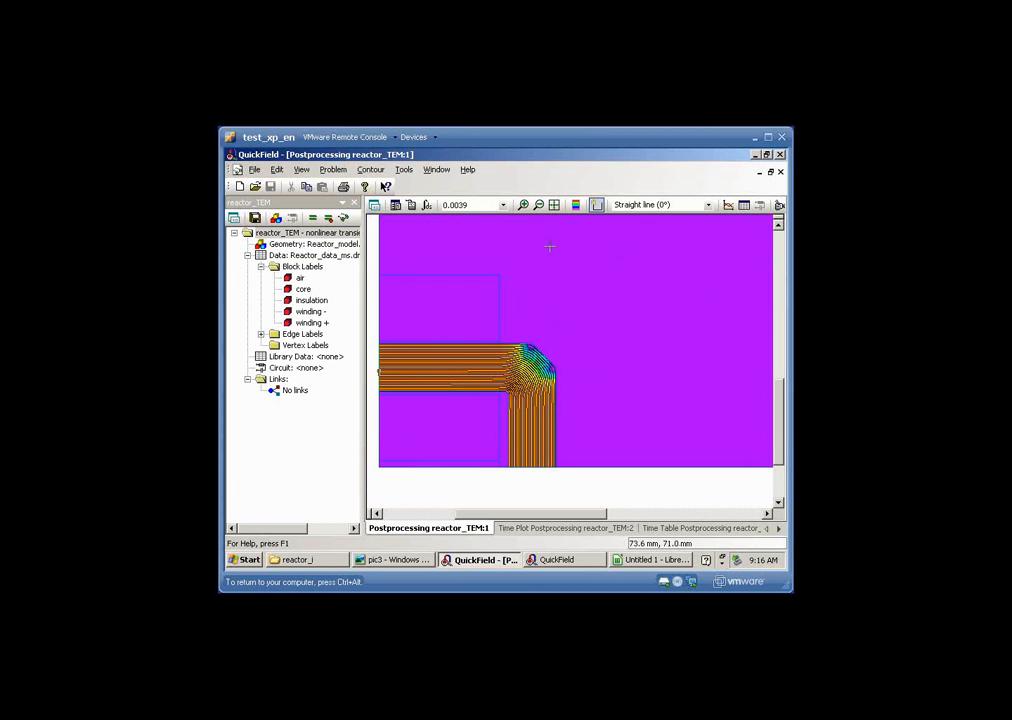
- Hide the magnetic field lines in the field picture and show the color legend
{"action": "left_click", "coordinate": [374, 204]}
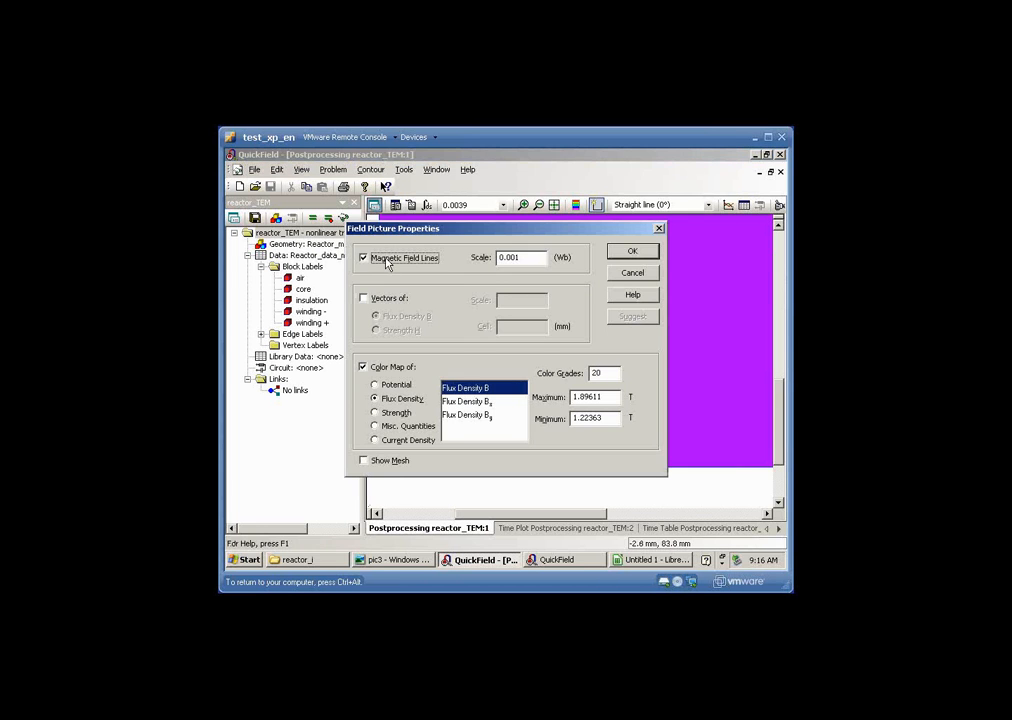
{"action": "left_click", "coordinate": [388, 262]}
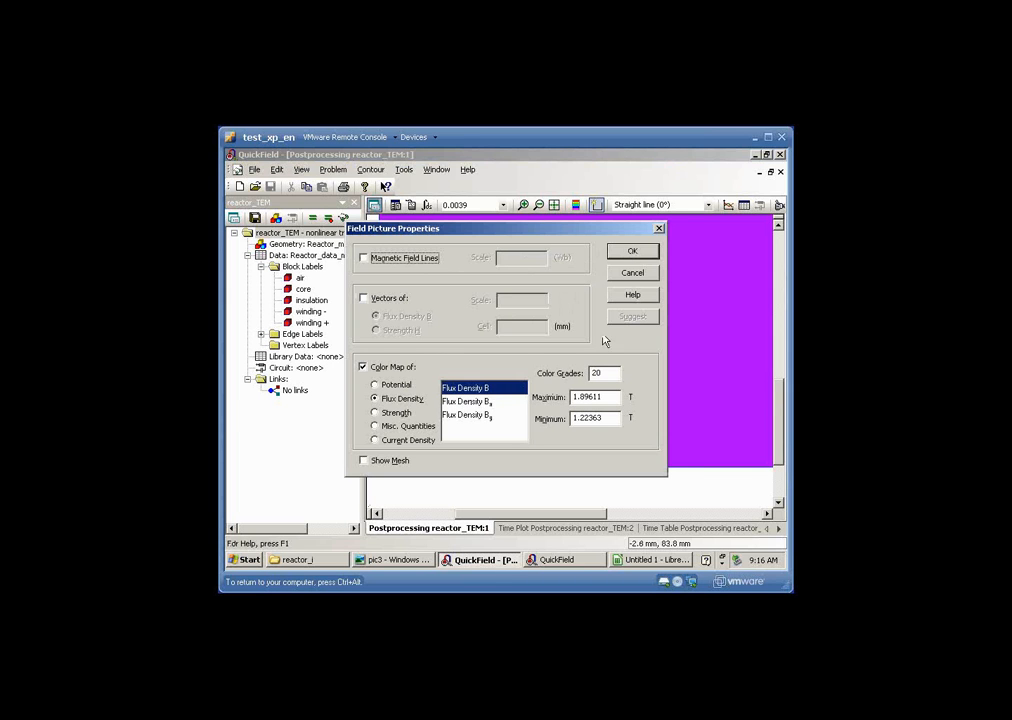
{"action": "left_click", "coordinate": [634, 253]}
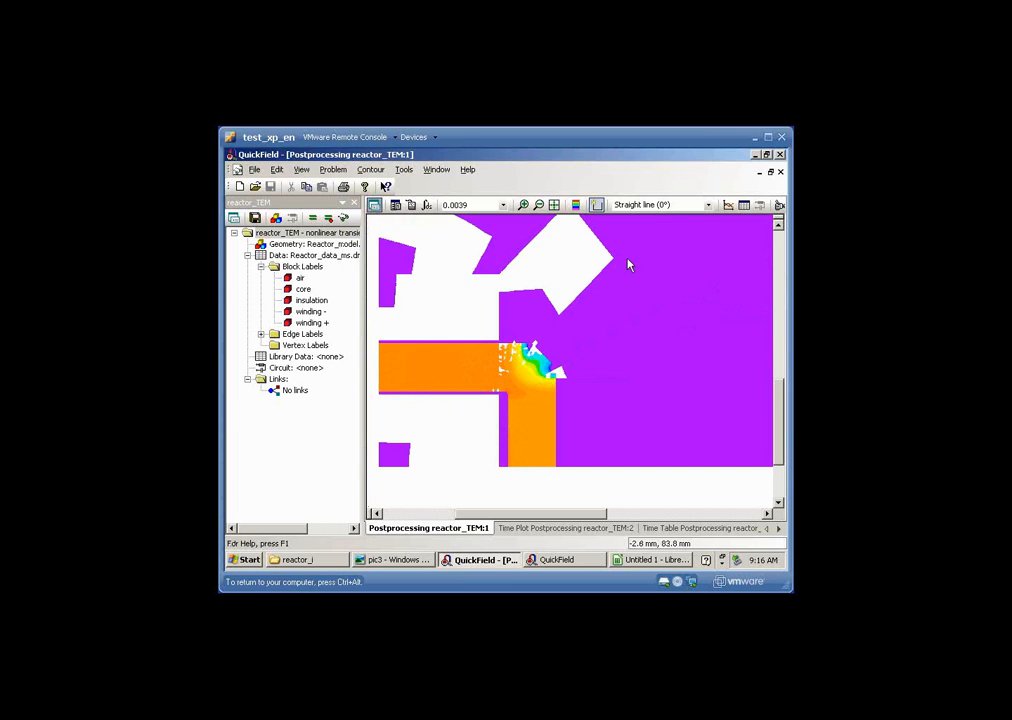
{"action": "left_click", "coordinate": [576, 205]}
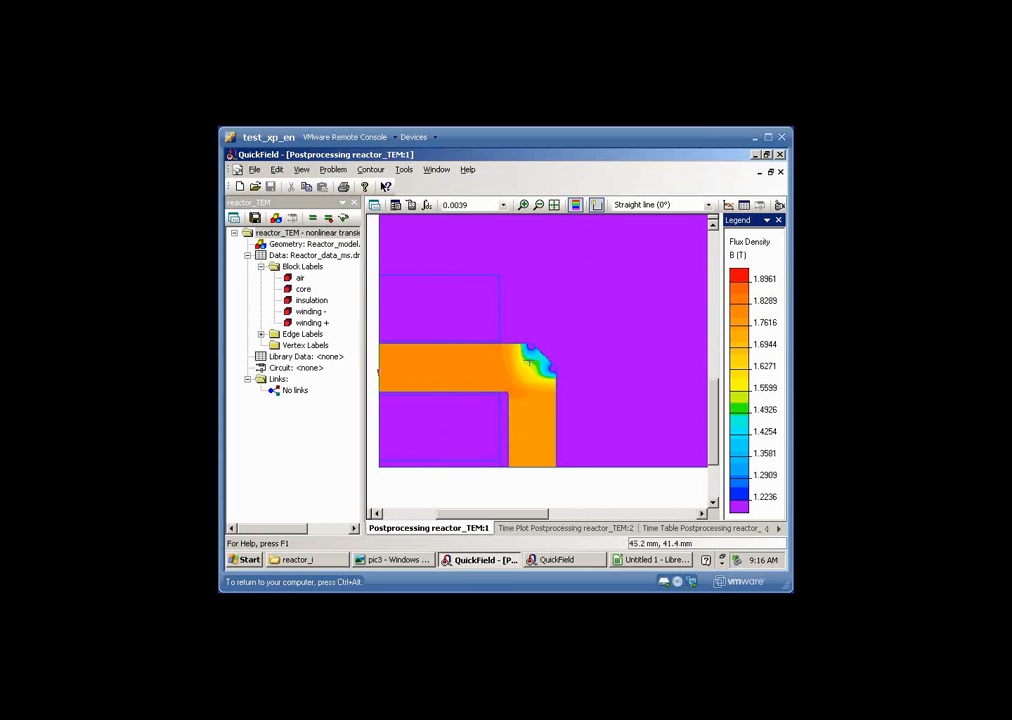
- Change the field picture's color map to Permeability µ from the miscellaneous quantities
{"action": "left_click", "coordinate": [372, 206]}
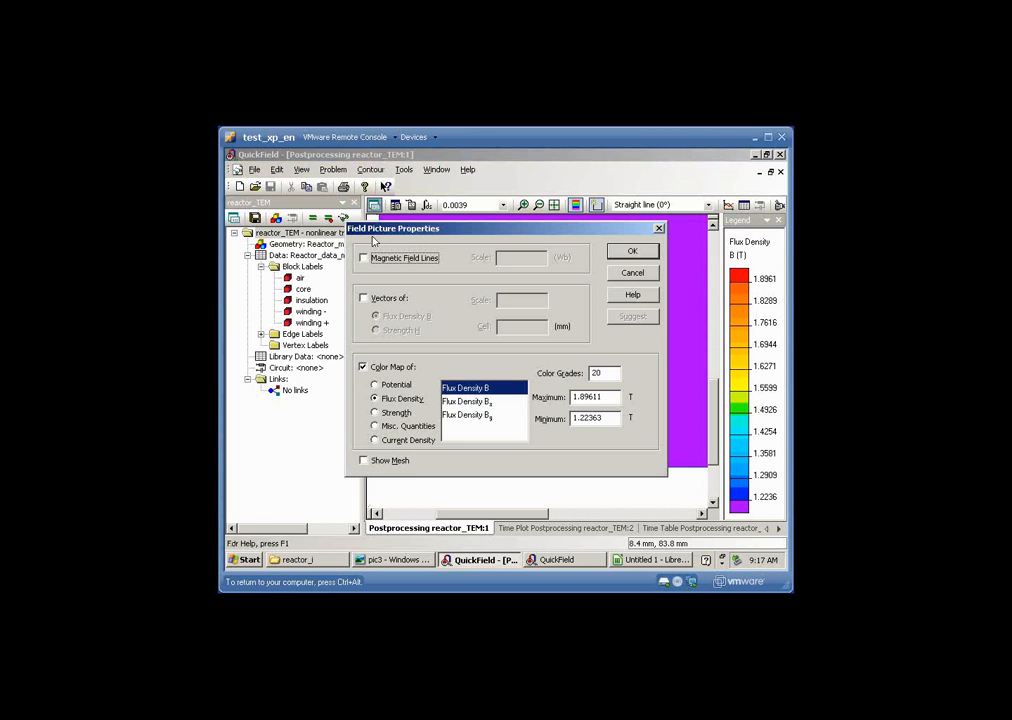
{"action": "left_click", "coordinate": [386, 429]}
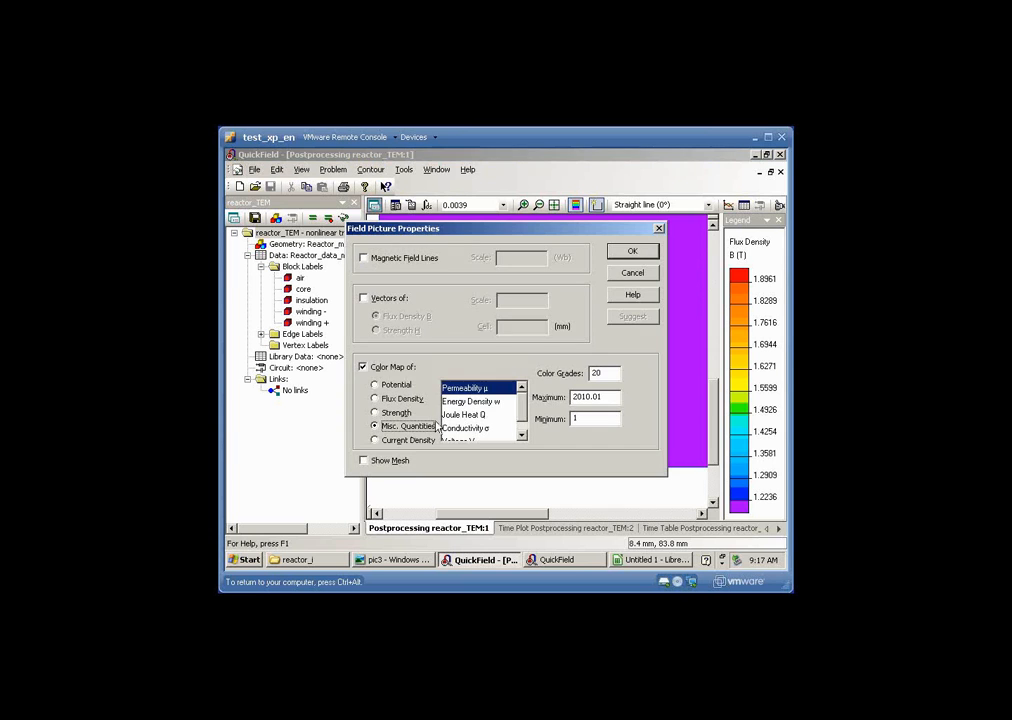
{"action": "left_click", "coordinate": [632, 253]}
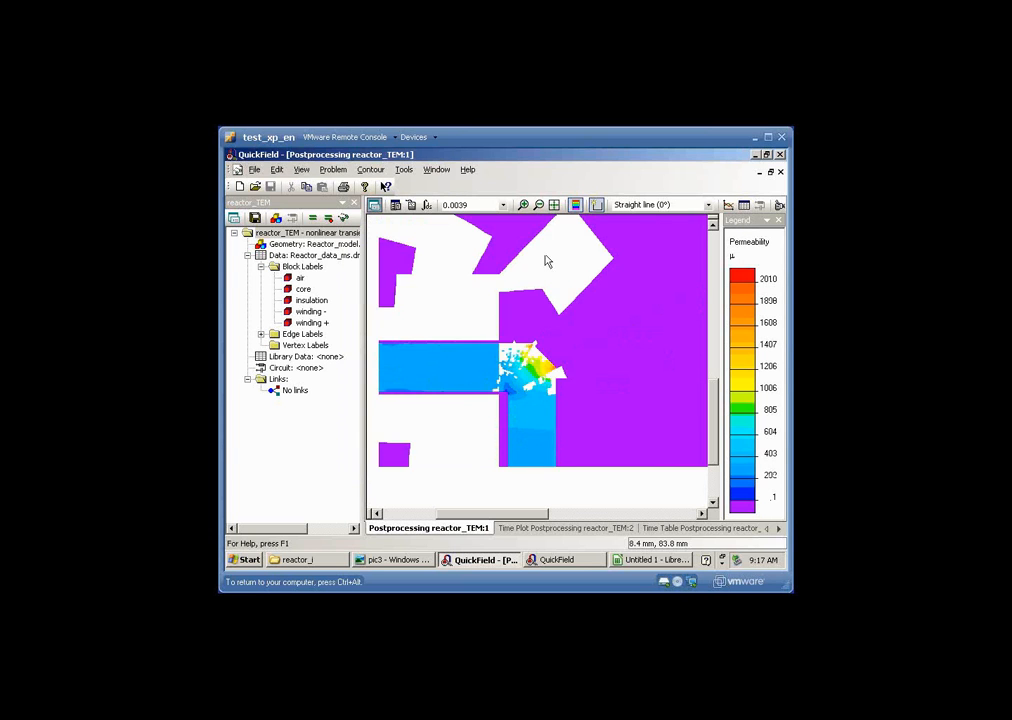
- Display the permeability map at time 0.0035 s and at 0.0032 s
{"action": "left_click", "coordinate": [522, 205]}
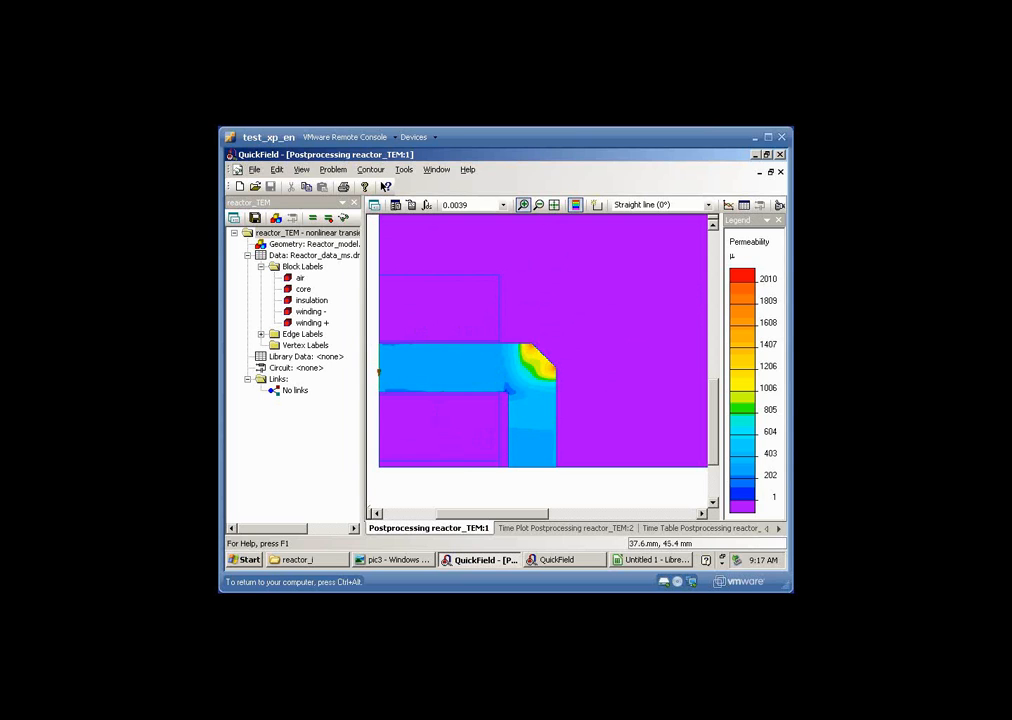
{"action": "left_click", "coordinate": [503, 204]}
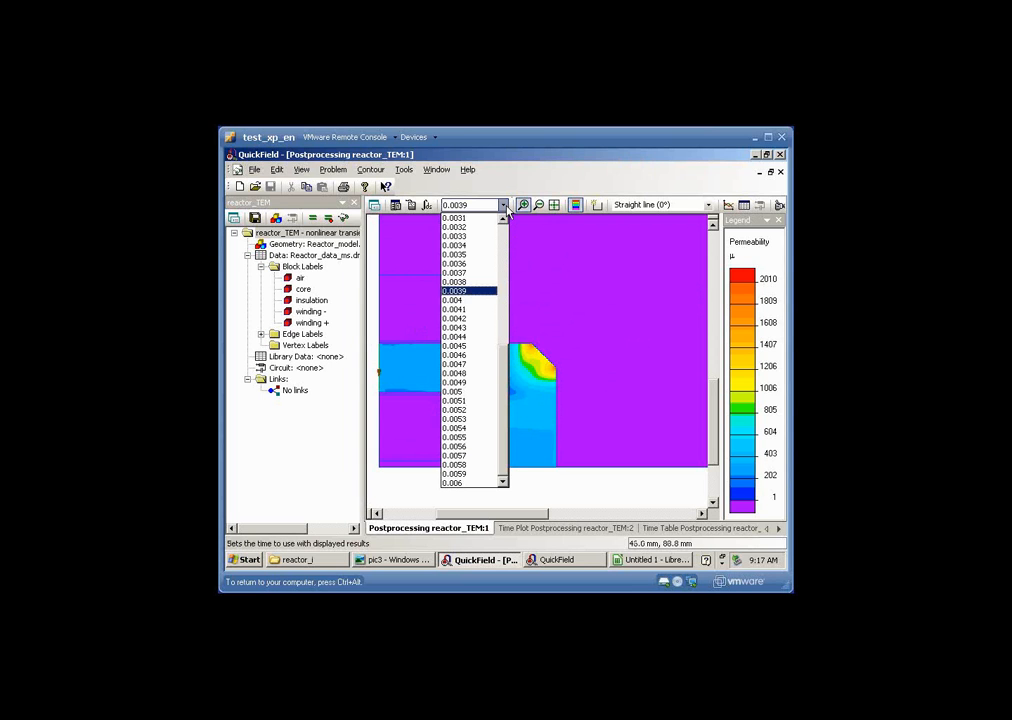
{"action": "left_click", "coordinate": [486, 256]}
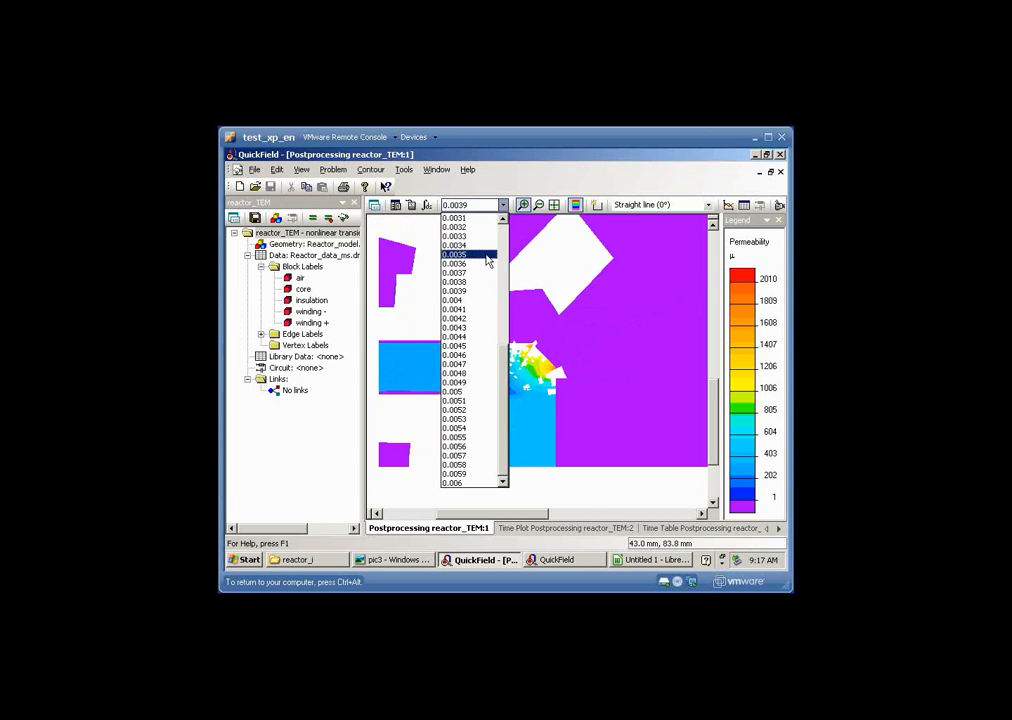
{"action": "left_click", "coordinate": [503, 204]}
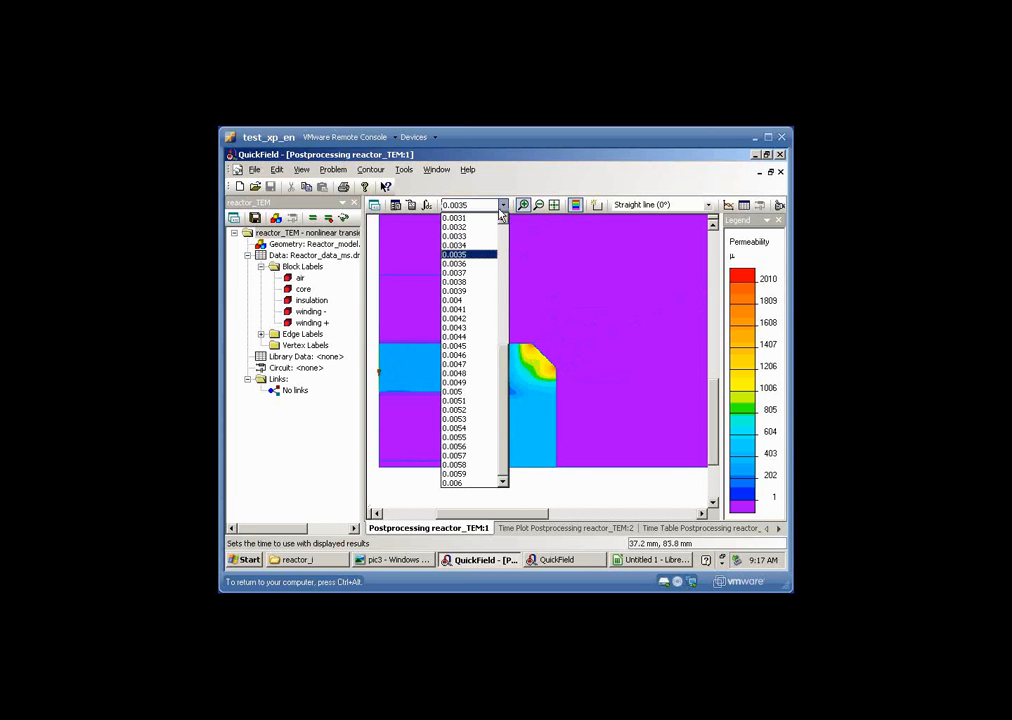
{"action": "left_click", "coordinate": [488, 227]}
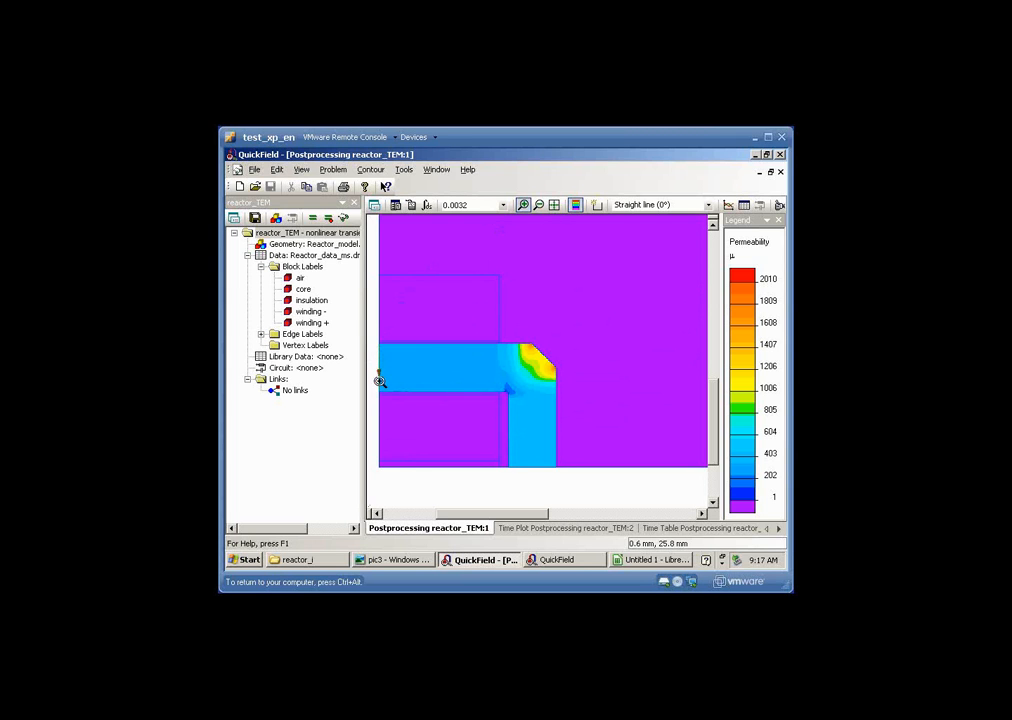
- Calculate the magnetic flux with the Integral Calculator at 0.0032 s and view the magnetic flux time plot
{"action": "left_click", "coordinate": [431, 207]}
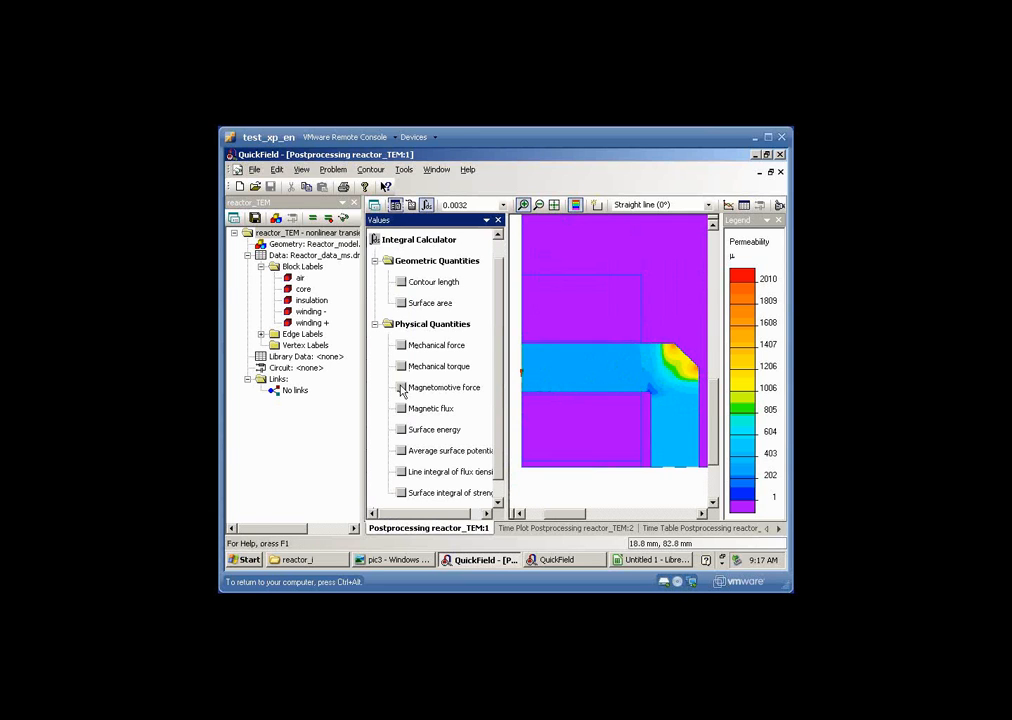
{"action": "left_click", "coordinate": [401, 408]}
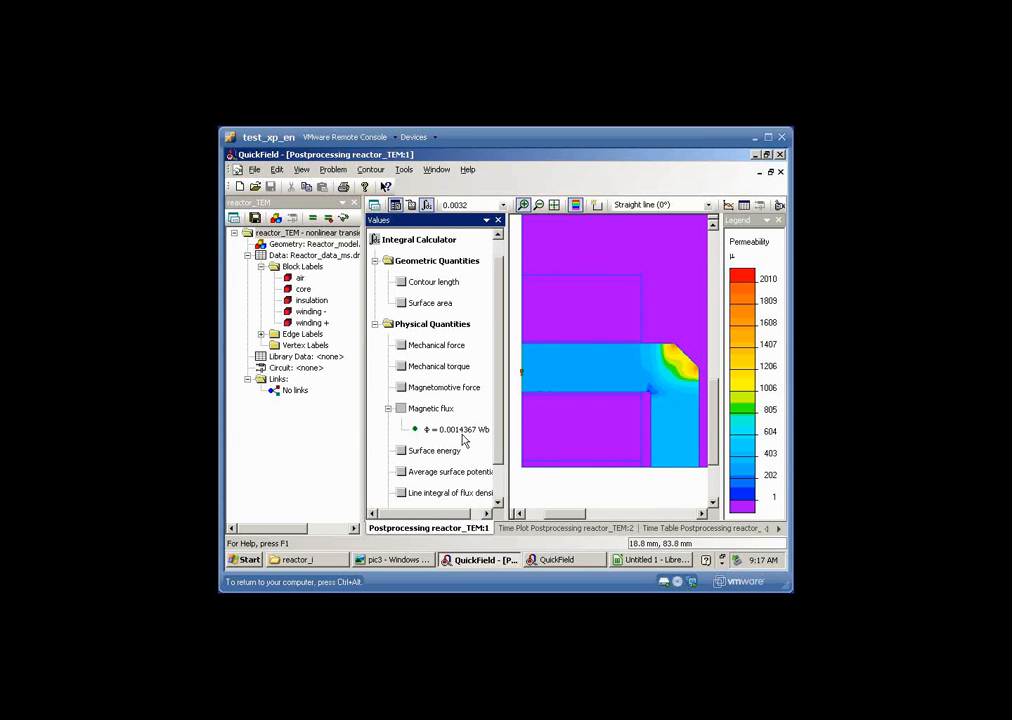
{"action": "left_click", "coordinate": [553, 530]}
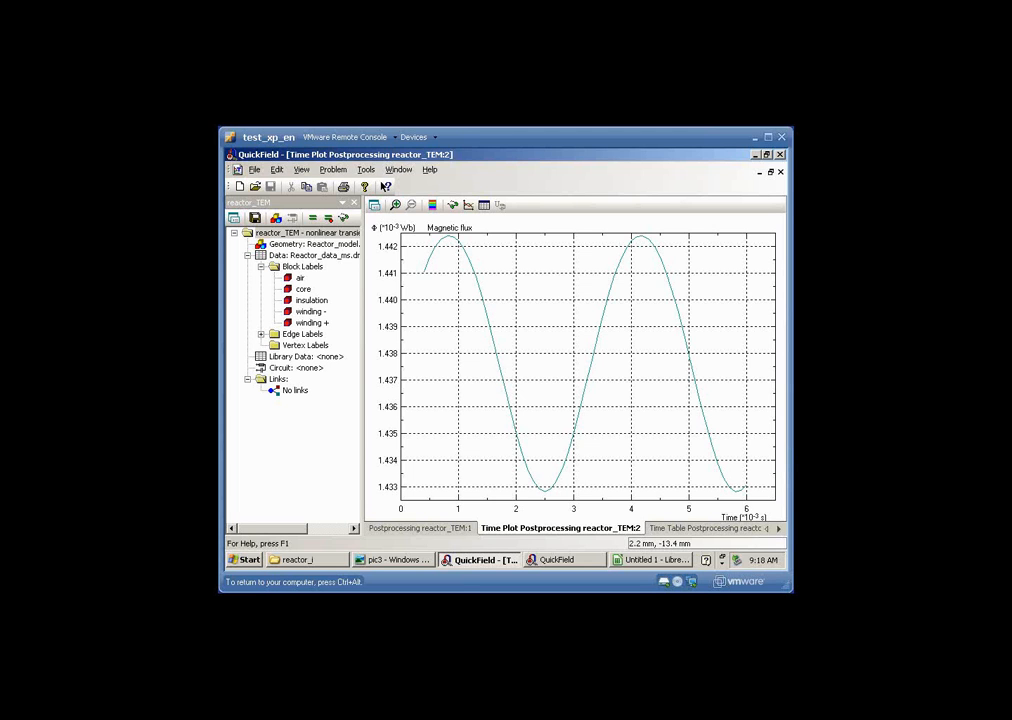
- Switch to the reactor_i folder window and check the file size of the reactor_TEM RES file
{"action": "left_click", "coordinate": [329, 562]}
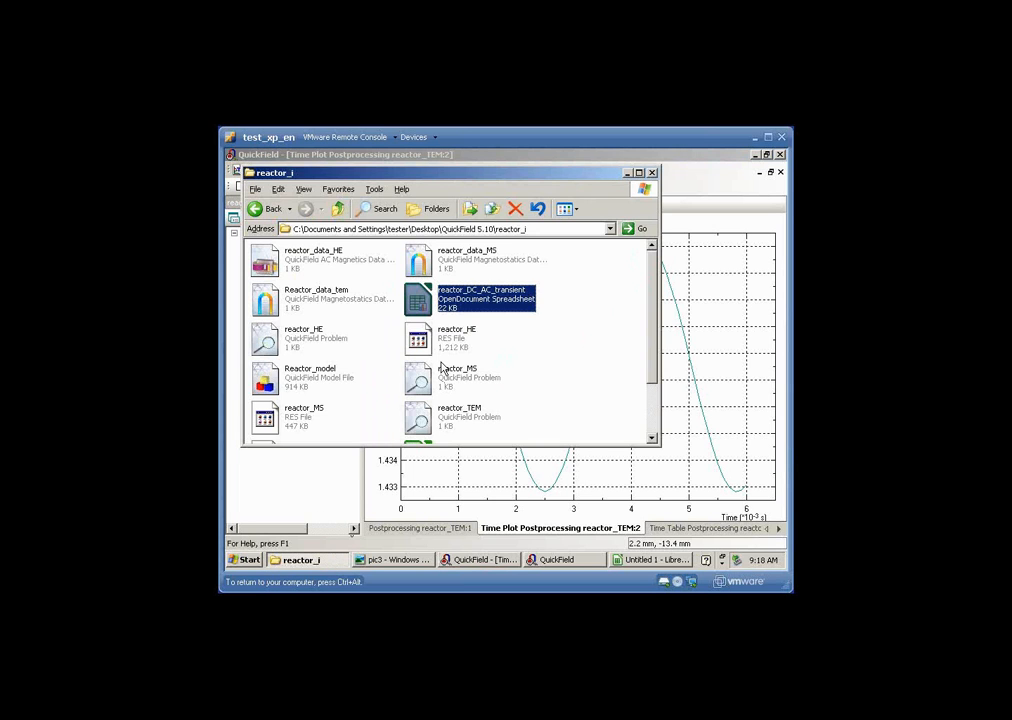
{"action": "left_click", "coordinate": [346, 349]}
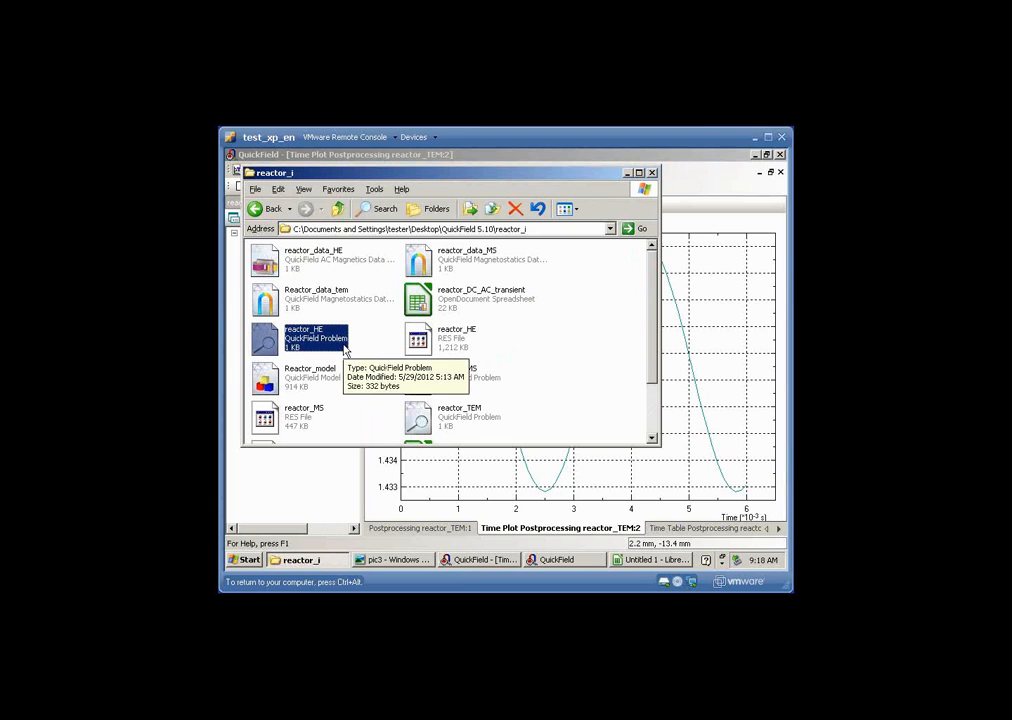
{"action": "left_click", "coordinate": [428, 415]}
{"action": "scroll", "coordinate": [435, 408], "scroll_direction": "down", "scroll_amount": 2}
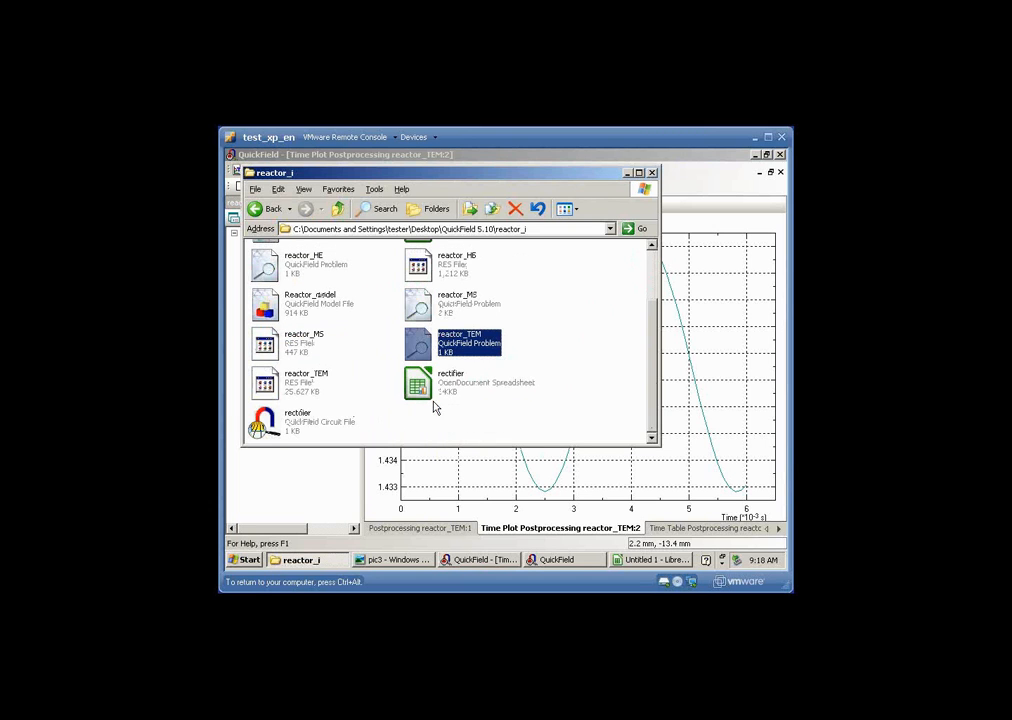
{"action": "left_click", "coordinate": [295, 393]}
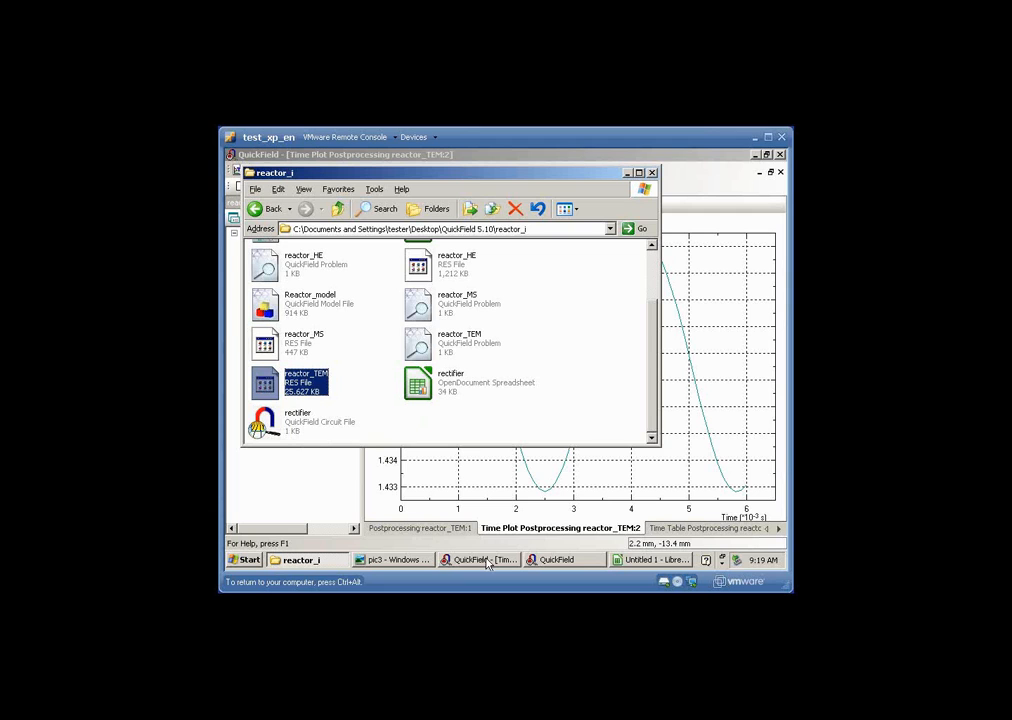
- Switch to Windows Picture and Fax Viewer and show the pic4 slide on apparent and incremental permeability
{"action": "left_click", "coordinate": [430, 562]}
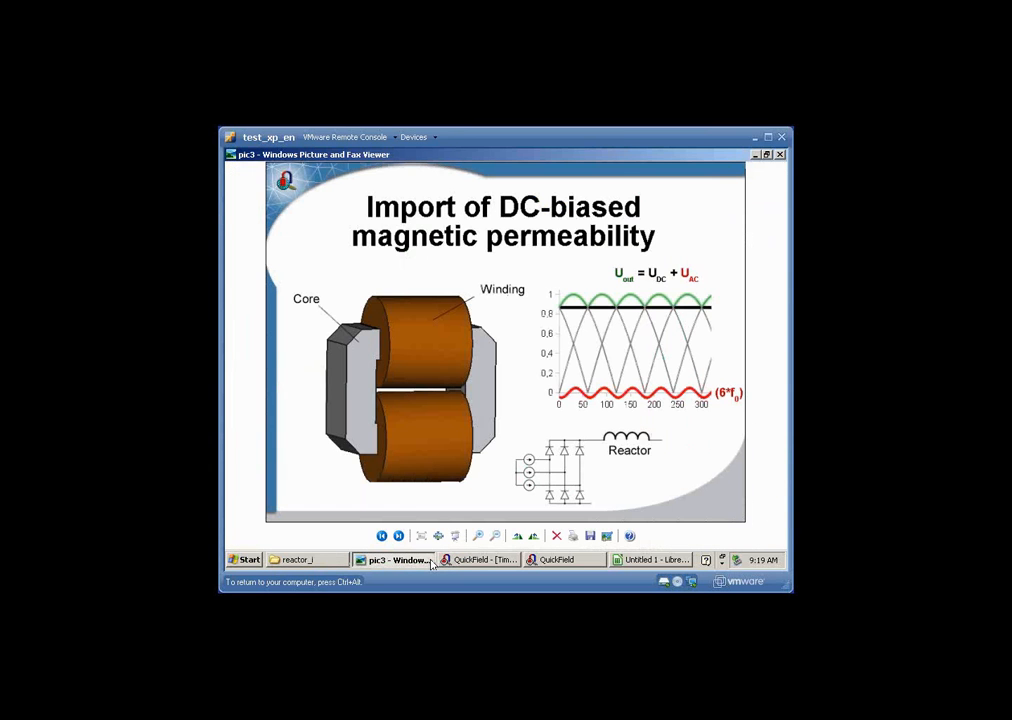
{"action": "left_click", "coordinate": [399, 537]}
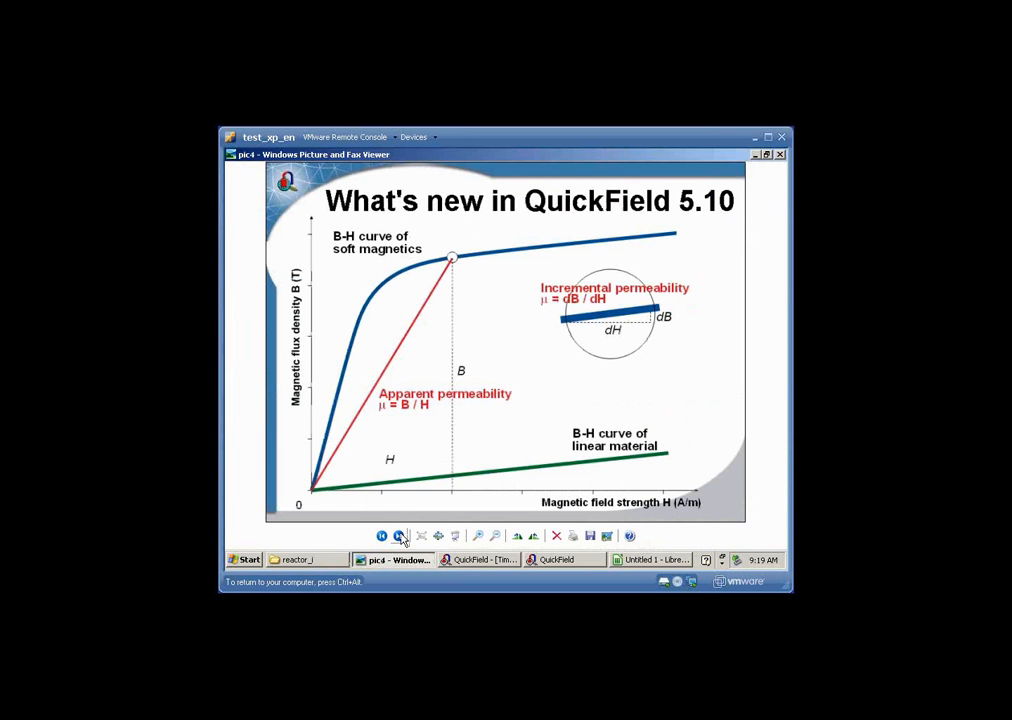
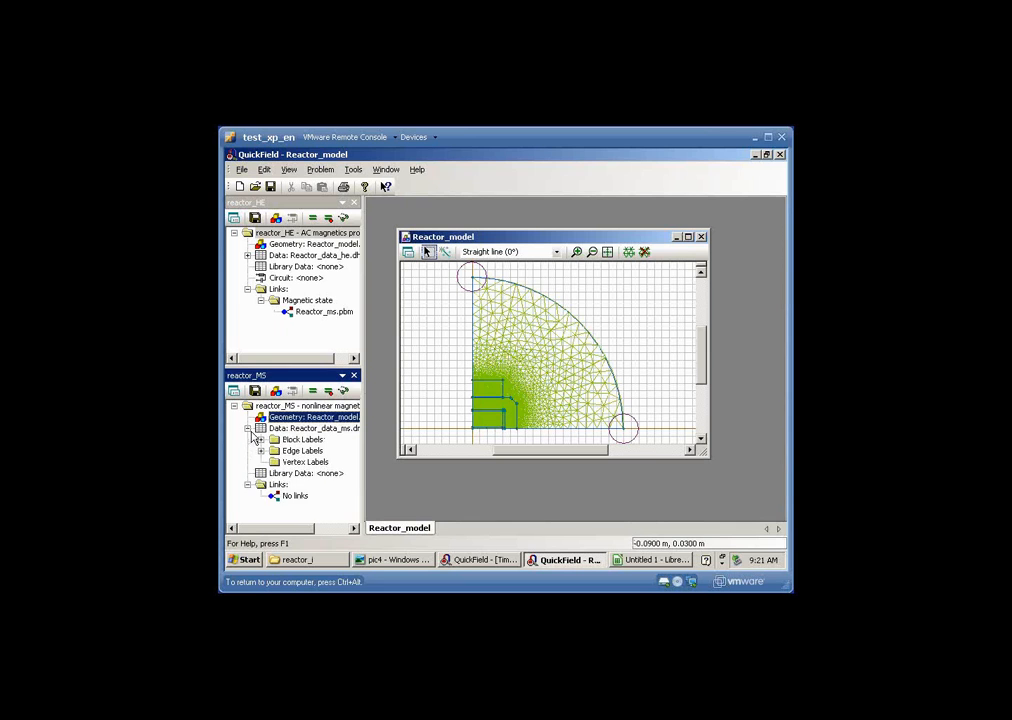
- Review the nonlinear B-H permeability settings of the core block label in the reactor_MS problem
{"action": "left_click", "coordinate": [261, 440]}
{"action": "double_click", "coordinate": [300, 462]}
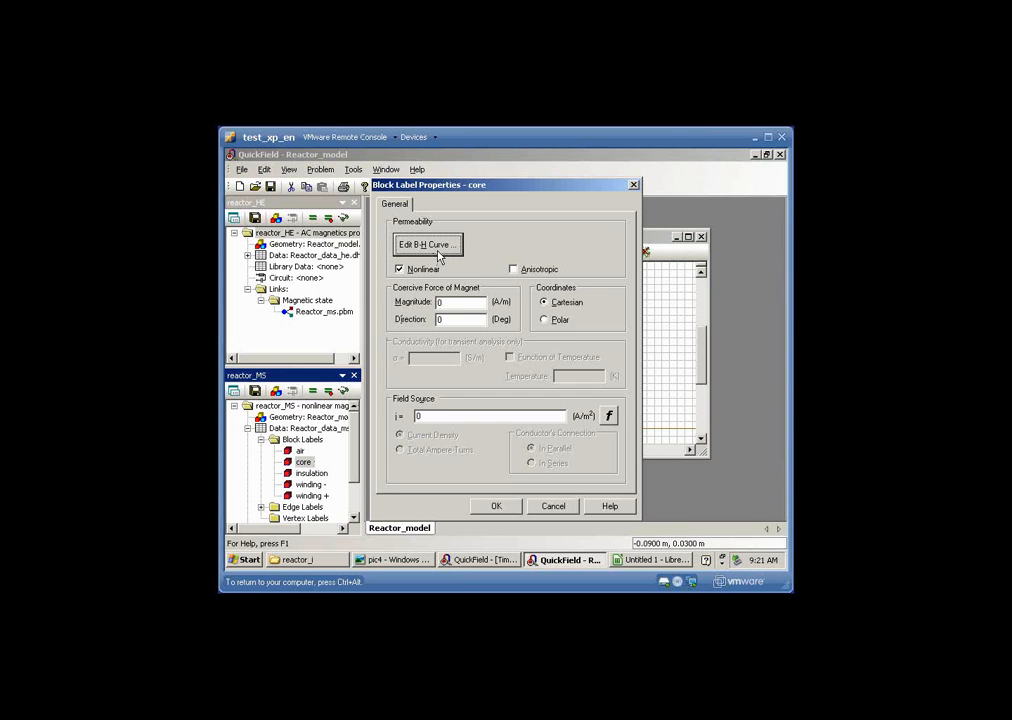
{"action": "left_click", "coordinate": [440, 256]}
{"action": "left_click", "coordinate": [542, 506]}
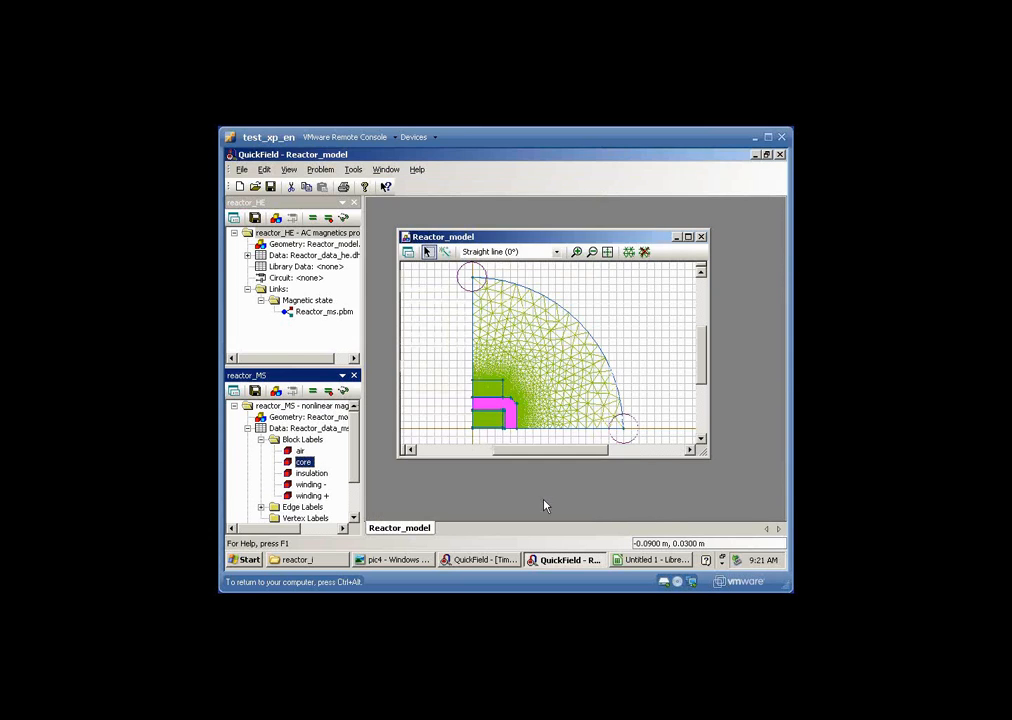
- Set the current density of the winding - block in reactor_MS to -400000 A/m², removing its sinusoidal AC term
{"action": "left_click", "coordinate": [292, 487]}
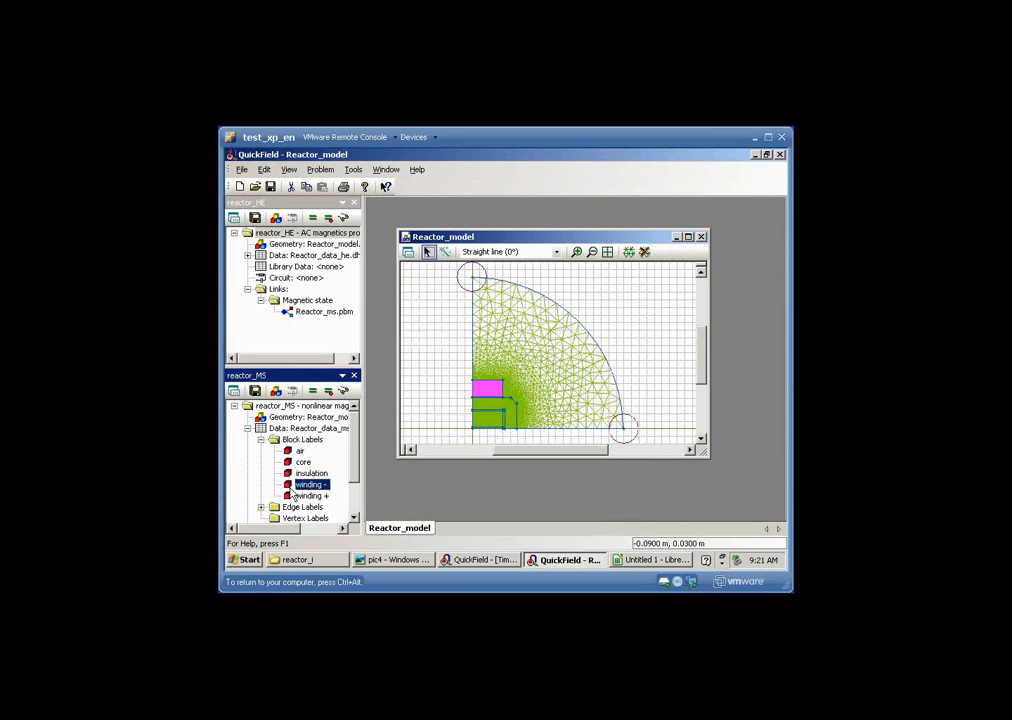
{"action": "double_click", "coordinate": [292, 489]}
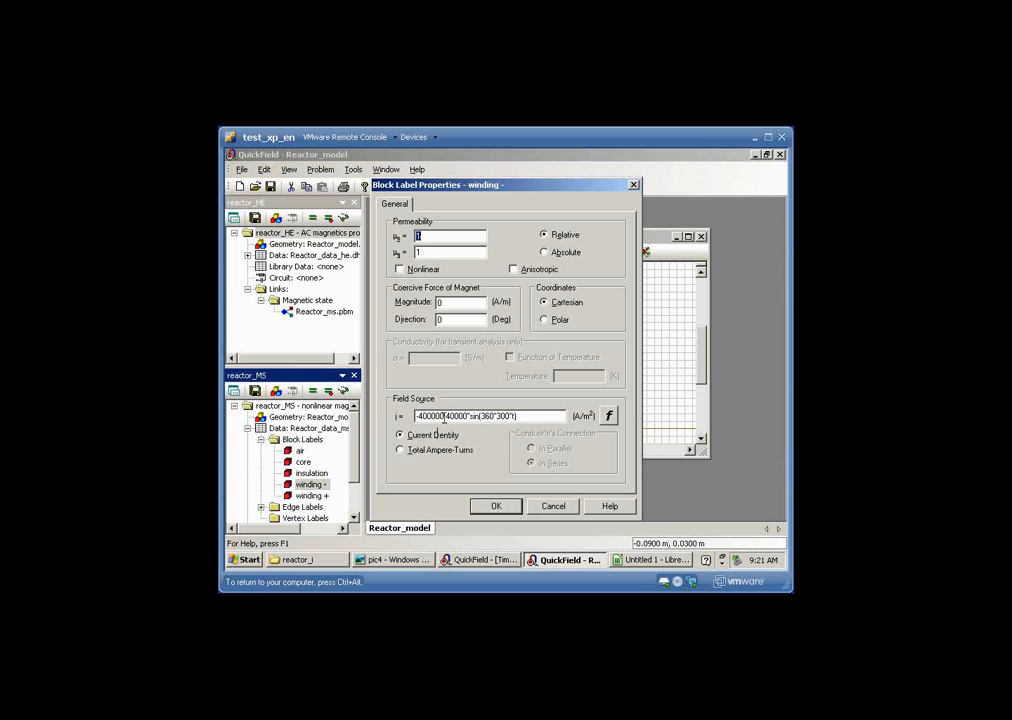
{"action": "left_click_drag", "start_coordinate": [443, 417], "coordinate": [420, 417]}
{"action": "left_click_drag", "start_coordinate": [443, 416], "coordinate": [546, 417]}
{"action": "key", "text": "Delete"}
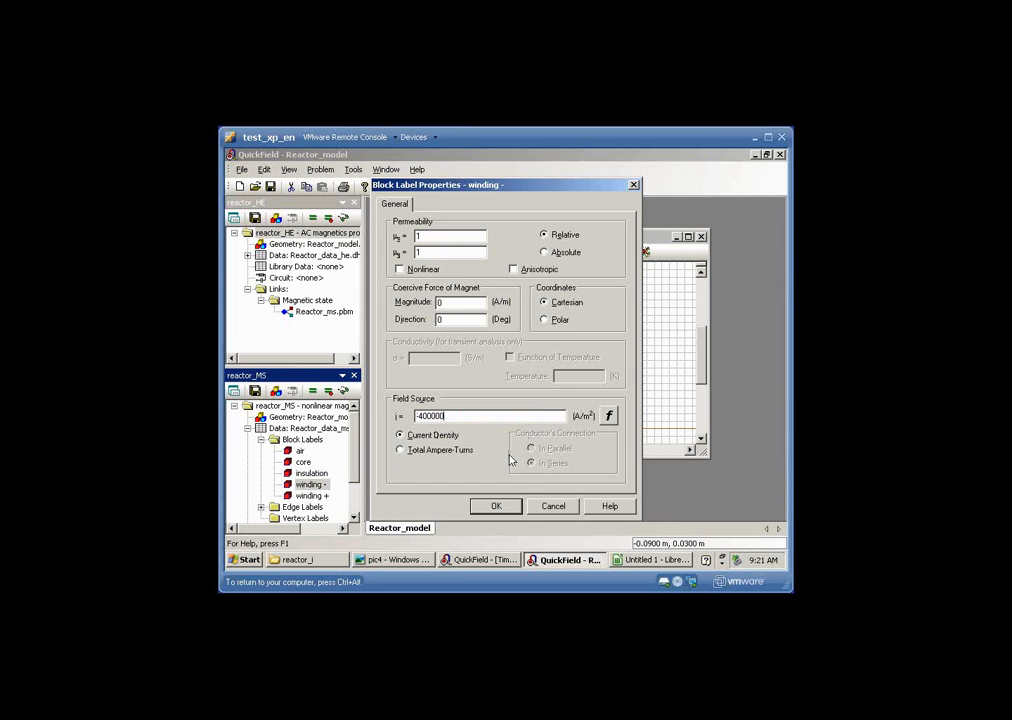
{"action": "left_click", "coordinate": [495, 507]}
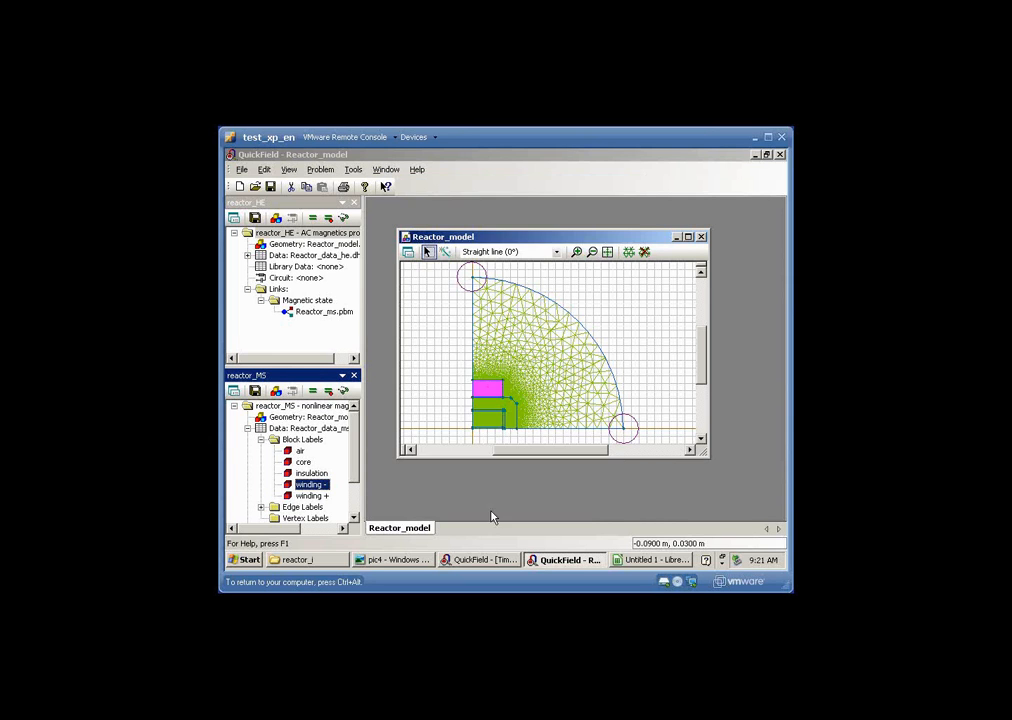
- Set the current density of the winding + block in reactor_MS to 400000 A/m², removing its sinusoidal AC term
{"action": "double_click", "coordinate": [312, 495]}
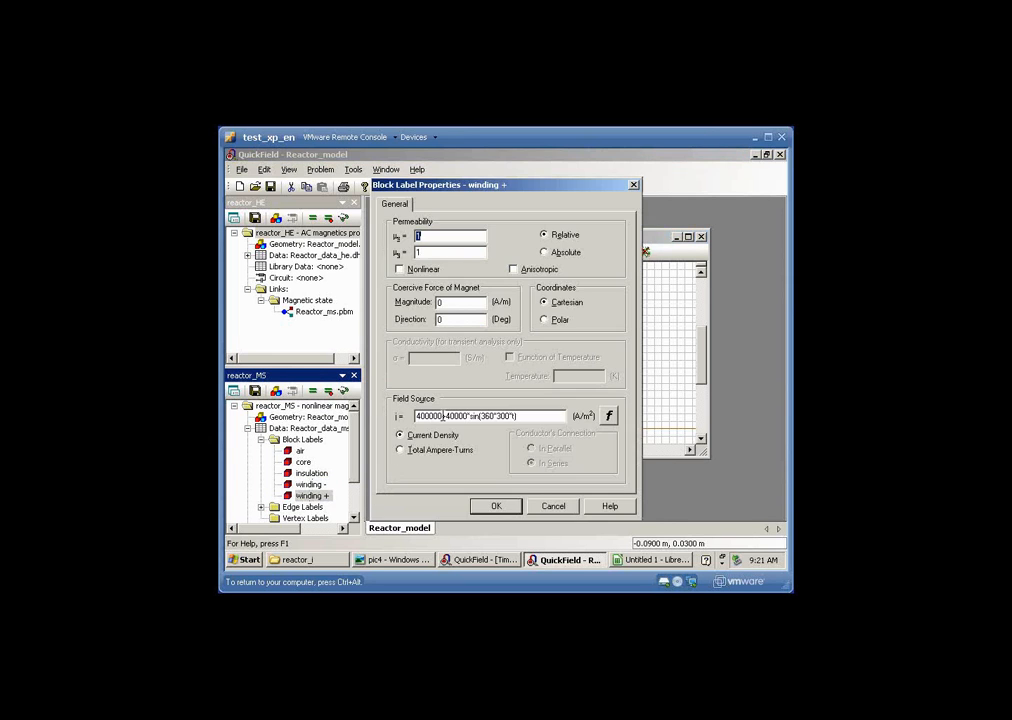
{"action": "left_click_drag", "start_coordinate": [443, 416], "coordinate": [520, 417]}
{"action": "key", "text": "Delete"}
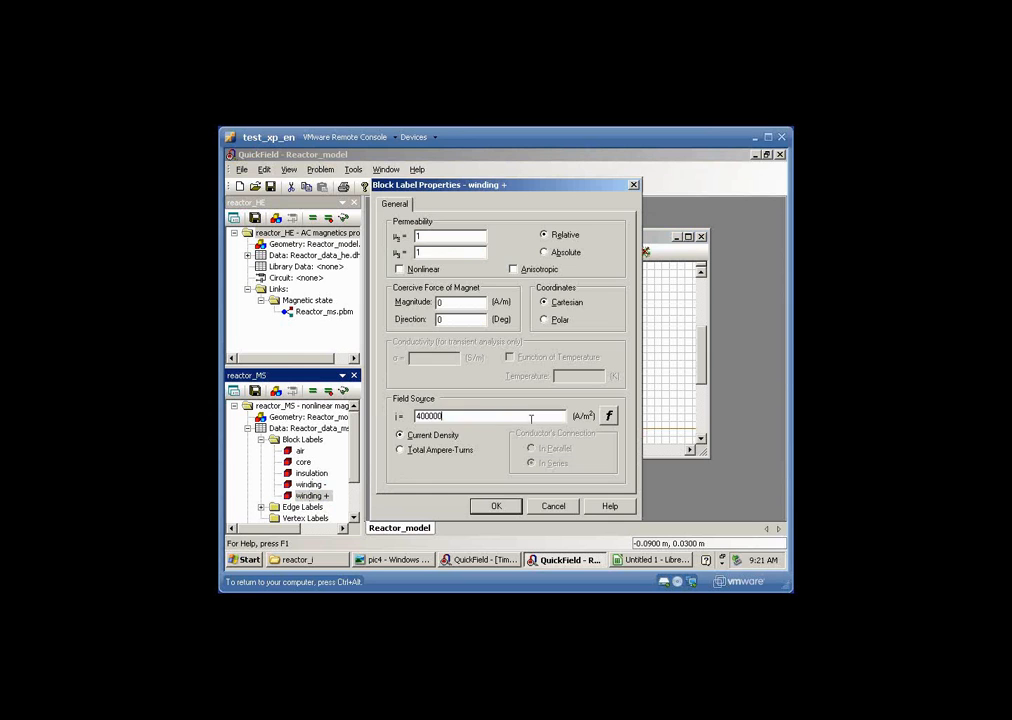
{"action": "left_click", "coordinate": [495, 506]}
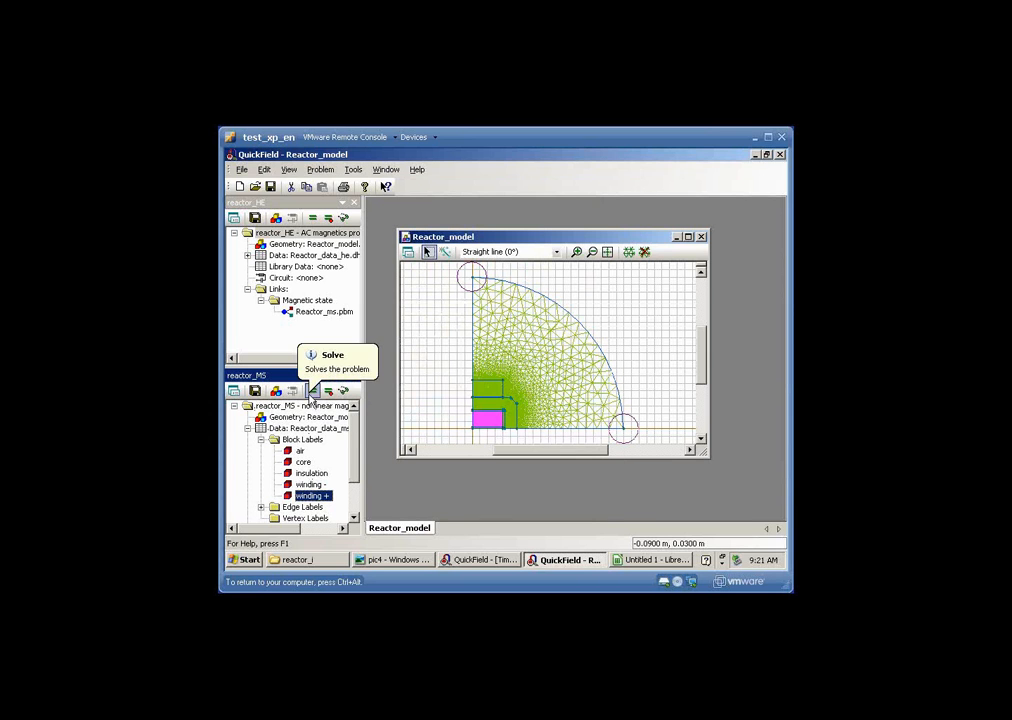
- Solve the reactor_MS problem, saving the modified Reactor_data_ms.dms file, and open the field results
{"action": "left_click", "coordinate": [312, 391]}
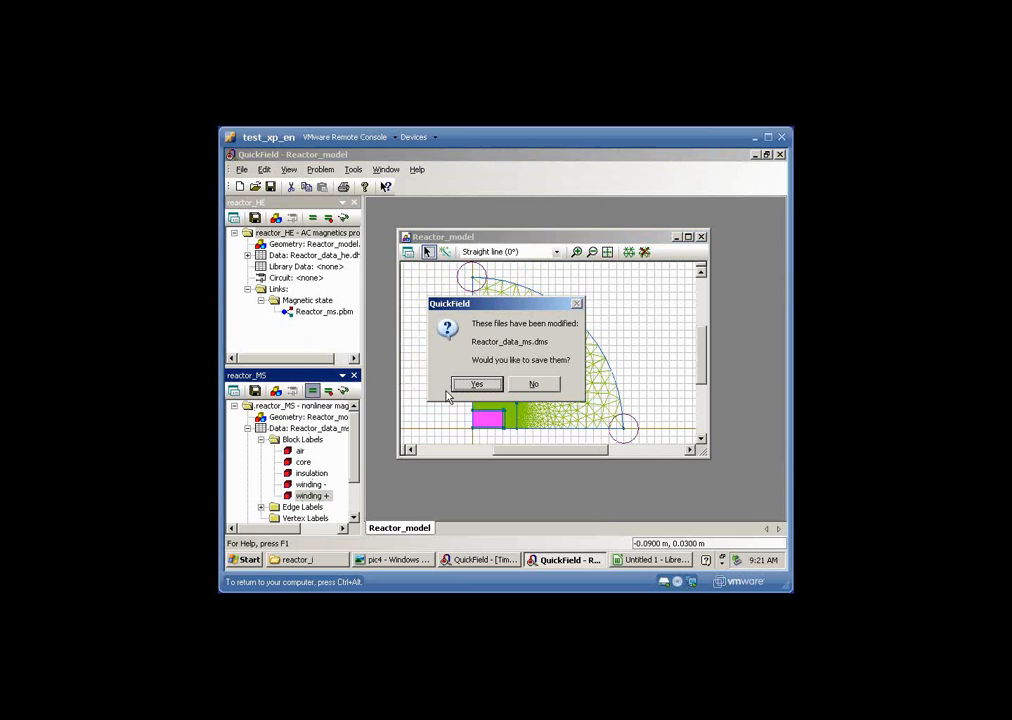
{"action": "left_click", "coordinate": [464, 388]}
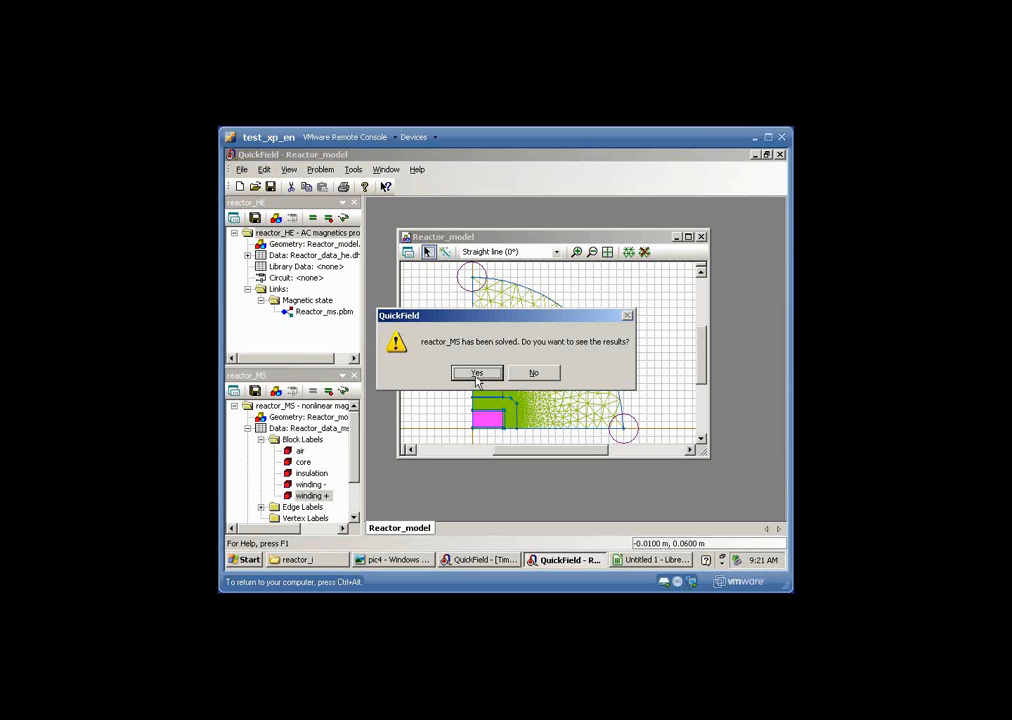
{"action": "left_click", "coordinate": [477, 374]}
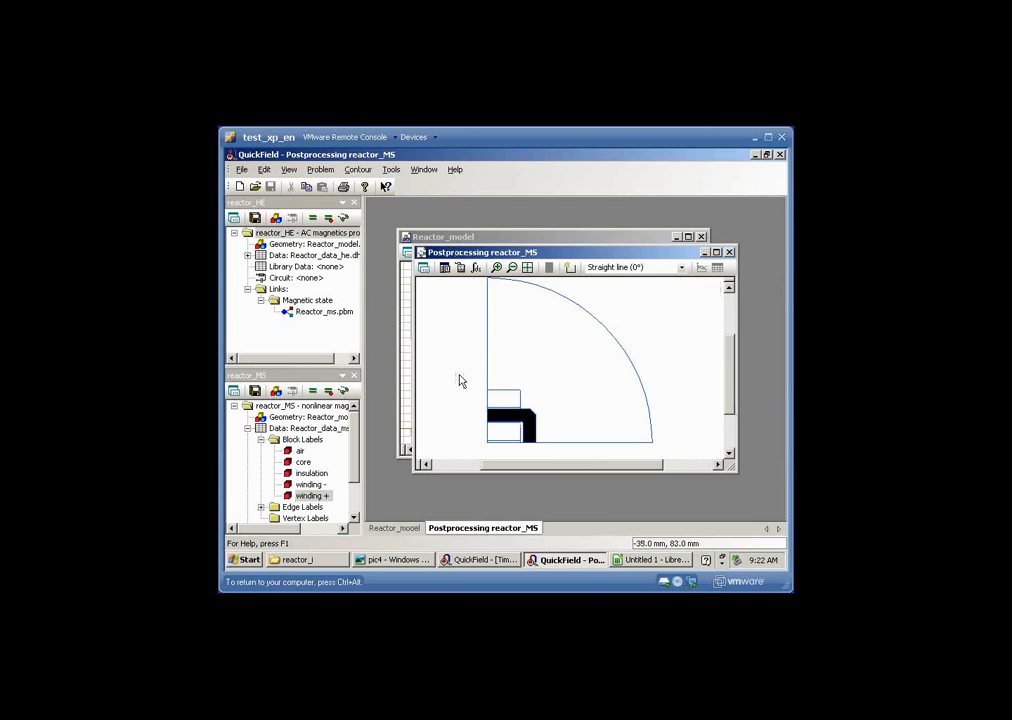
- Enlarge the core region of the reactor_MS field picture and add a color map of Flux Density B
{"action": "left_click", "coordinate": [496, 267]}
{"action": "left_click_drag", "start_coordinate": [486, 397], "coordinate": [542, 445]}
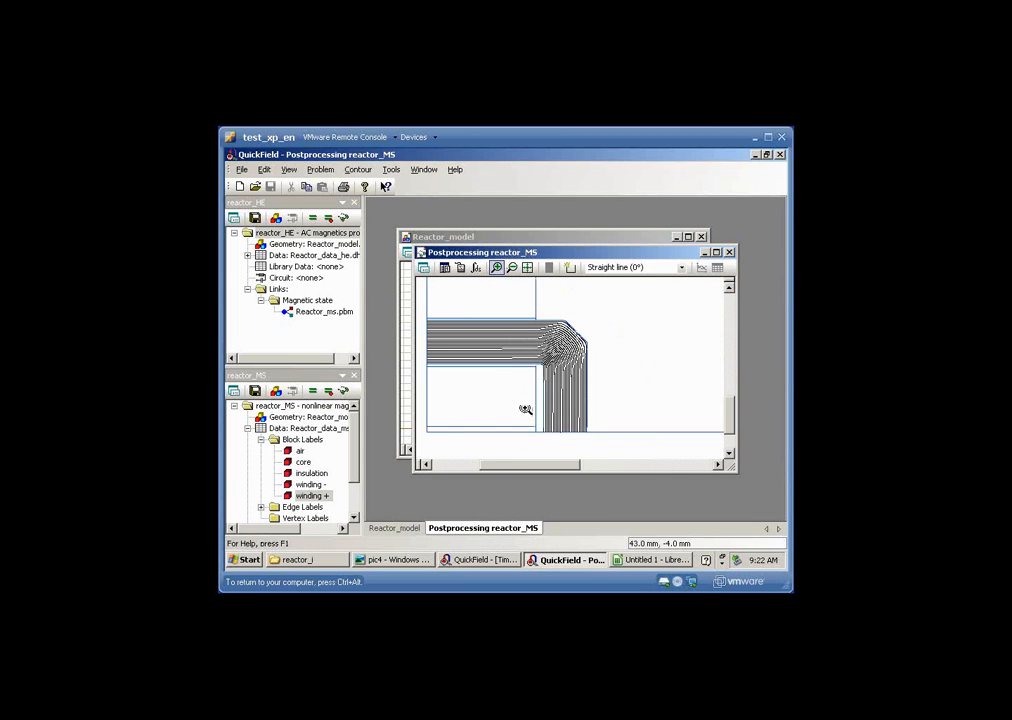
{"action": "left_click", "coordinate": [423, 268]}
{"action": "left_click", "coordinate": [363, 373]}
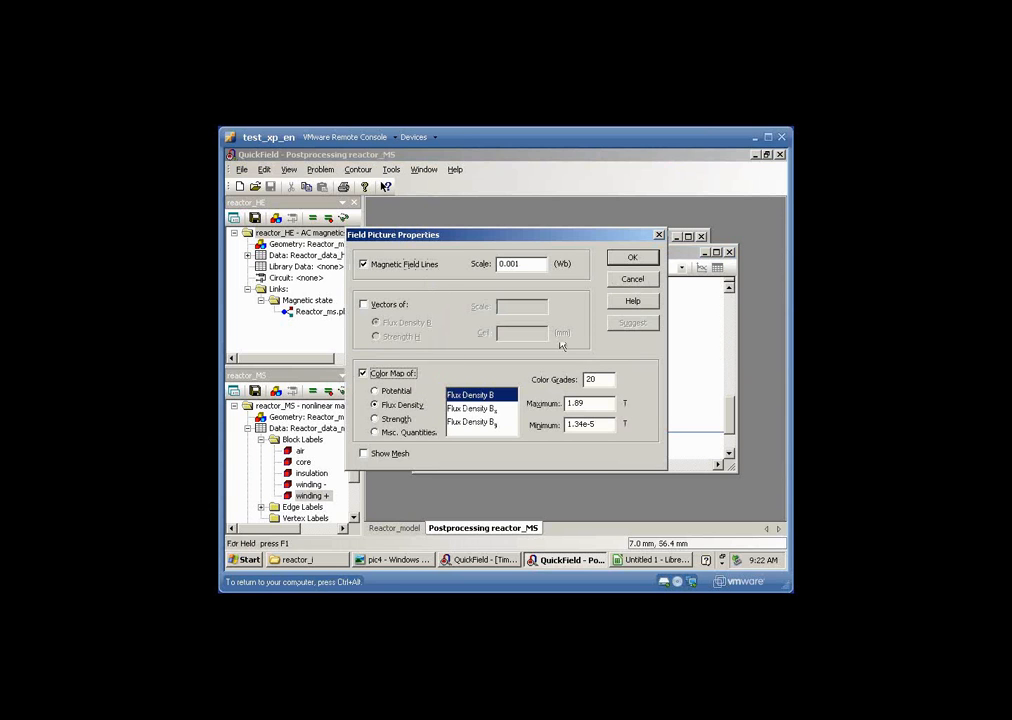
{"action": "left_click", "coordinate": [626, 261]}
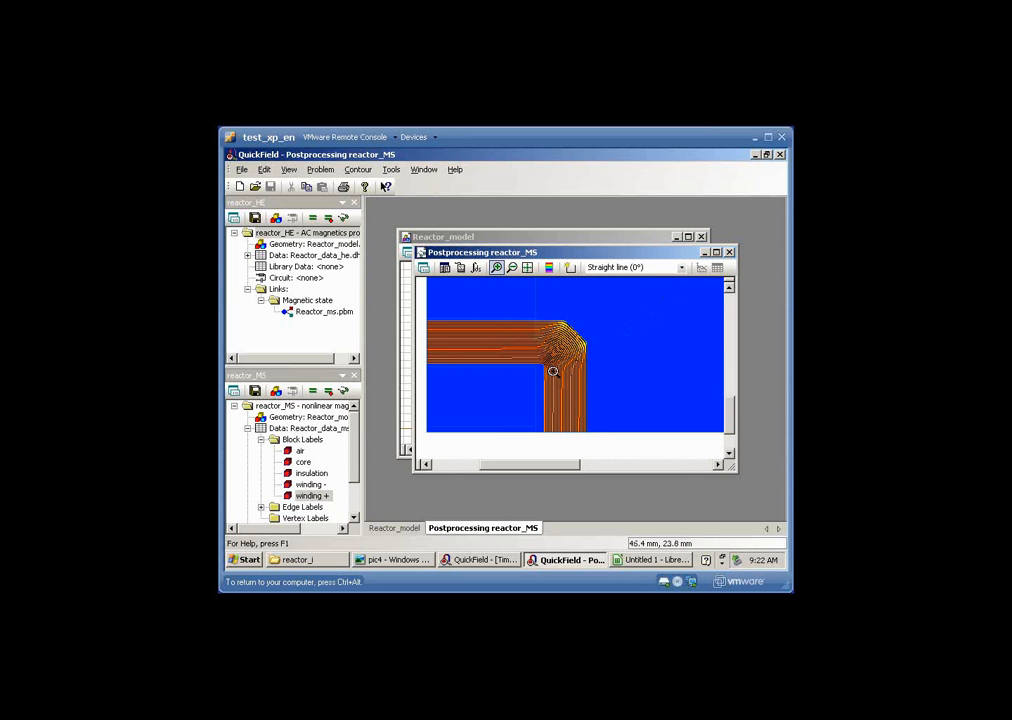
- Review the problem type and frequency in the reactor_HE problem properties
{"action": "left_click", "coordinate": [335, 241]}
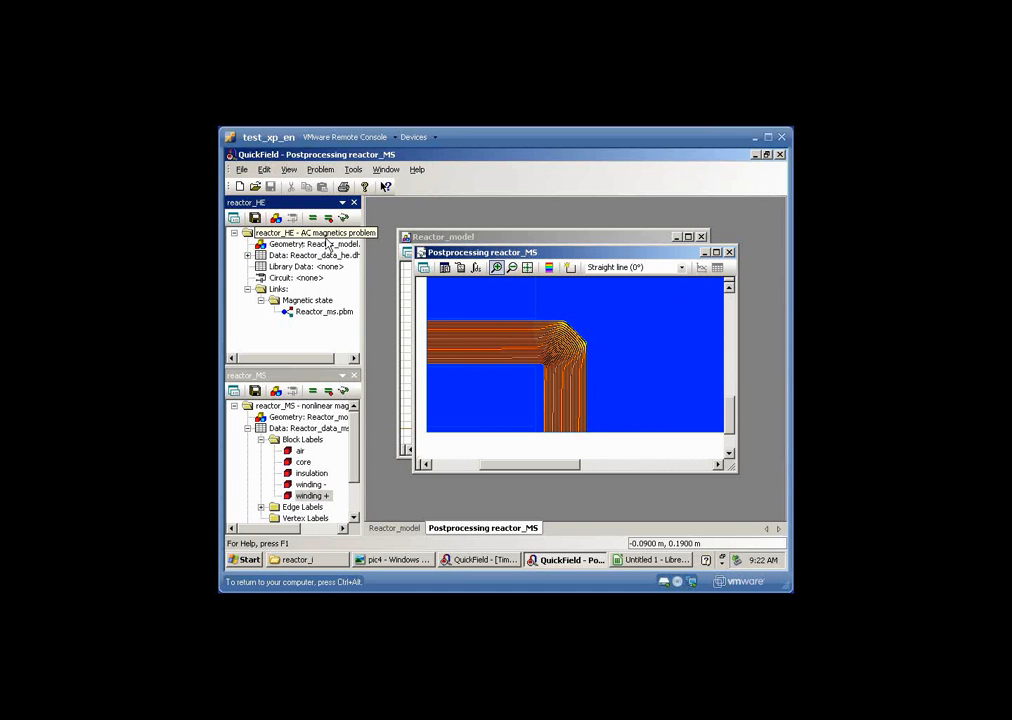
{"action": "right_click", "coordinate": [337, 235]}
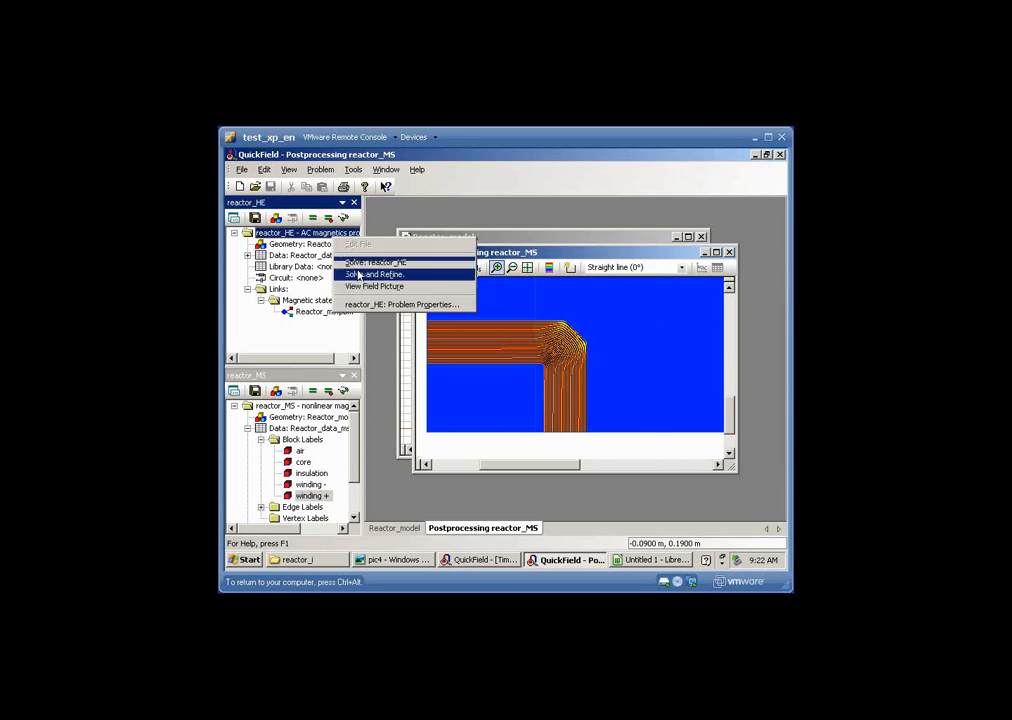
{"action": "left_click", "coordinate": [375, 304]}
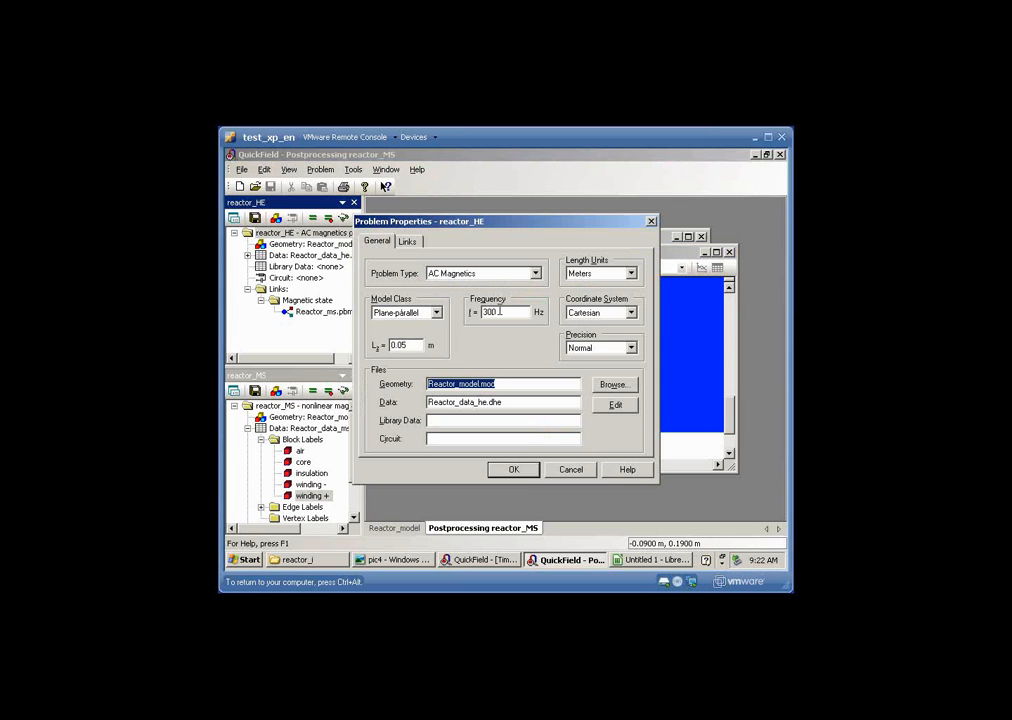
{"action": "left_click", "coordinate": [513, 469]}
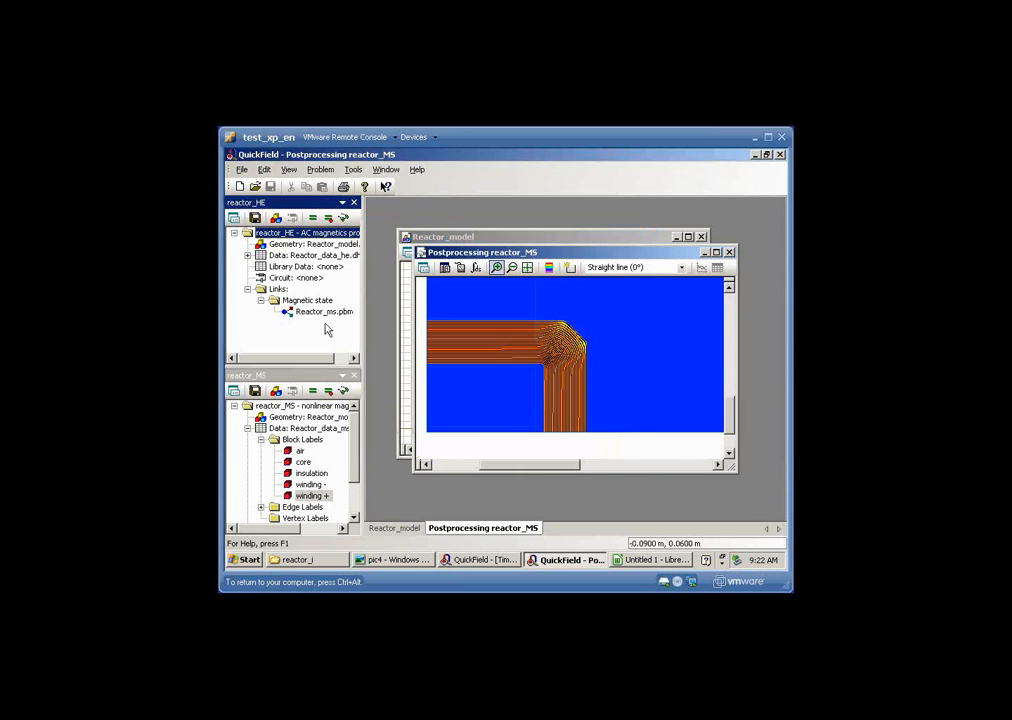
- Open the reactor_HE geometry model and review the core block label's permeability and conductivity properties
{"action": "double_click", "coordinate": [281, 246]}
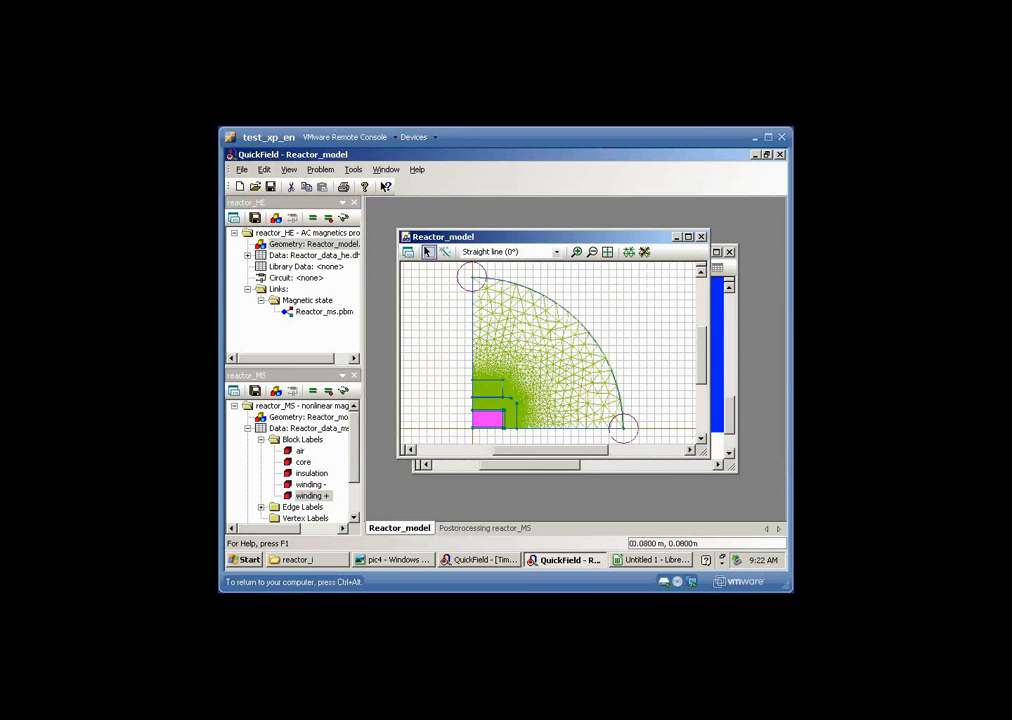
{"action": "left_click", "coordinate": [248, 256]}
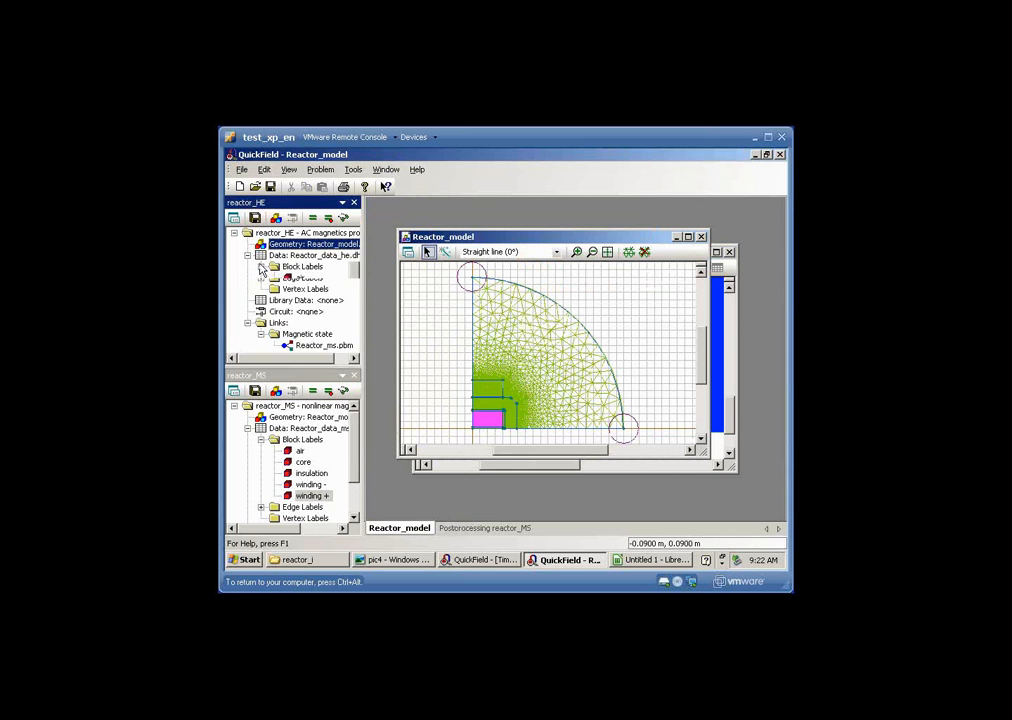
{"action": "left_click", "coordinate": [261, 266]}
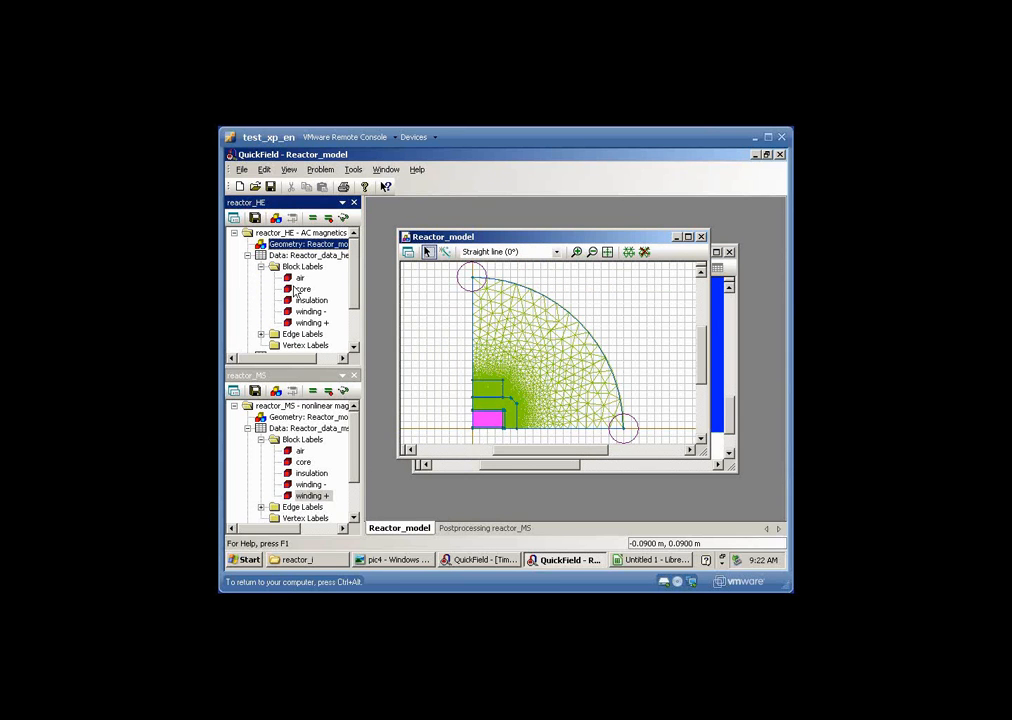
{"action": "left_click", "coordinate": [300, 289]}
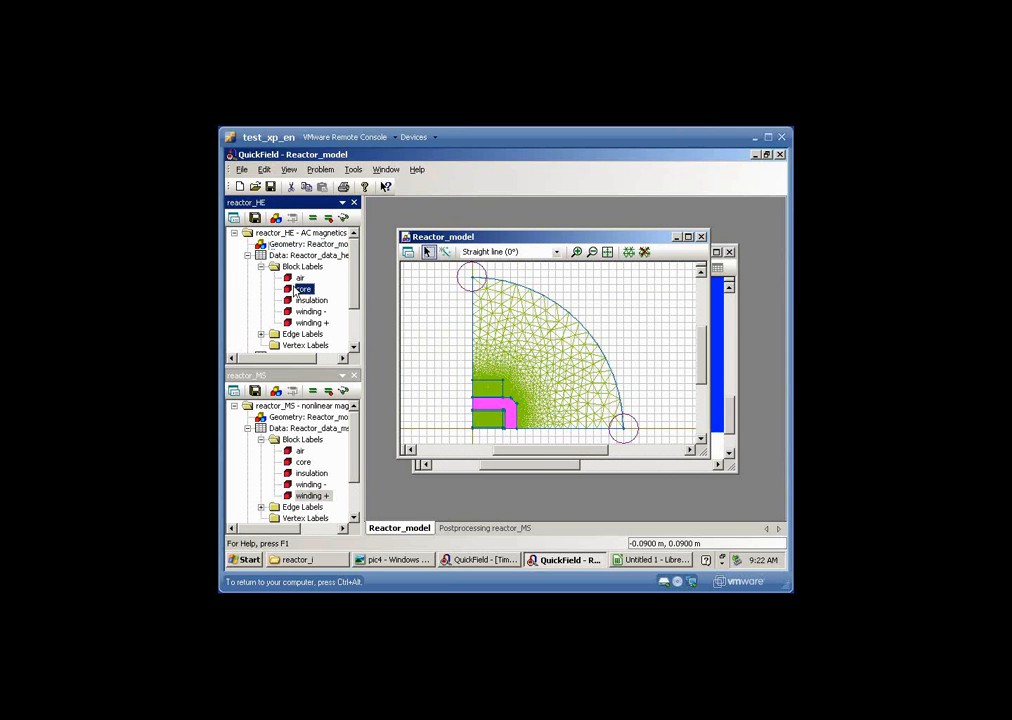
{"action": "double_click", "coordinate": [297, 290]}
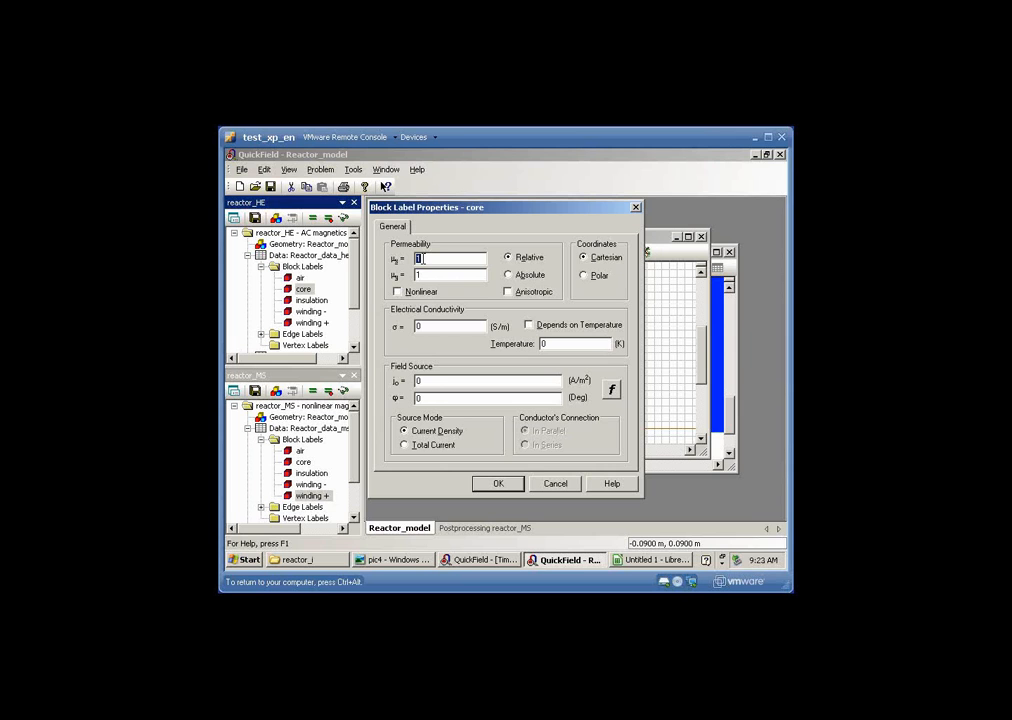
{"action": "left_click", "coordinate": [549, 483]}
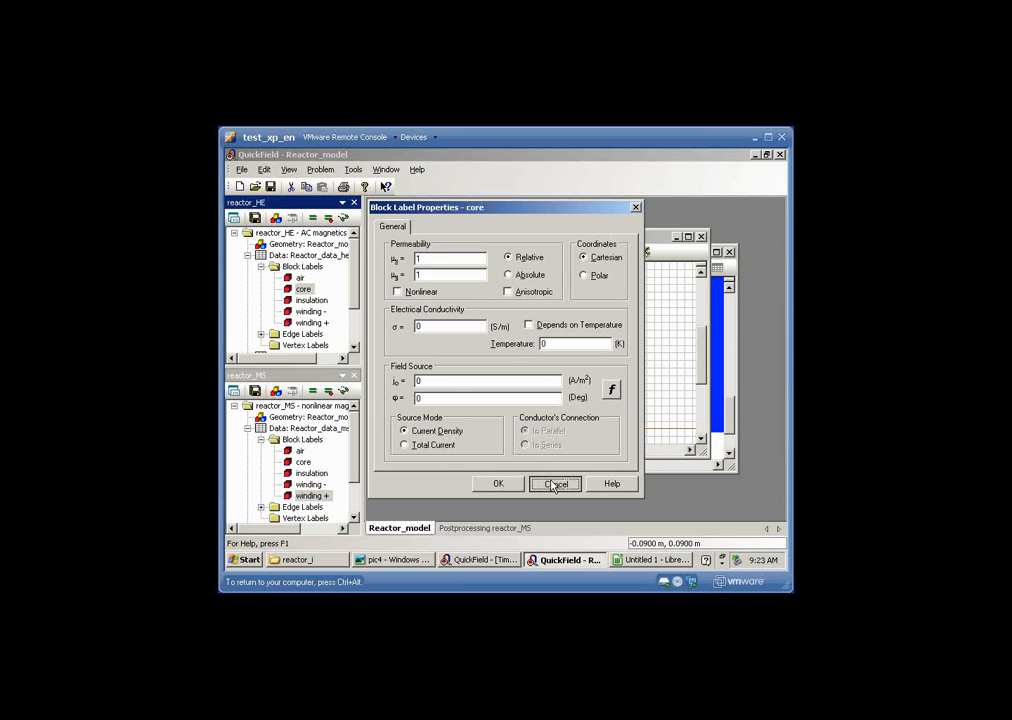
- Review the current density and phase in the reactor_HE "winding -" block label properties, leaving them unchanged
{"action": "left_click", "coordinate": [298, 314]}
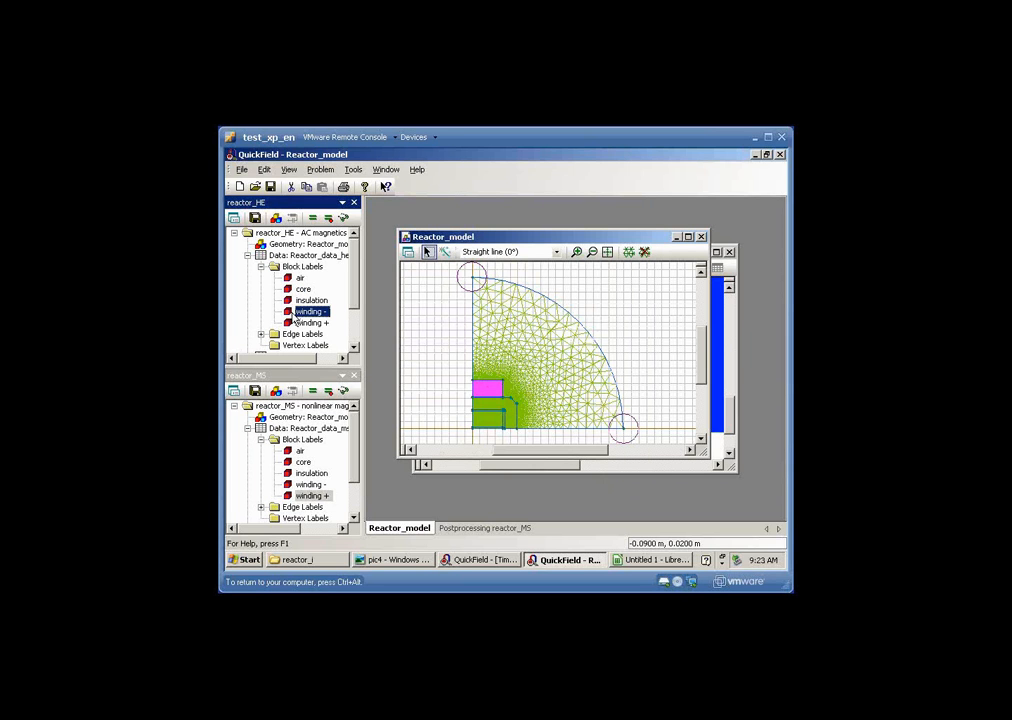
{"action": "double_click", "coordinate": [296, 316]}
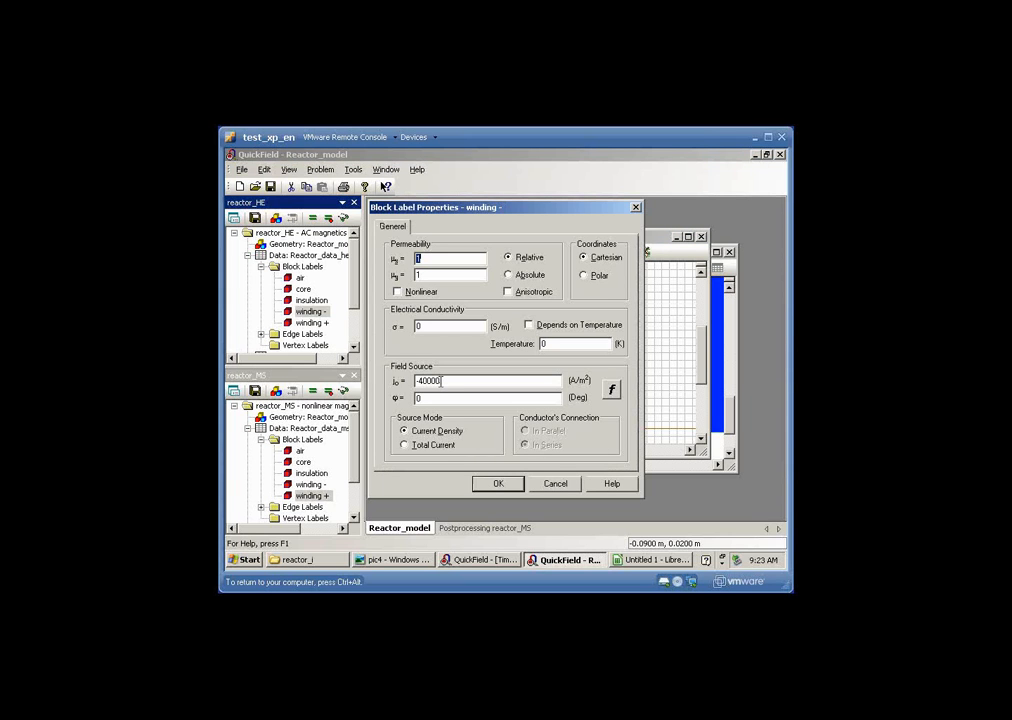
{"action": "left_click", "coordinate": [540, 482]}
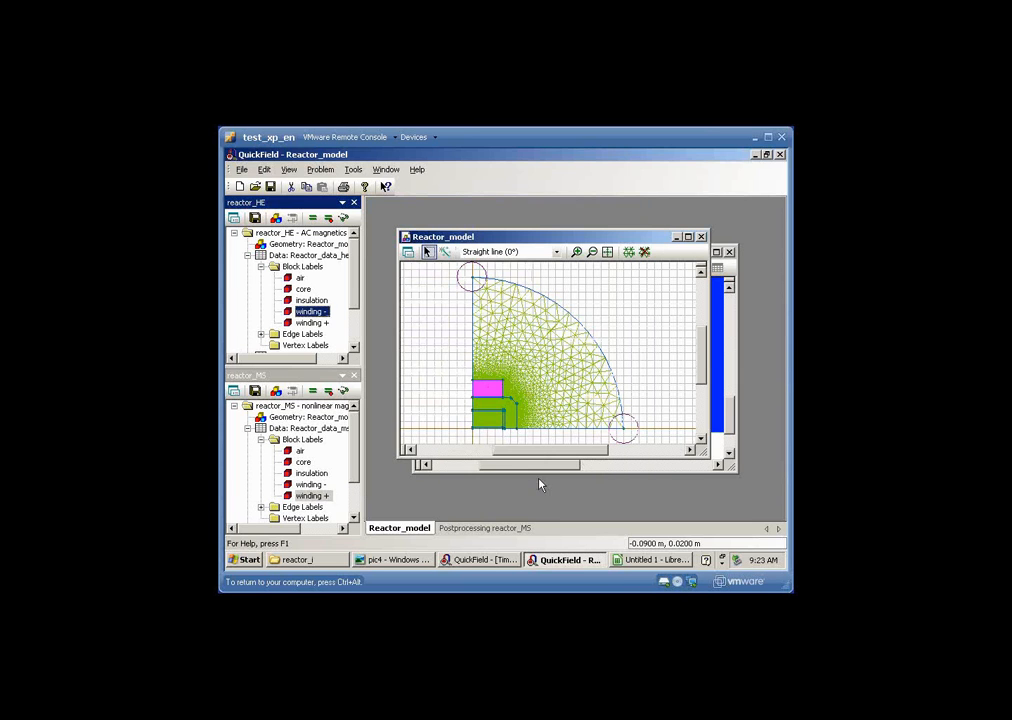
- Set the Reactor_ms.pbm magnetic state link in the reactor_HE problem to Incremental Permeability, consulting the pic4 permeability diagram
{"action": "right_click", "coordinate": [315, 238]}
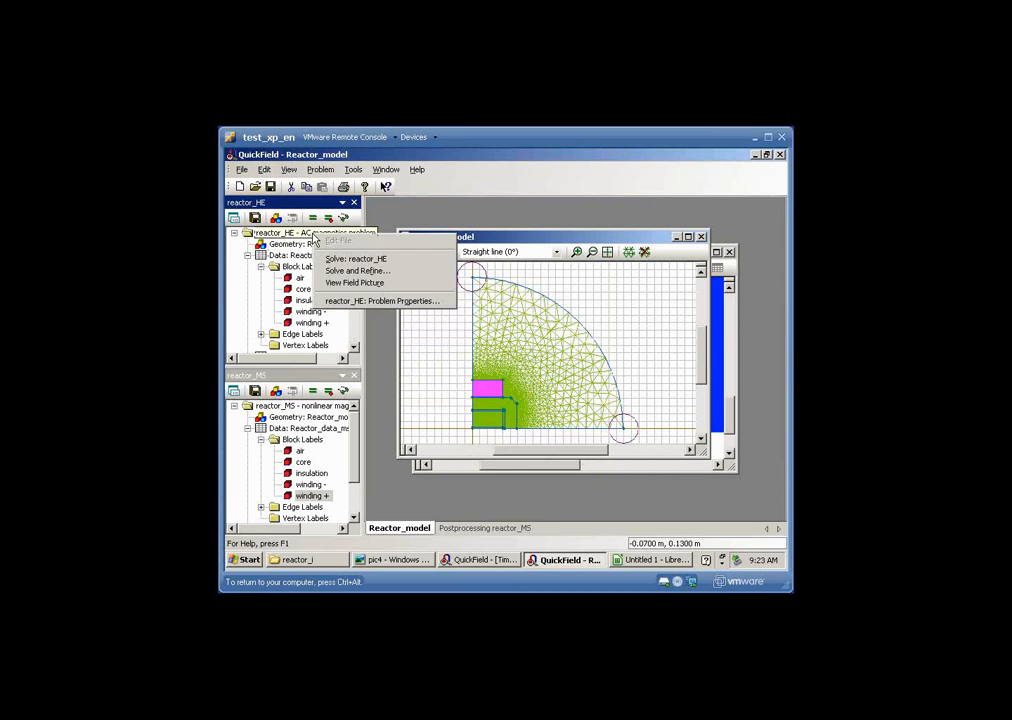
{"action": "left_click", "coordinate": [368, 300]}
{"action": "left_click", "coordinate": [408, 241]}
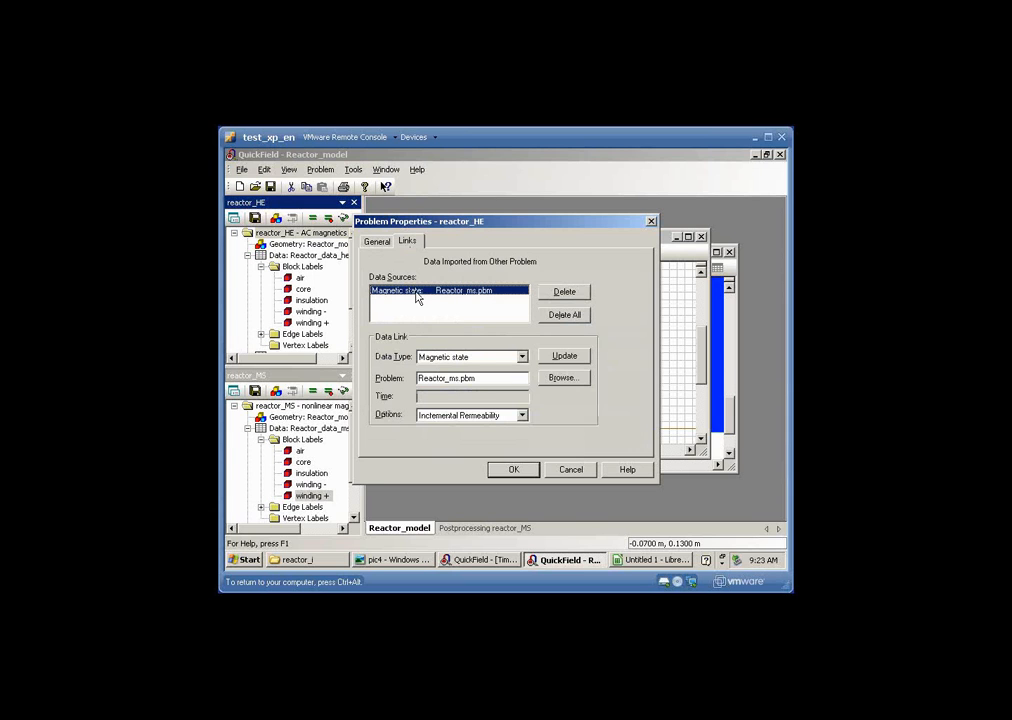
{"action": "left_click", "coordinate": [522, 416]}
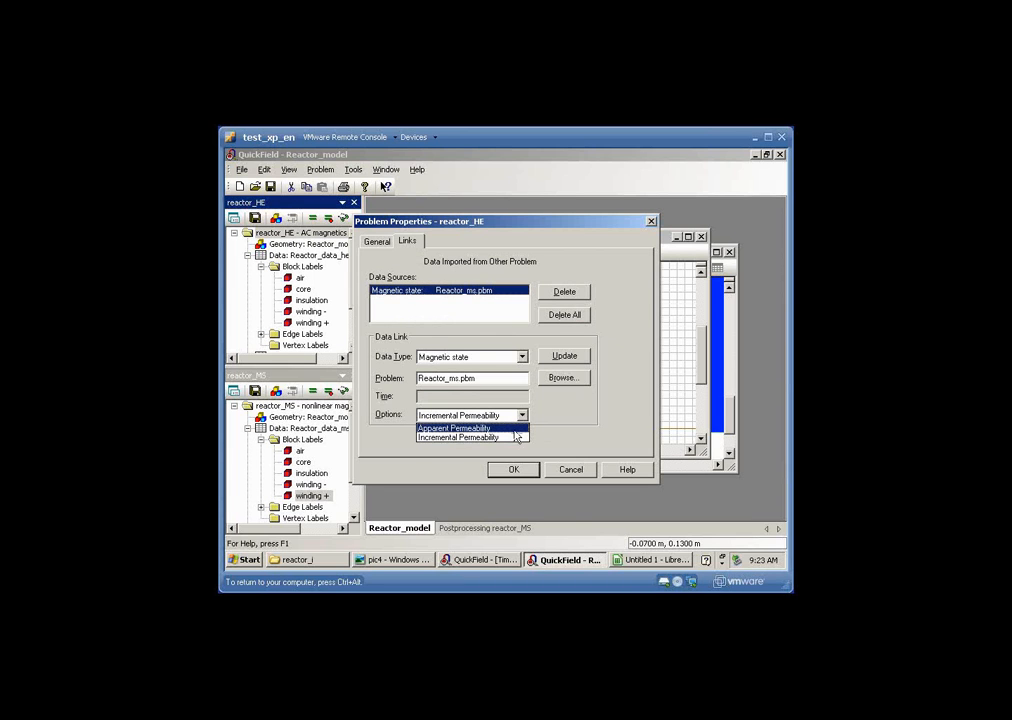
{"action": "left_click", "coordinate": [514, 439]}
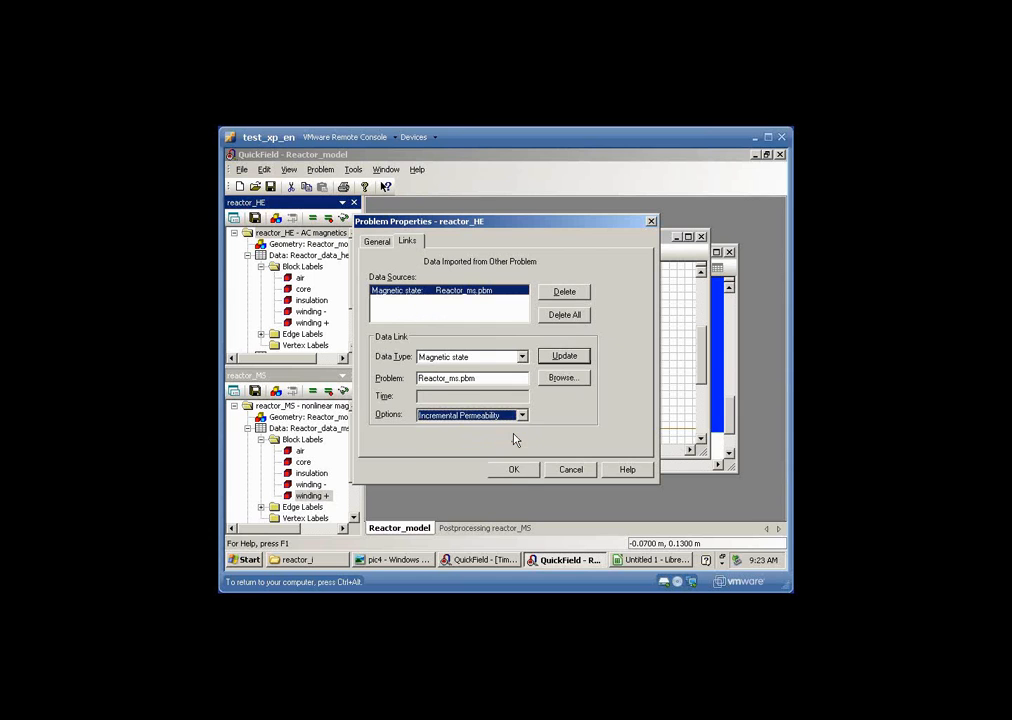
{"action": "left_click", "coordinate": [397, 559]}
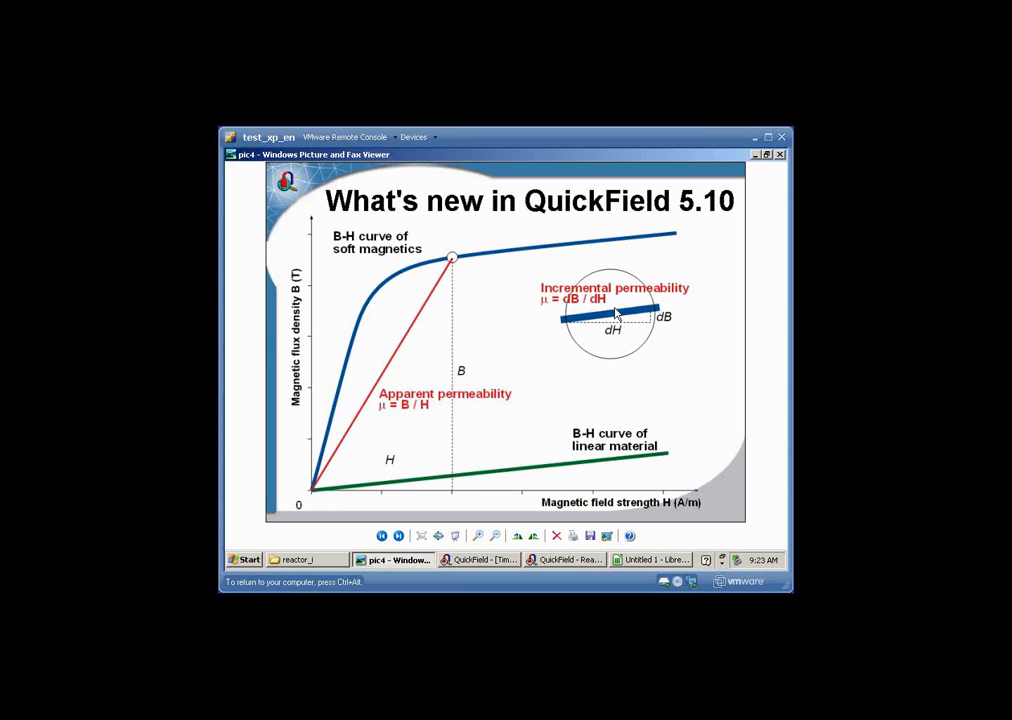
{"action": "left_click", "coordinate": [565, 559]}
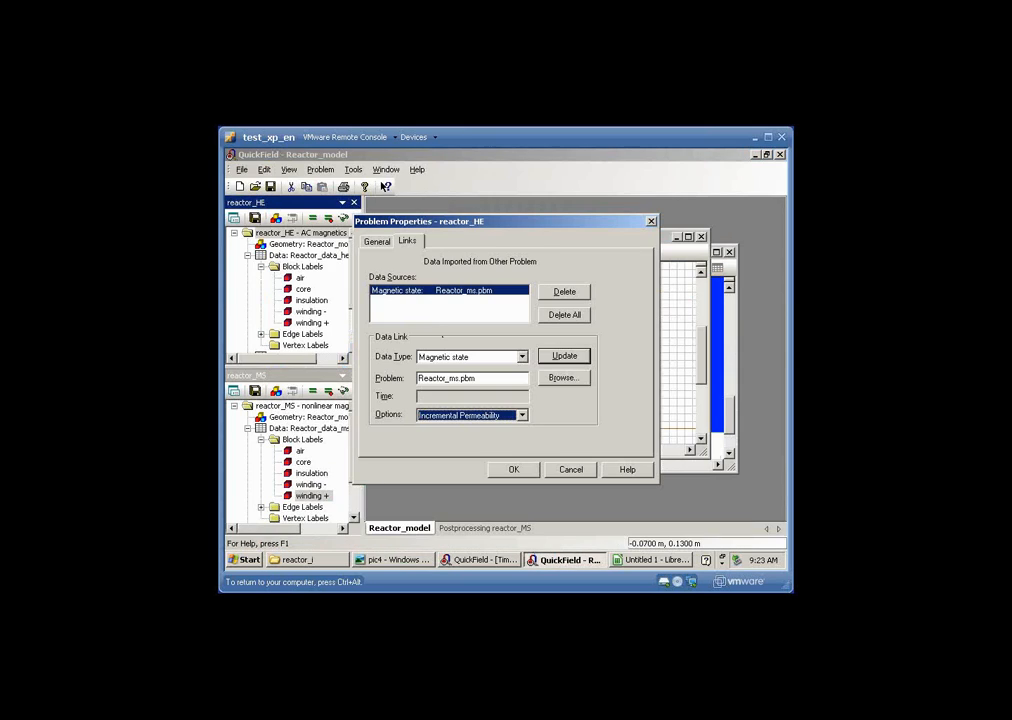
{"action": "left_click", "coordinate": [514, 469]}
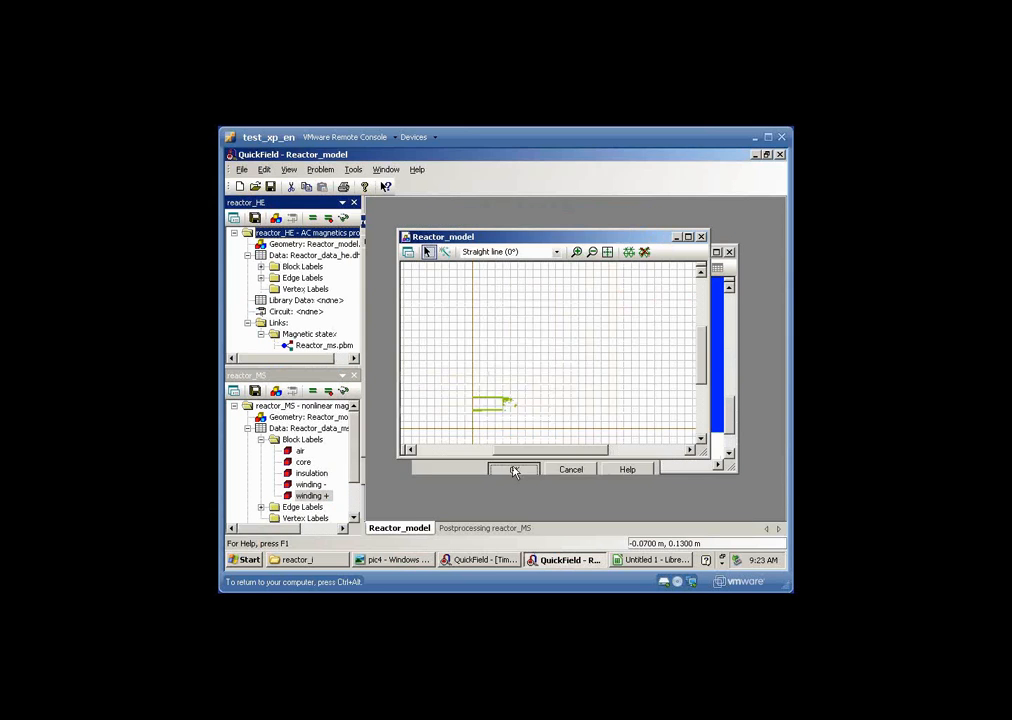
- Solve the reactor_HE problem and open its field results in an enlarged window, then return to the reactor_MS field picture
{"action": "left_click", "coordinate": [312, 219]}
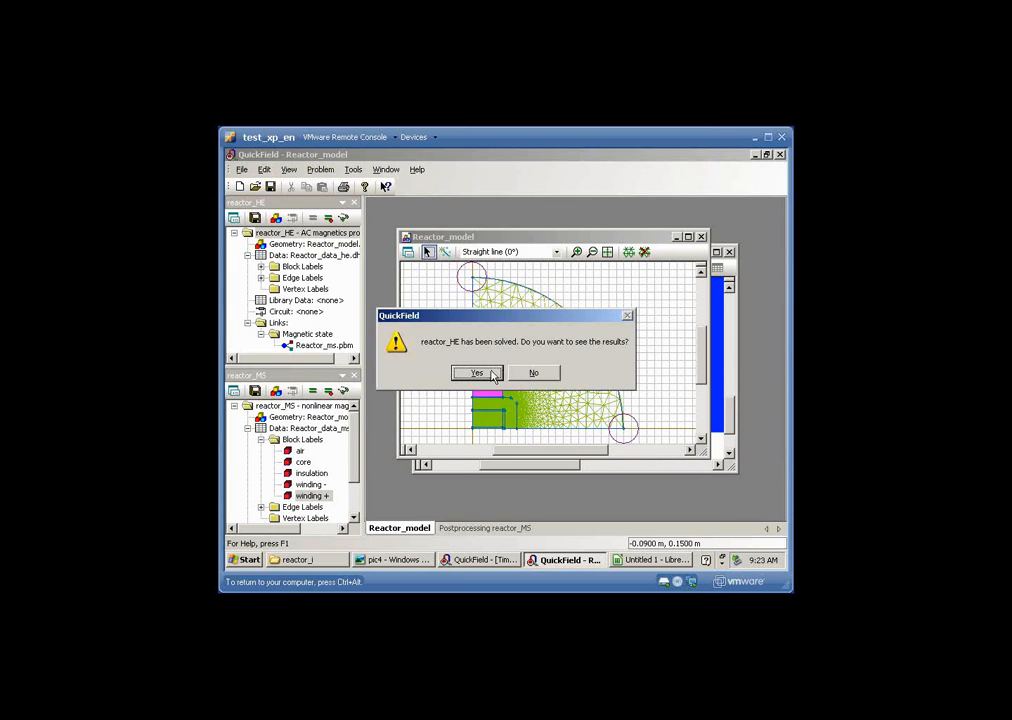
{"action": "left_click", "coordinate": [489, 371]}
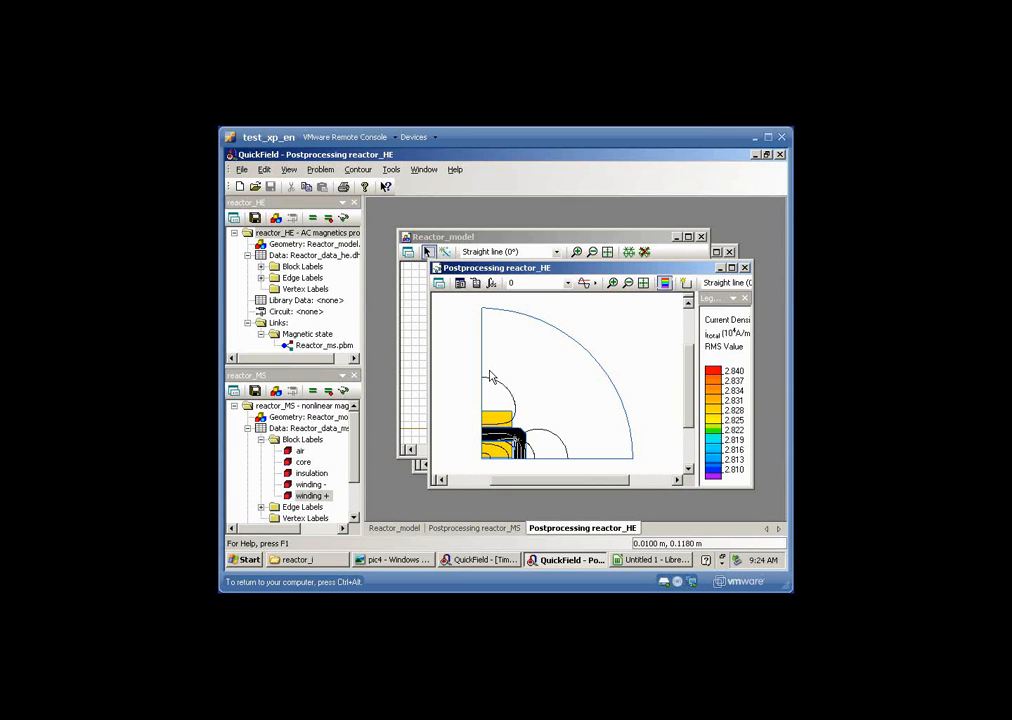
{"action": "left_click", "coordinate": [733, 268]}
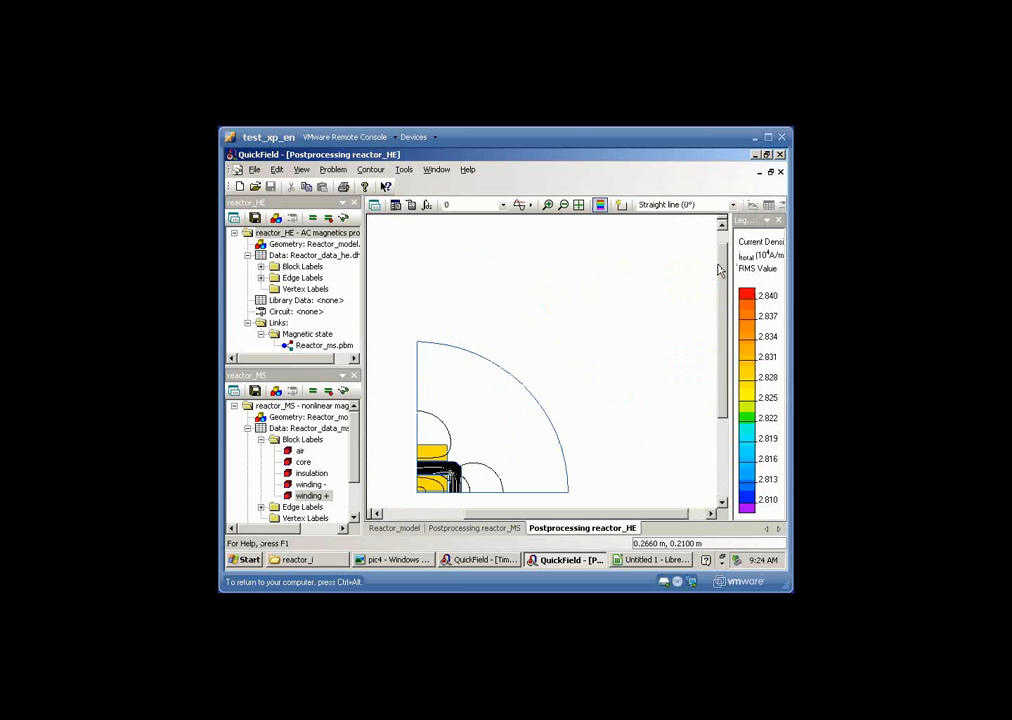
{"action": "left_click", "coordinate": [350, 405]}
{"action": "left_click", "coordinate": [343, 390]}
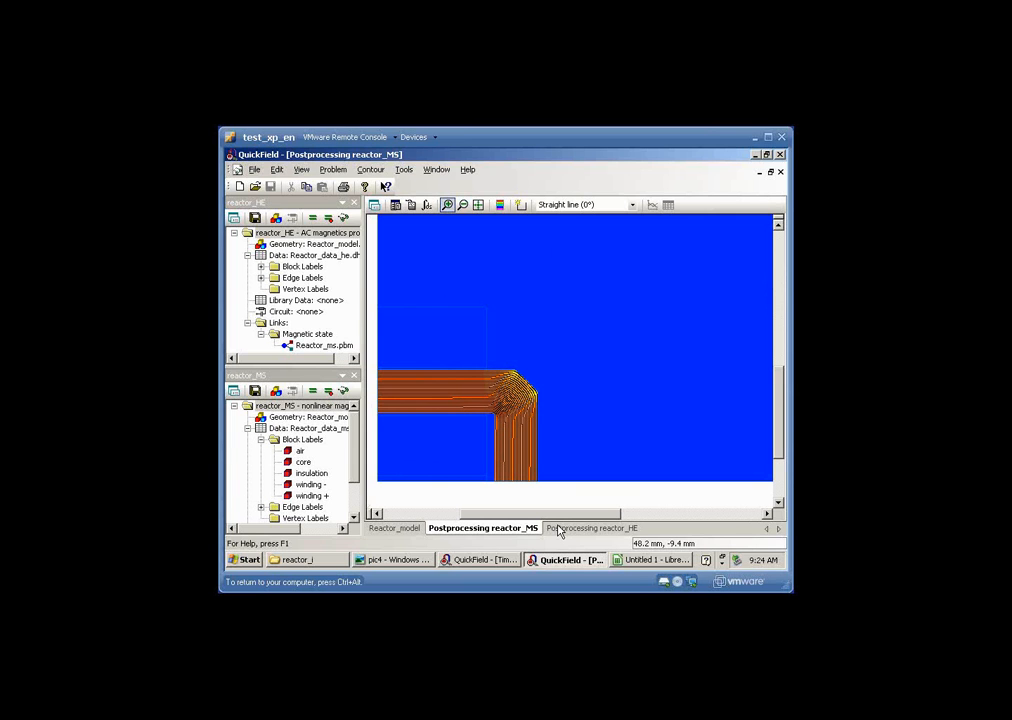
- Copy all rows of the magnetic flux time table from the reactor_TEM results
{"action": "left_click", "coordinate": [500, 560]}
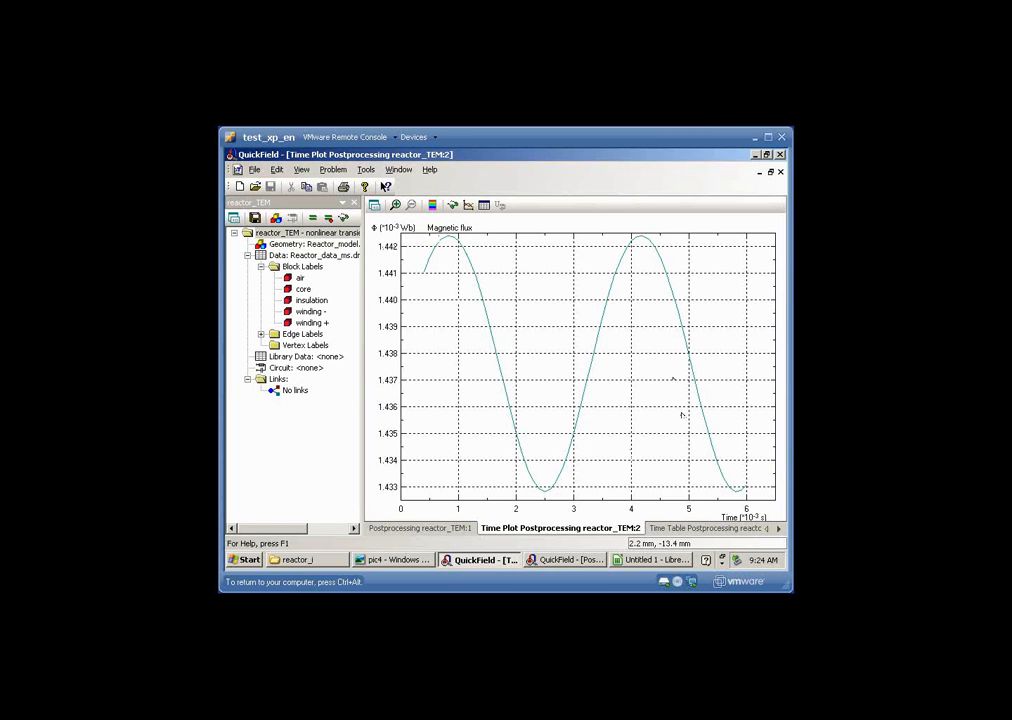
{"action": "left_click", "coordinate": [702, 530]}
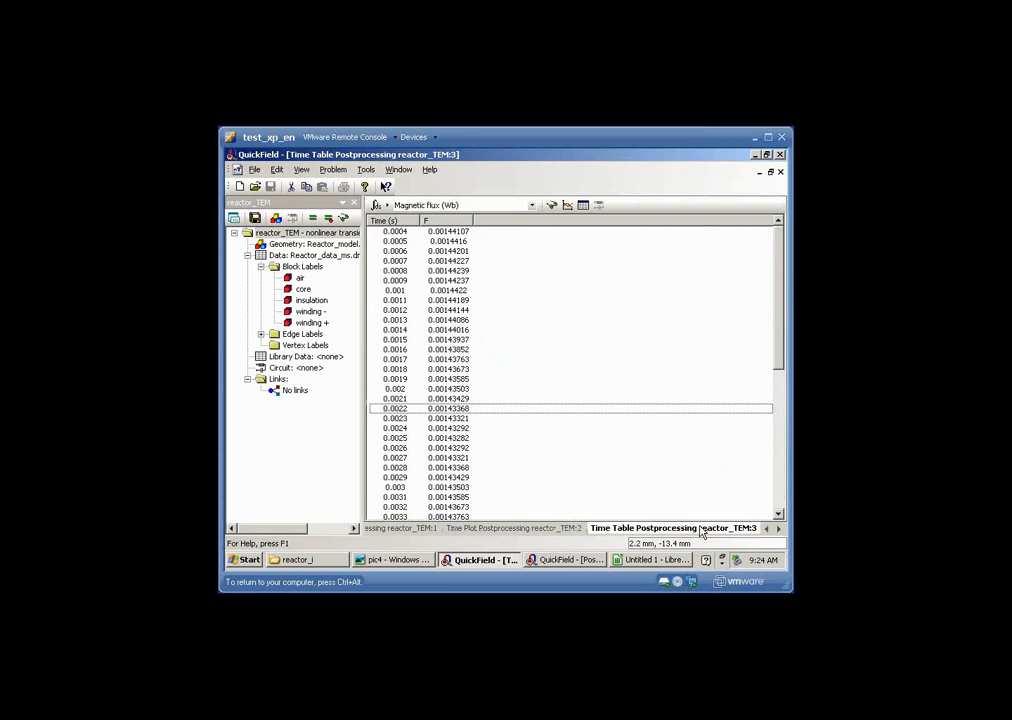
{"action": "left_click", "coordinate": [401, 233]}
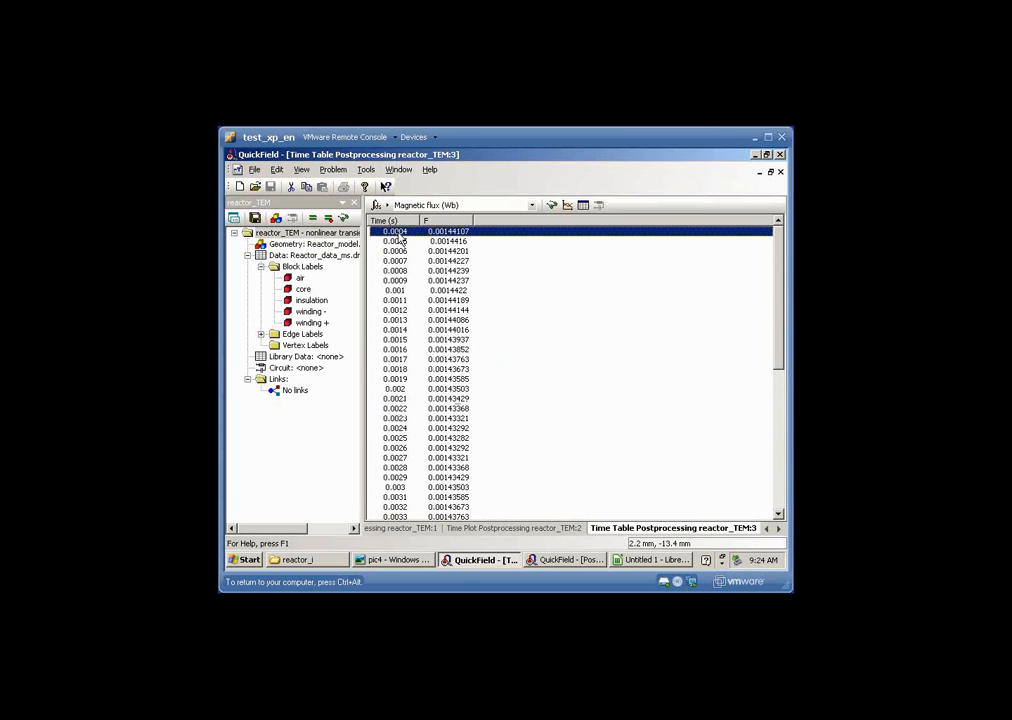
{"action": "key", "text": "ctrl+a"}
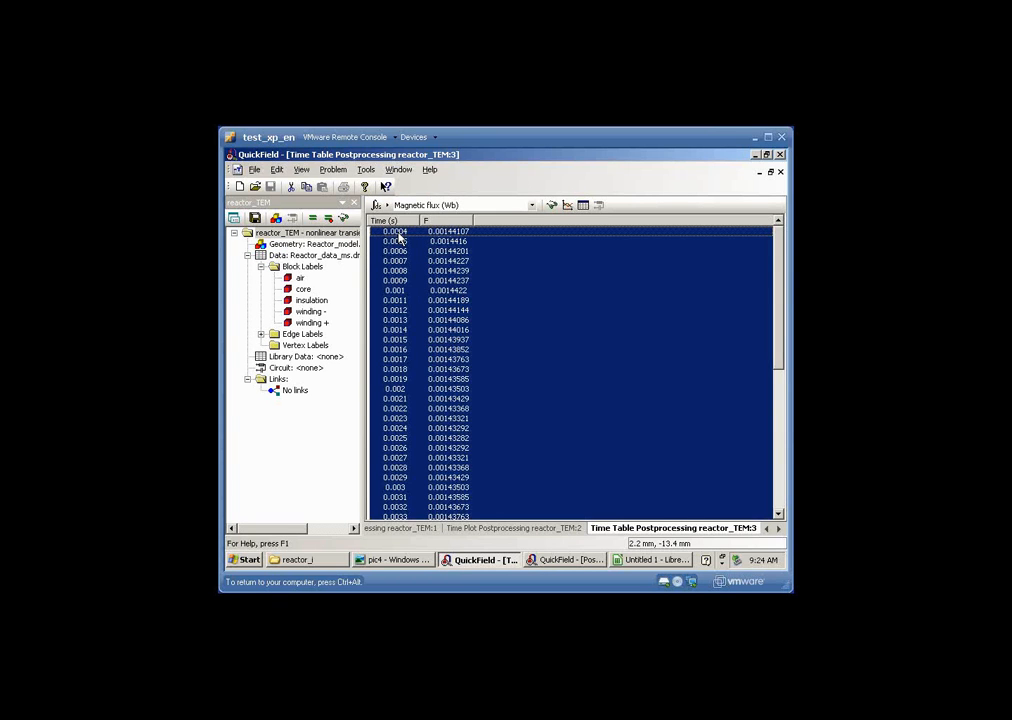
- Switch to LibreOffice Calc and paste the flux table at cell A2, using Tab as the column separator
{"action": "key", "text": "alt+Tab"}
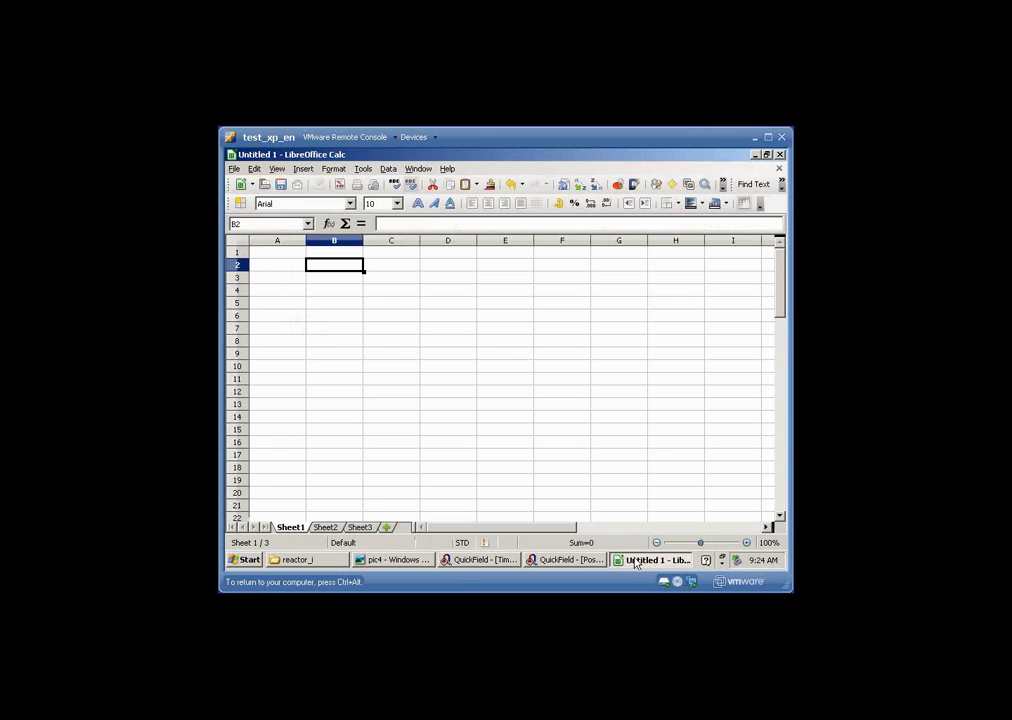
{"action": "left_click", "coordinate": [280, 270]}
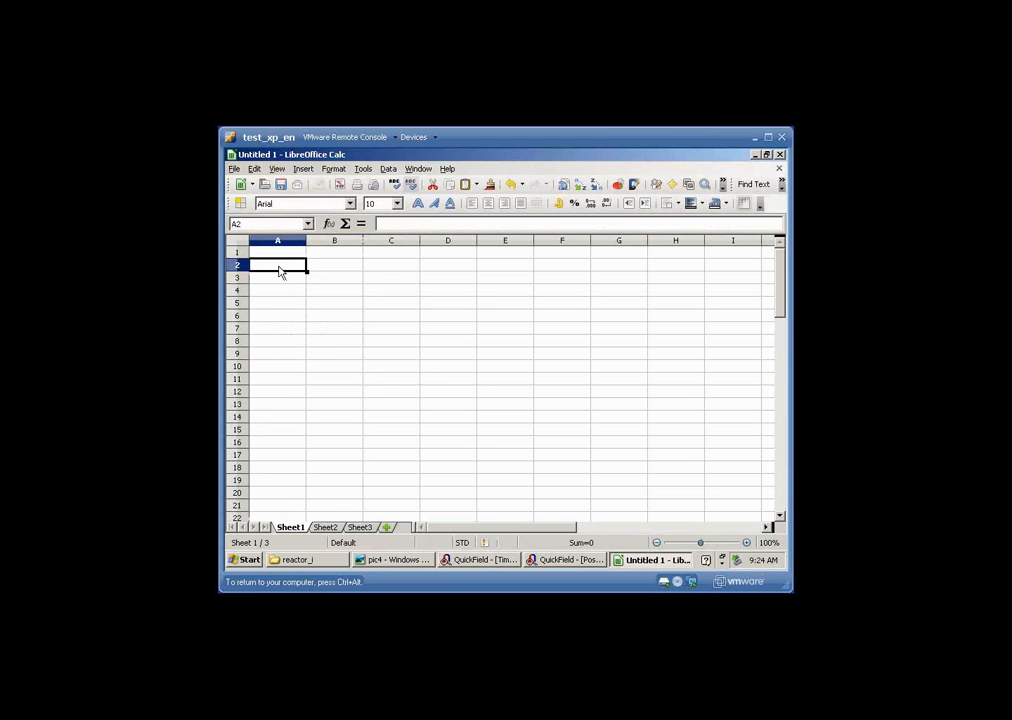
{"action": "key", "text": "ctrl+v"}
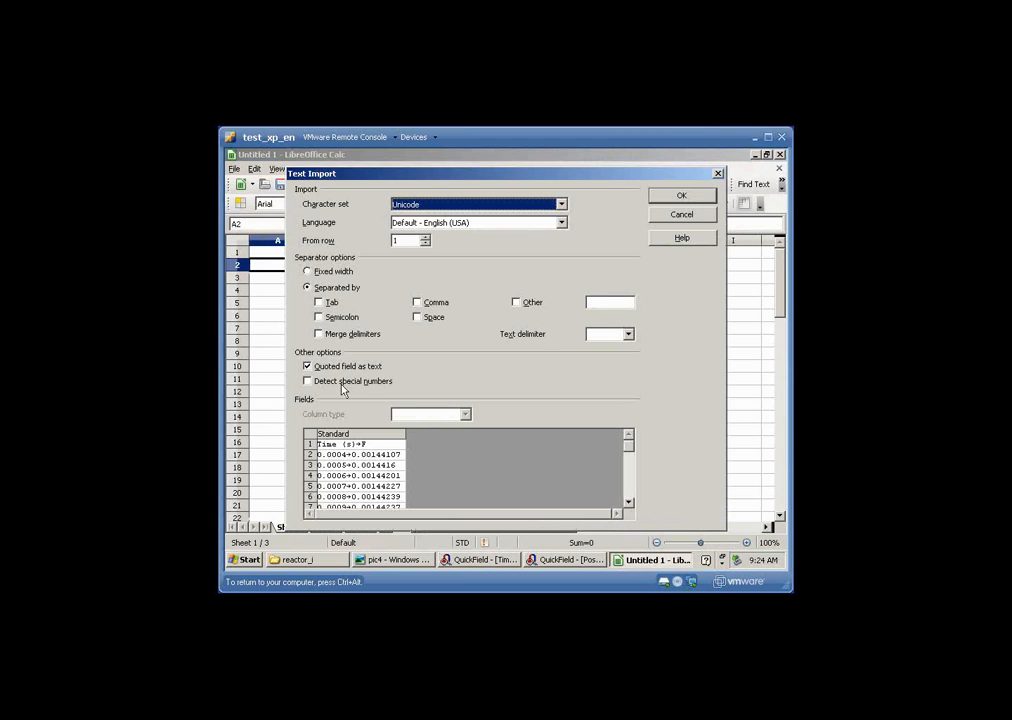
{"action": "left_click", "coordinate": [332, 306]}
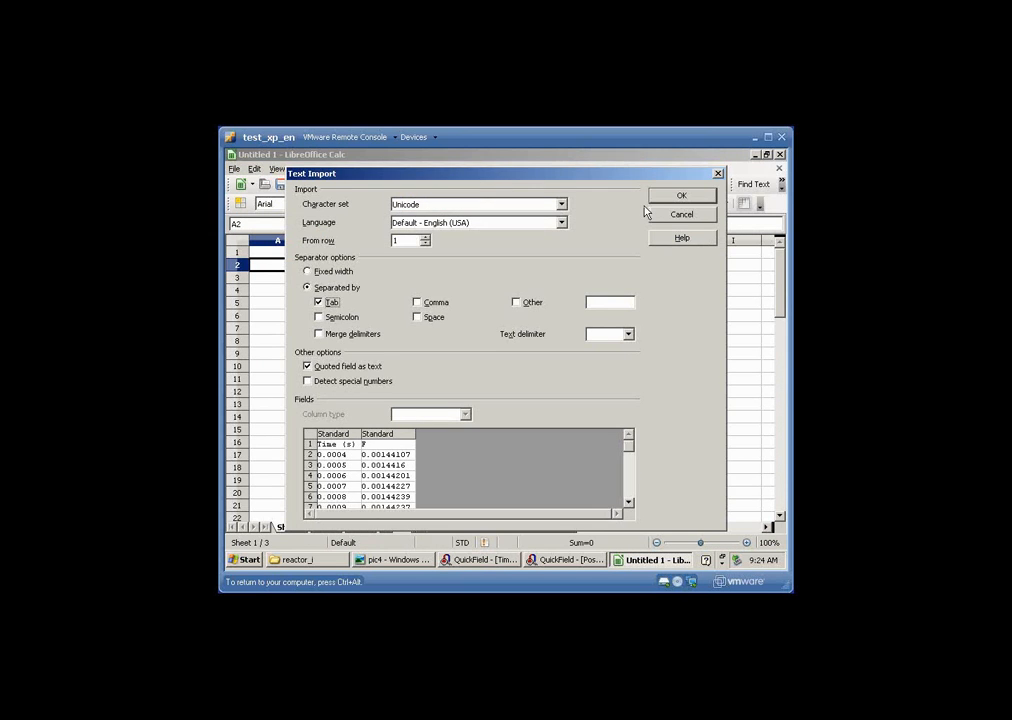
{"action": "left_click", "coordinate": [680, 196]}
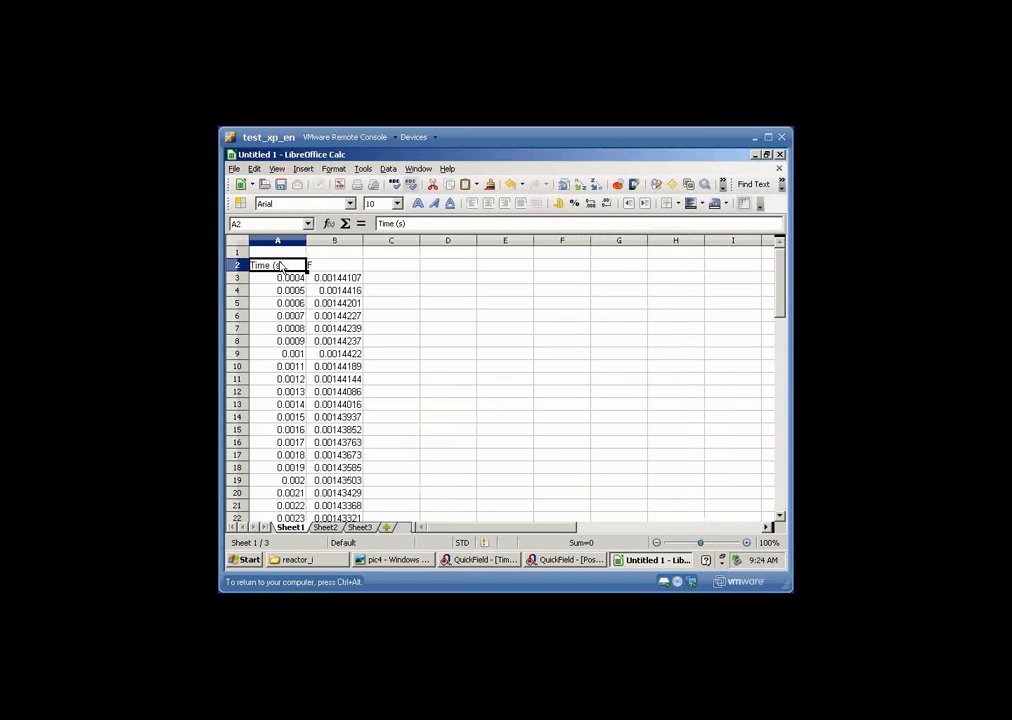
- Rename the flux column header in cell B2 as "F transient"
{"action": "left_click", "coordinate": [338, 266]}
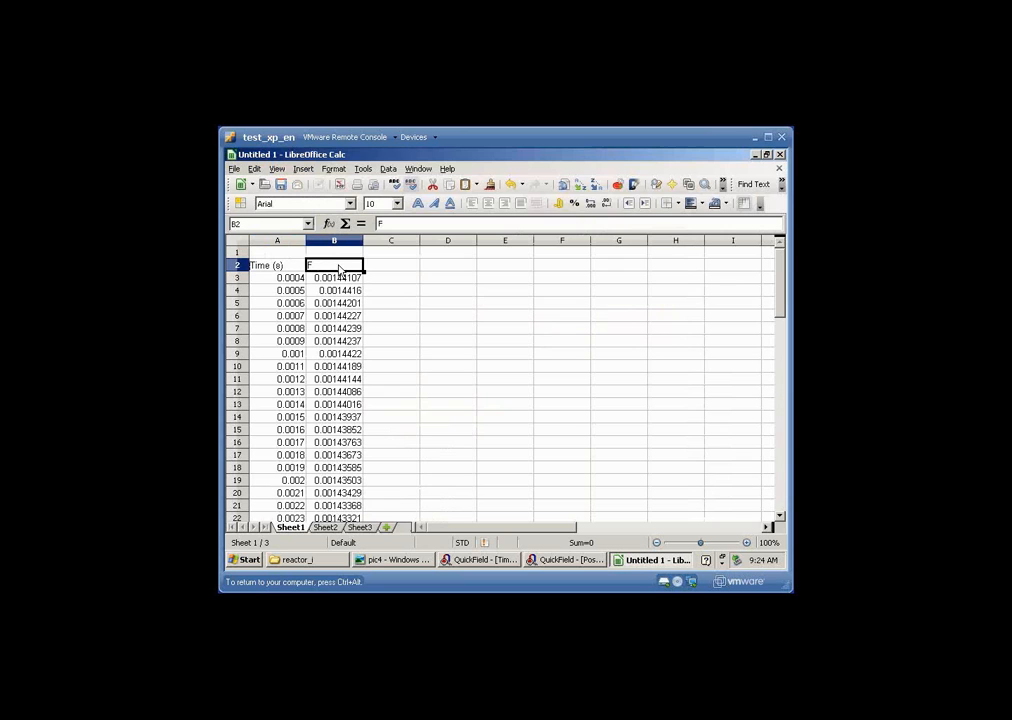
{"action": "left_click", "coordinate": [386, 223]}
{"action": "type", "text": ","}
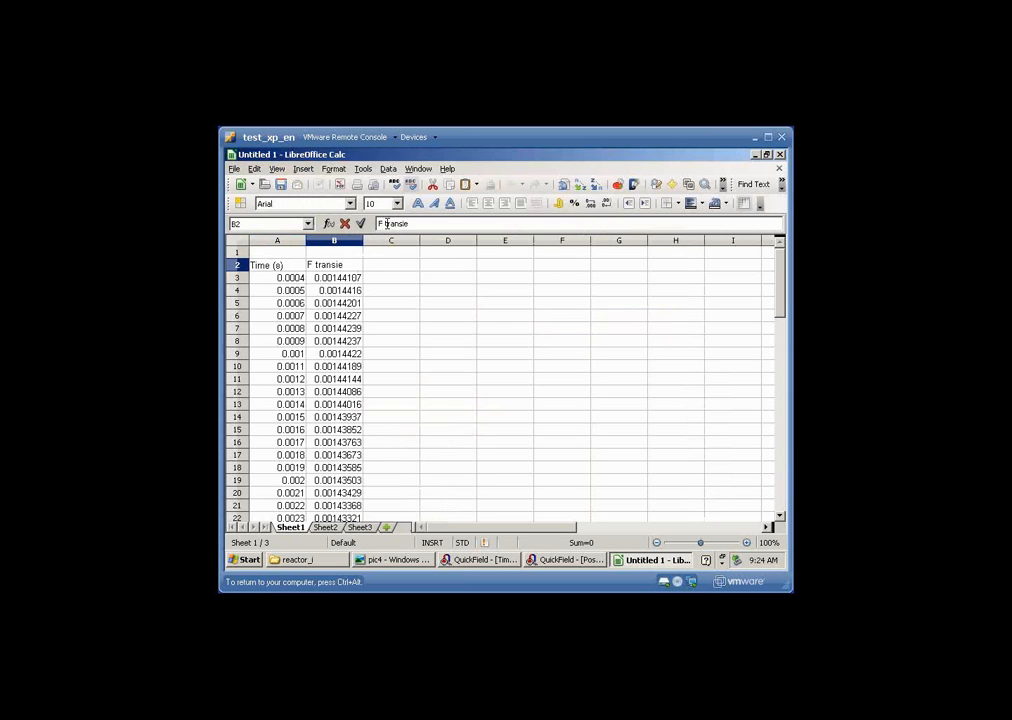
{"action": "key", "text": "Return"}
{"action": "left_click", "coordinate": [405, 270]}
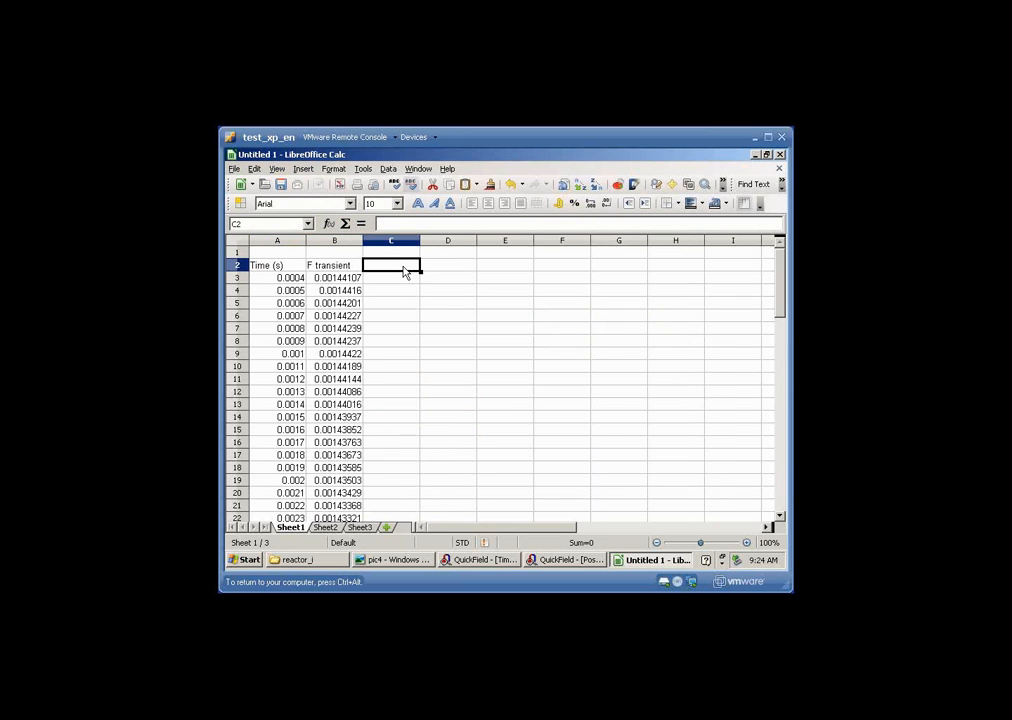
- Switch to the QuickField reactor_MS results, calculate the magnetic flux for a contour at the core's left end and copy the value
{"action": "left_click", "coordinate": [545, 560]}
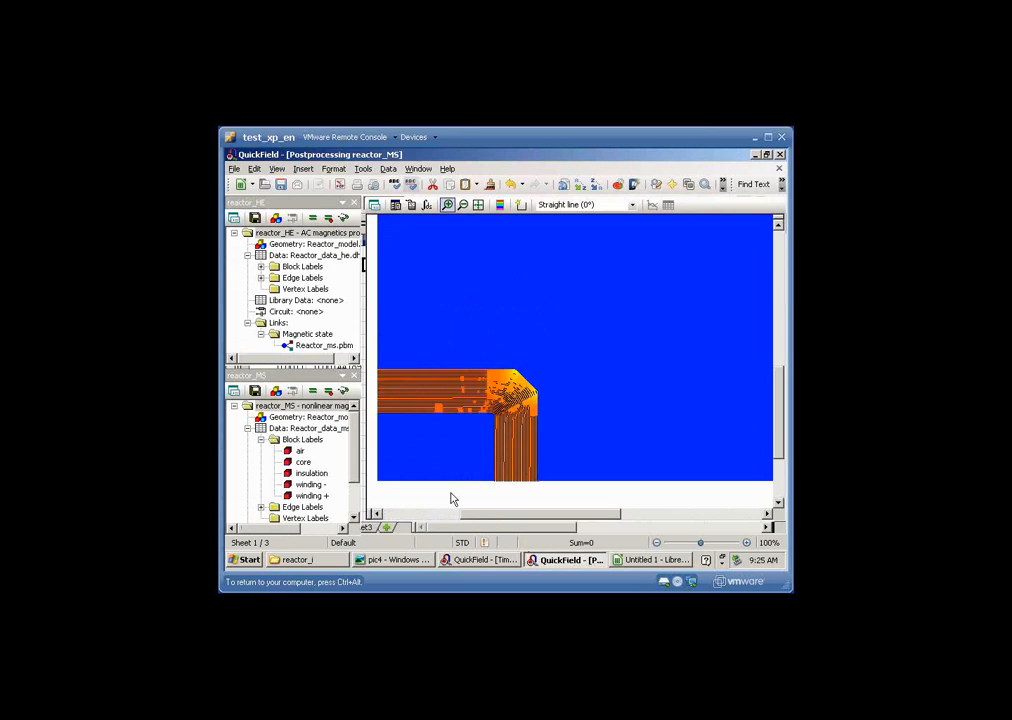
{"action": "left_click", "coordinate": [520, 204]}
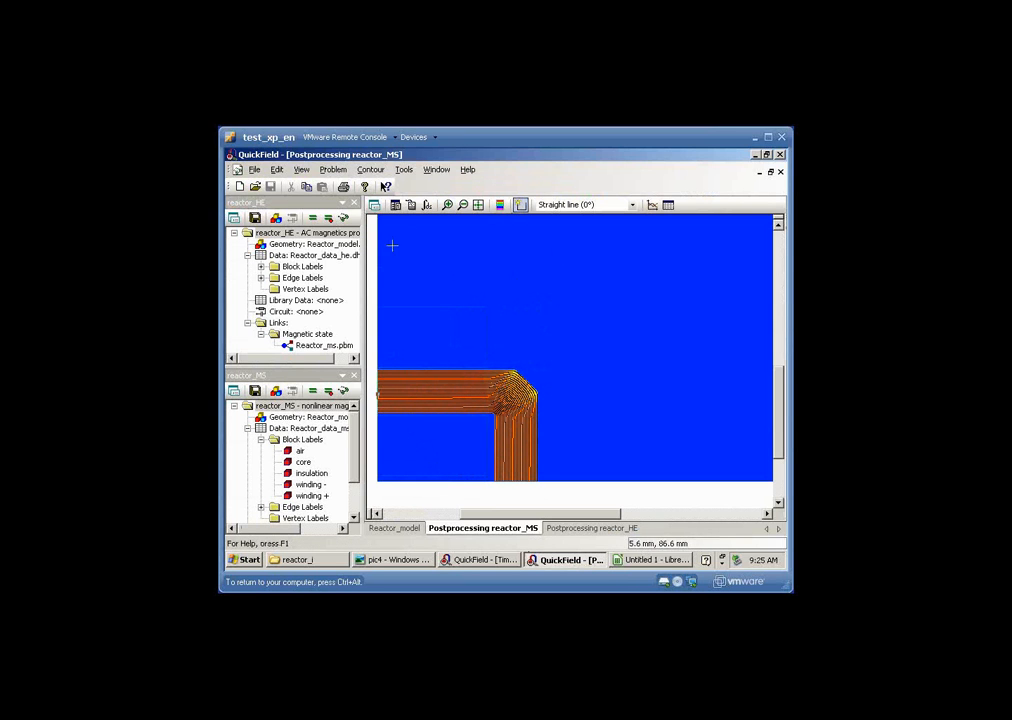
{"action": "left_click", "coordinate": [428, 205]}
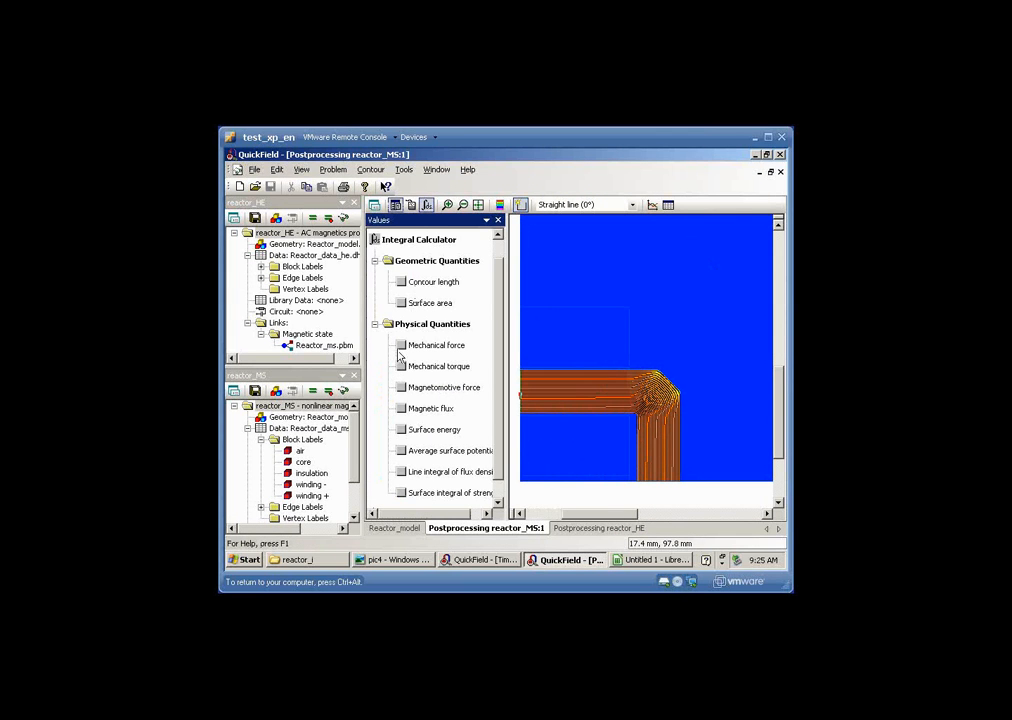
{"action": "left_click", "coordinate": [400, 409]}
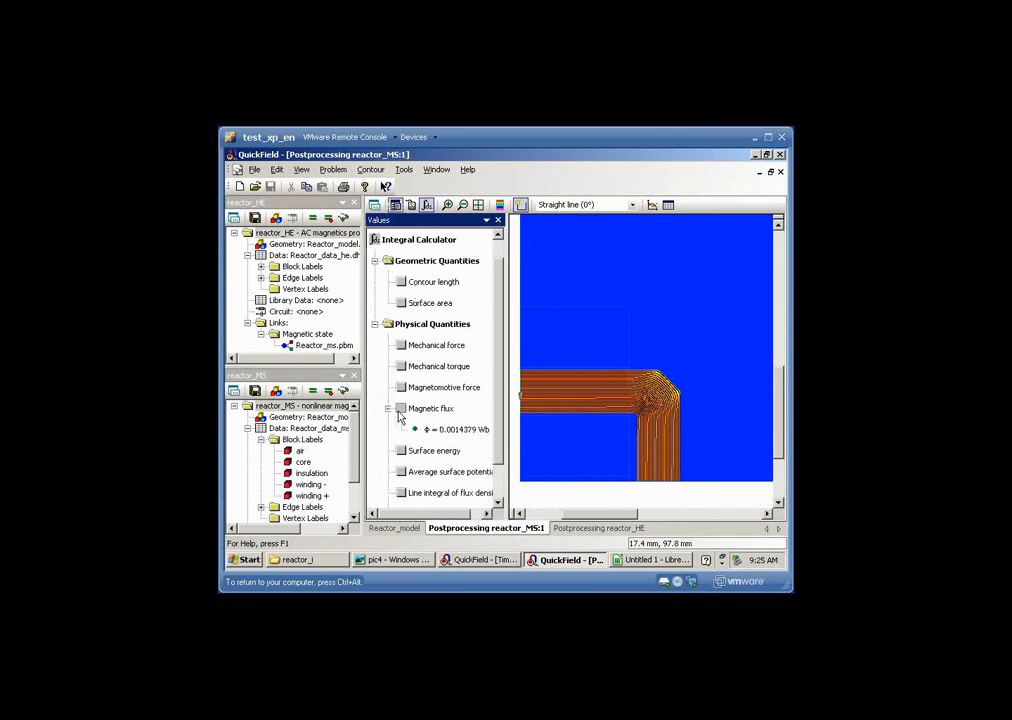
{"action": "left_click", "coordinate": [449, 431]}
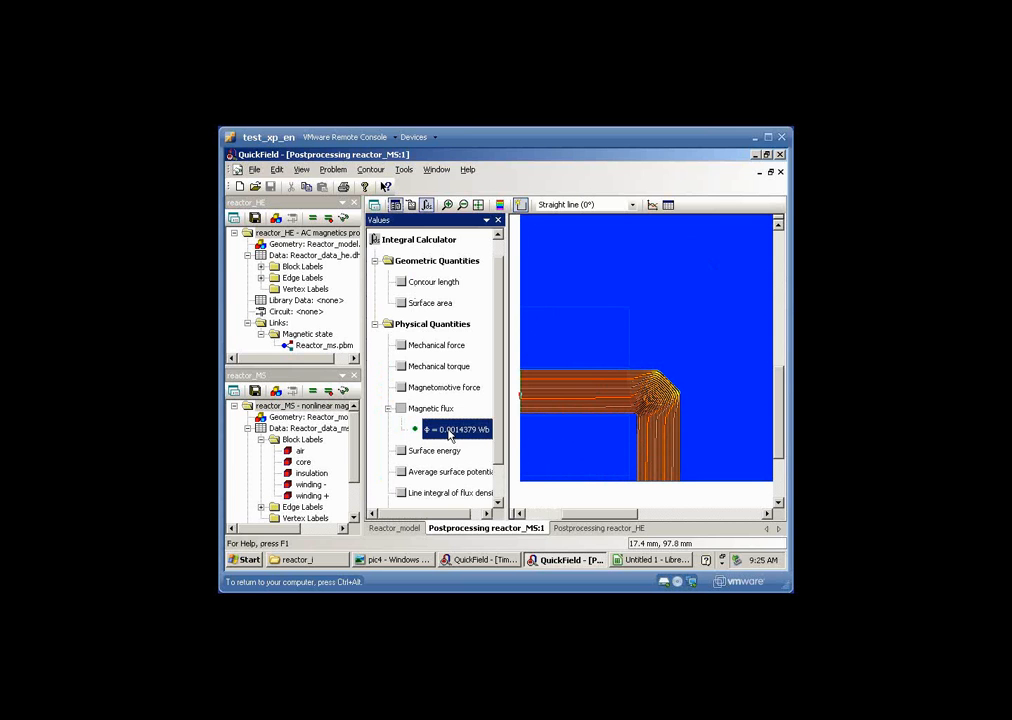
- Switch to LibreOffice Calc and paste the copied DC magnetic flux value and unit into row 9, starting at cell E9
{"action": "left_click", "coordinate": [655, 560]}
{"action": "left_click", "coordinate": [530, 354]}
{"action": "type", "text": "0.0014379\tWb"}
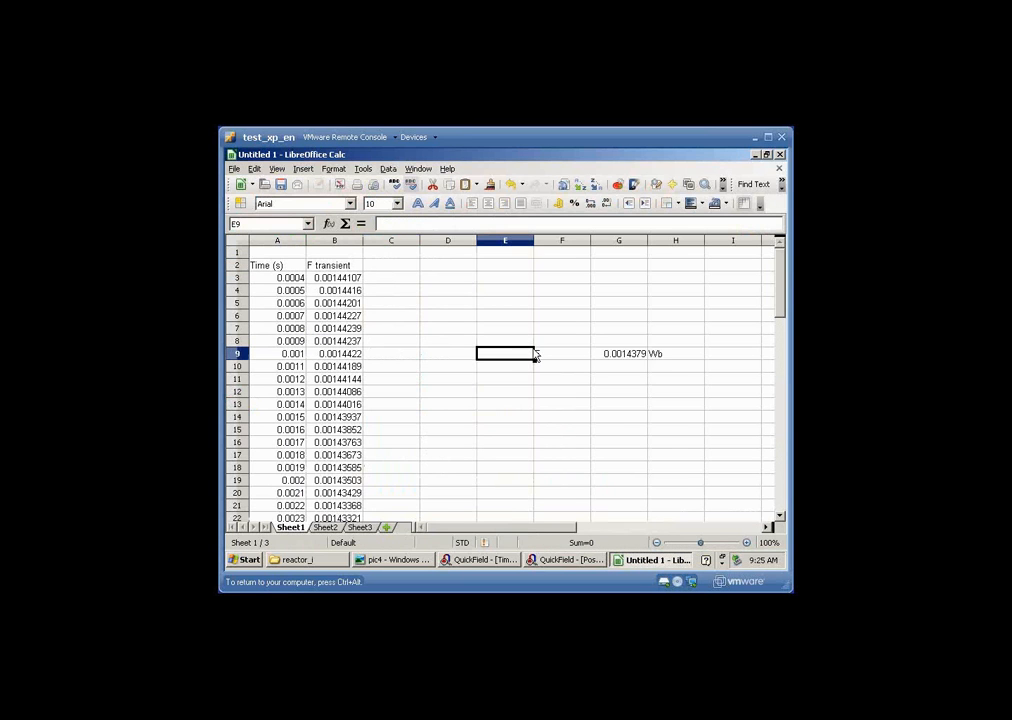
- Move the pasted DC flux value 0.0014379 from cell G9 to cell C3
{"action": "key", "text": "Right"}
{"action": "key", "text": "Right"}
{"action": "key", "text": "Left"}
{"action": "key", "text": "Left"}
{"action": "key", "text": "Left"}
{"action": "key", "text": "Left"}
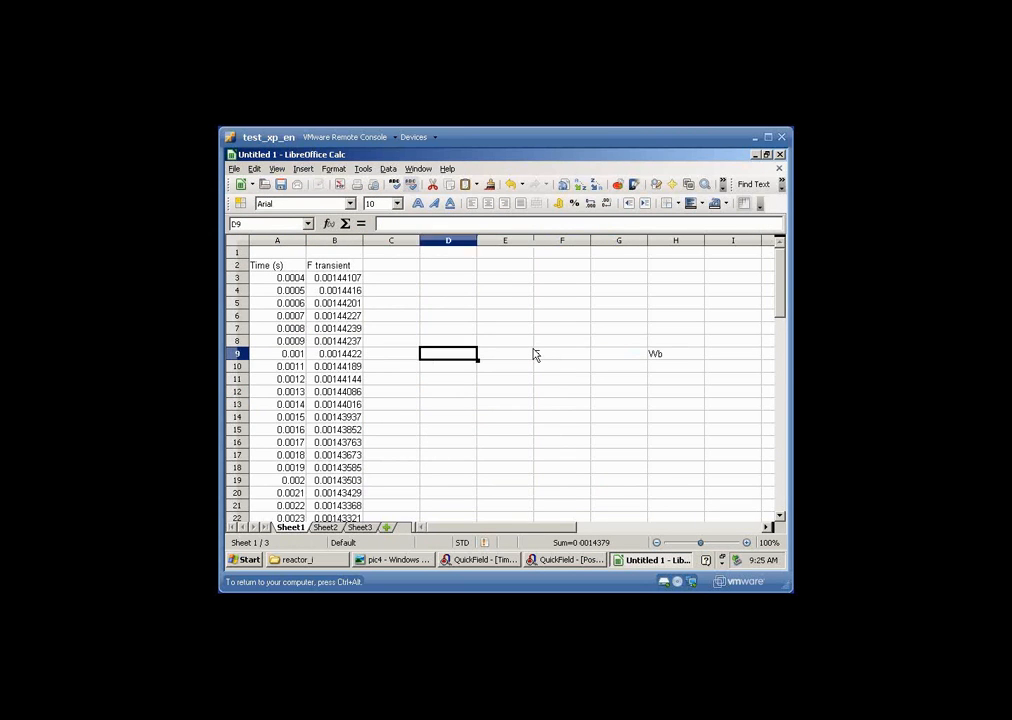
{"action": "key", "text": "Up"}
{"action": "key", "text": "Up"}
{"action": "key", "text": "Up"}
{"action": "key", "text": "Up"}
{"action": "key", "text": "Up"}
{"action": "key", "text": "Up"}
{"action": "type", "text": "0.0014379"}
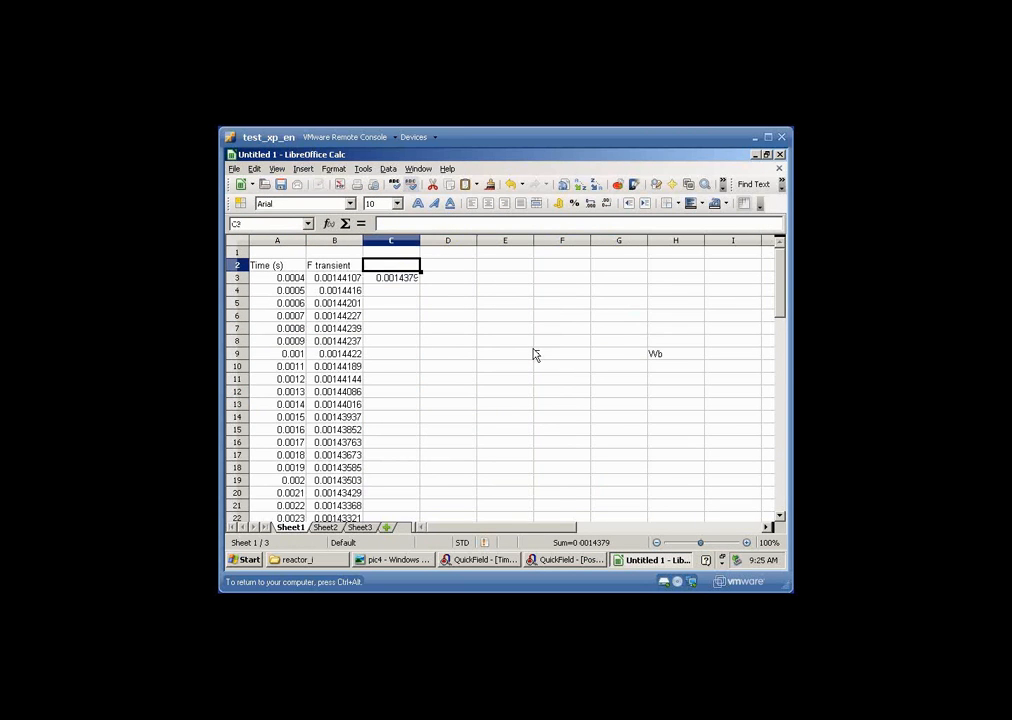
- Enter "Flux DC" as the column header in cell C2
{"action": "key", "text": "Up"}
{"action": "type", "text": "Flux"}
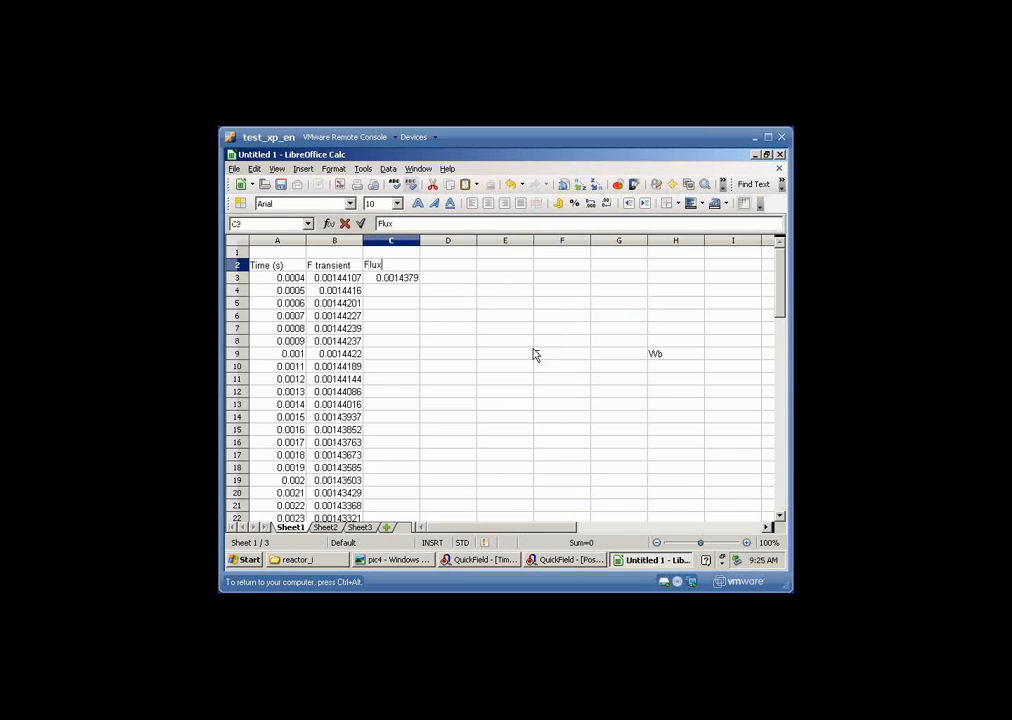
{"action": "key", "text": "Return"}
{"action": "key", "text": "Right"}
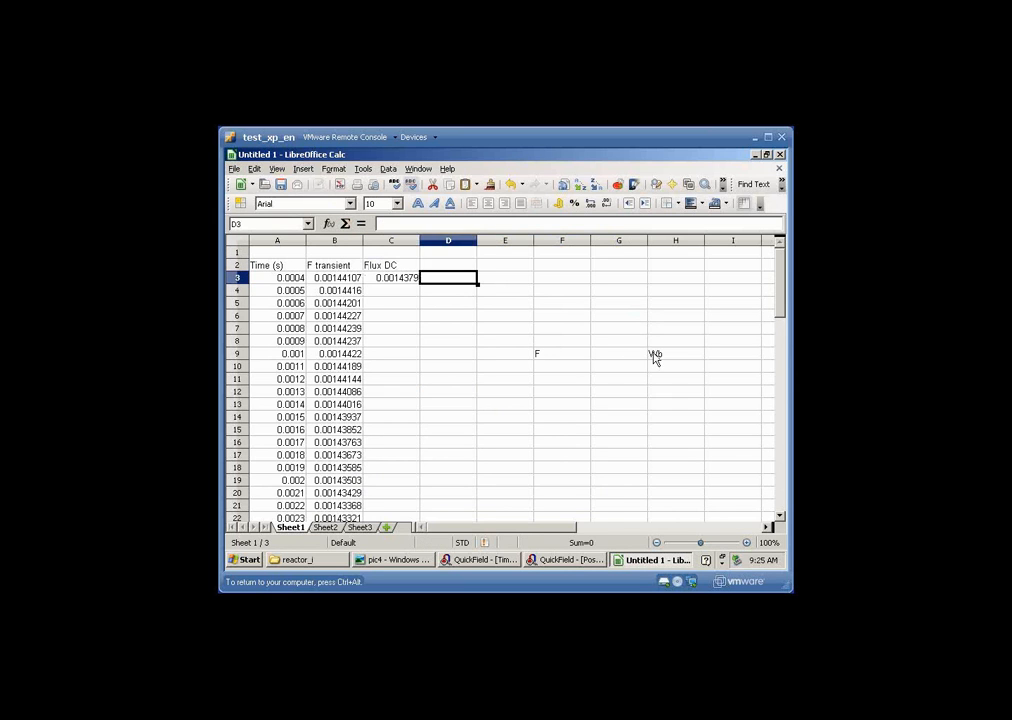
- Clear the leftover unit in cell H9 and the leftover flux symbol in cell F9
{"action": "left_click", "coordinate": [655, 355]}
{"action": "key", "text": "Delete"}
{"action": "left_click", "coordinate": [577, 358]}
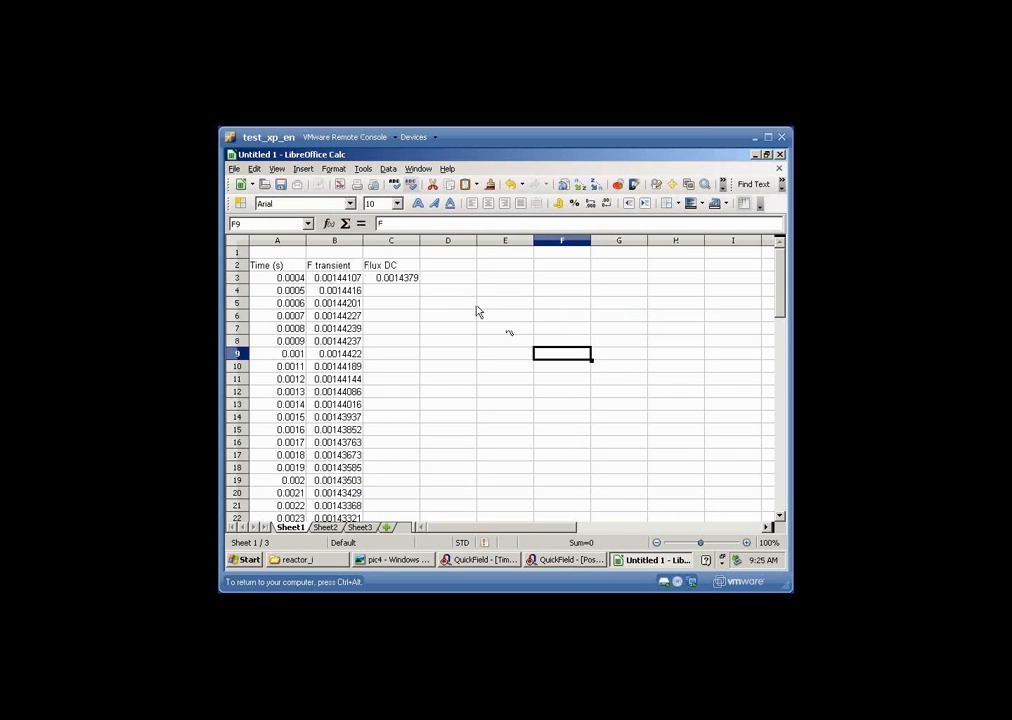
- Copy the DC flux value from cell C3 into every row of the Flux DC column through C59
{"action": "left_click", "coordinate": [418, 279]}
{"action": "key", "text": "ctrl+c"}
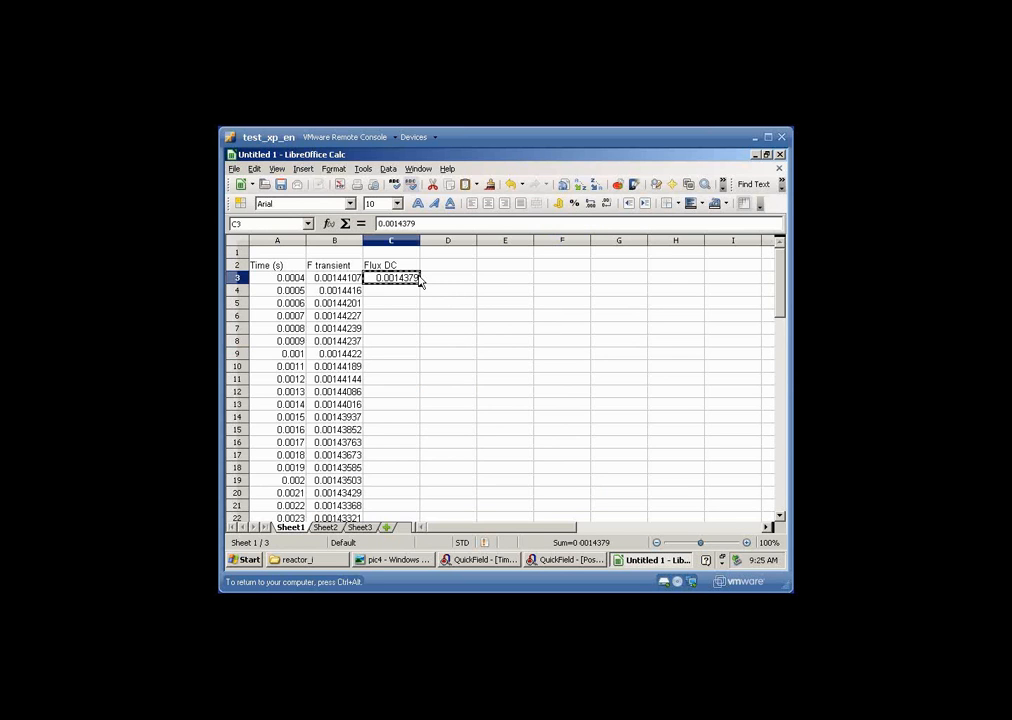
{"action": "left_click_drag", "start_coordinate": [418, 279], "coordinate": [390, 333]}
{"action": "scroll", "coordinate": [398, 313], "scroll_direction": "down", "scroll_amount": 18}
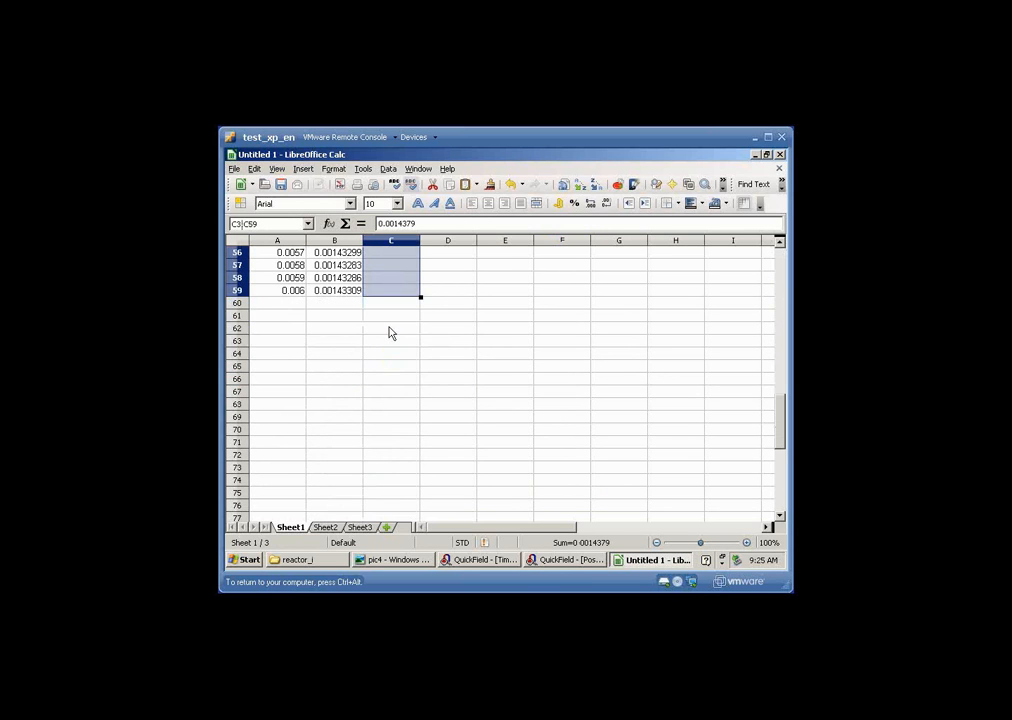
{"action": "key", "text": "ctrl+v"}
{"action": "key", "text": "Return"}
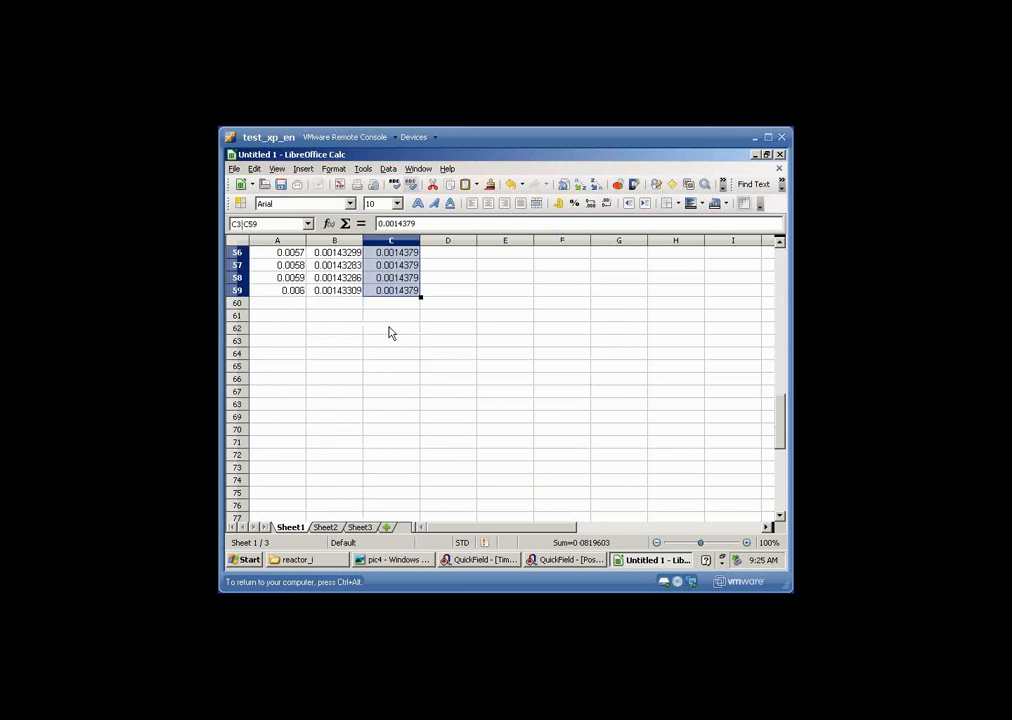
{"action": "scroll", "coordinate": [413, 340], "scroll_direction": "up", "scroll_amount": 4}
{"action": "scroll", "coordinate": [413, 340], "scroll_direction": "up", "scroll_amount": 14}
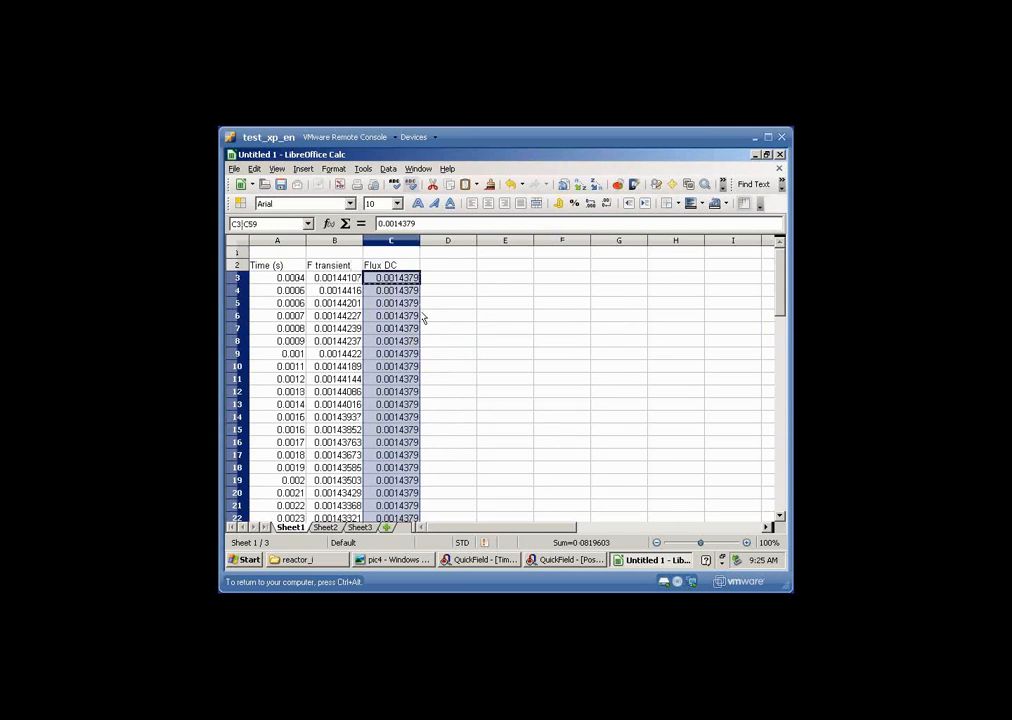
{"action": "left_click", "coordinate": [423, 308]}
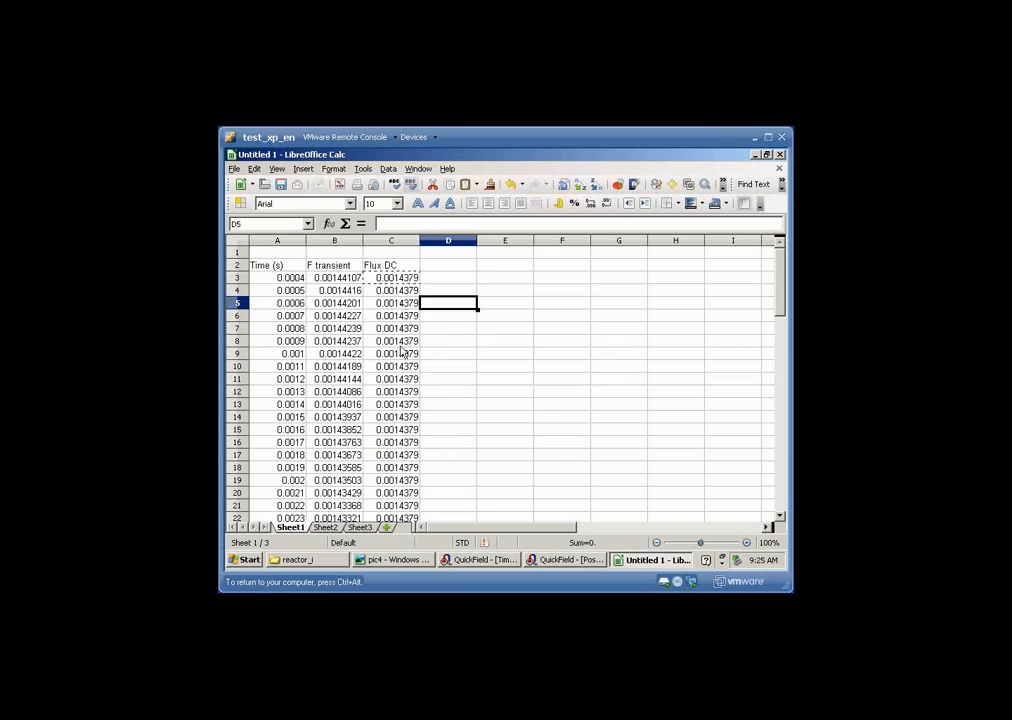
- Enter "Flux AC" as the column header in cell D2
{"action": "left_click", "coordinate": [441, 266]}
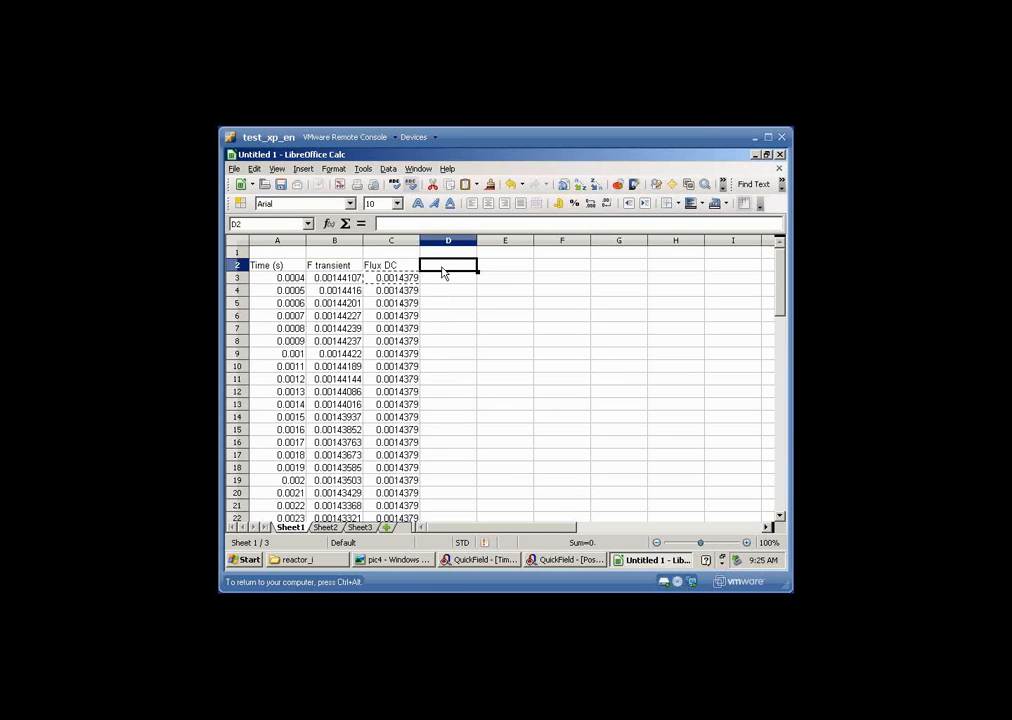
{"action": "type", "text": "F"}
{"action": "type", "text": "la"}
{"action": "type", "text": "x AC"}
{"action": "key", "text": "Return"}
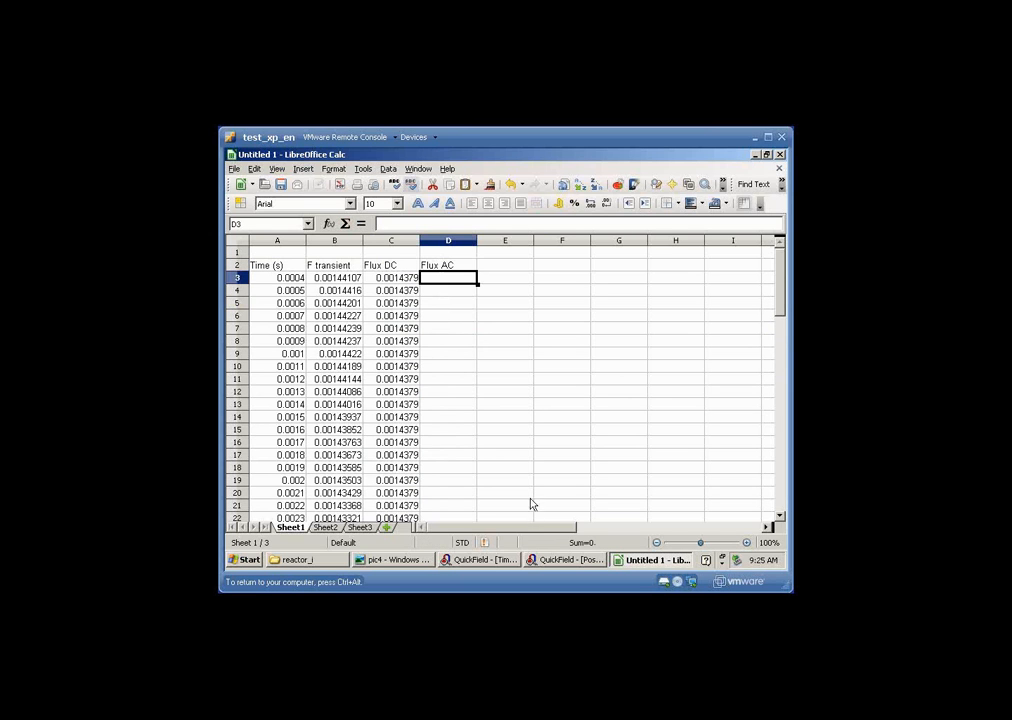
- Switch to the QuickField reactor_HE results, calculate the magnetic flux for a contour at the core's left end and copy its amplitude
{"action": "left_click", "coordinate": [546, 561]}
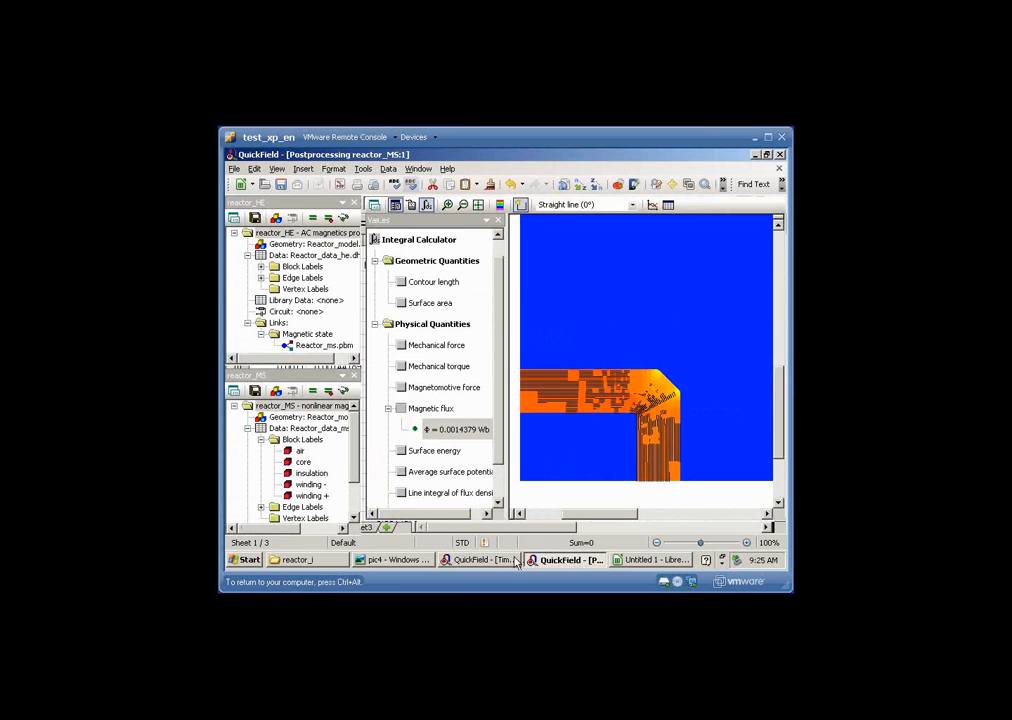
{"action": "left_click", "coordinate": [574, 529]}
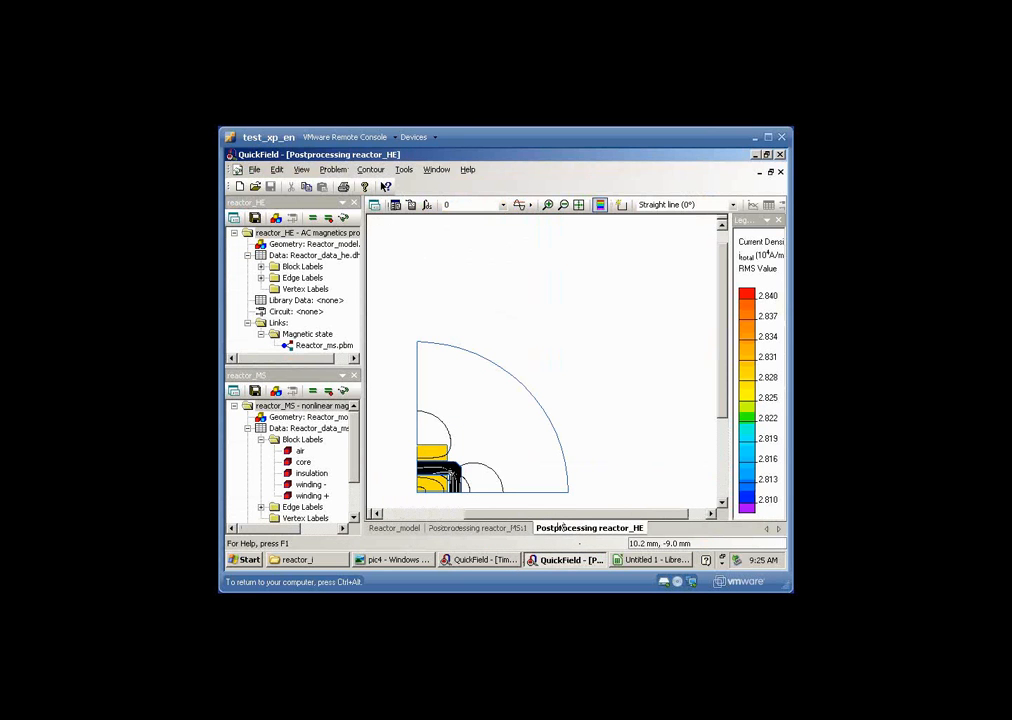
{"action": "left_click", "coordinate": [547, 204]}
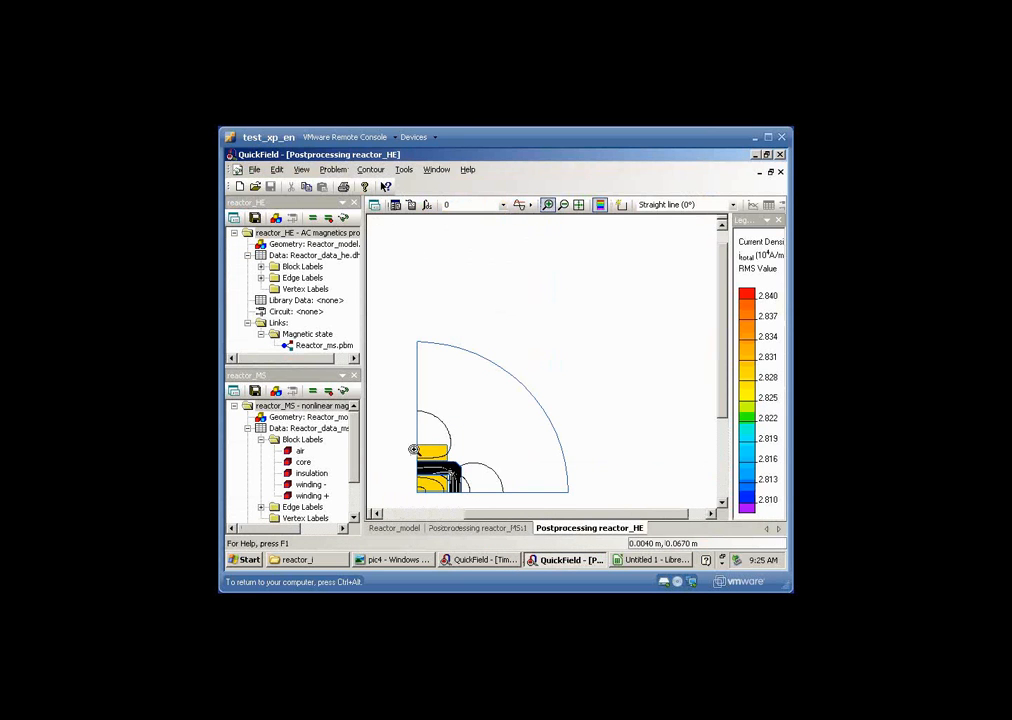
{"action": "left_click_drag", "start_coordinate": [406, 455], "coordinate": [456, 484]}
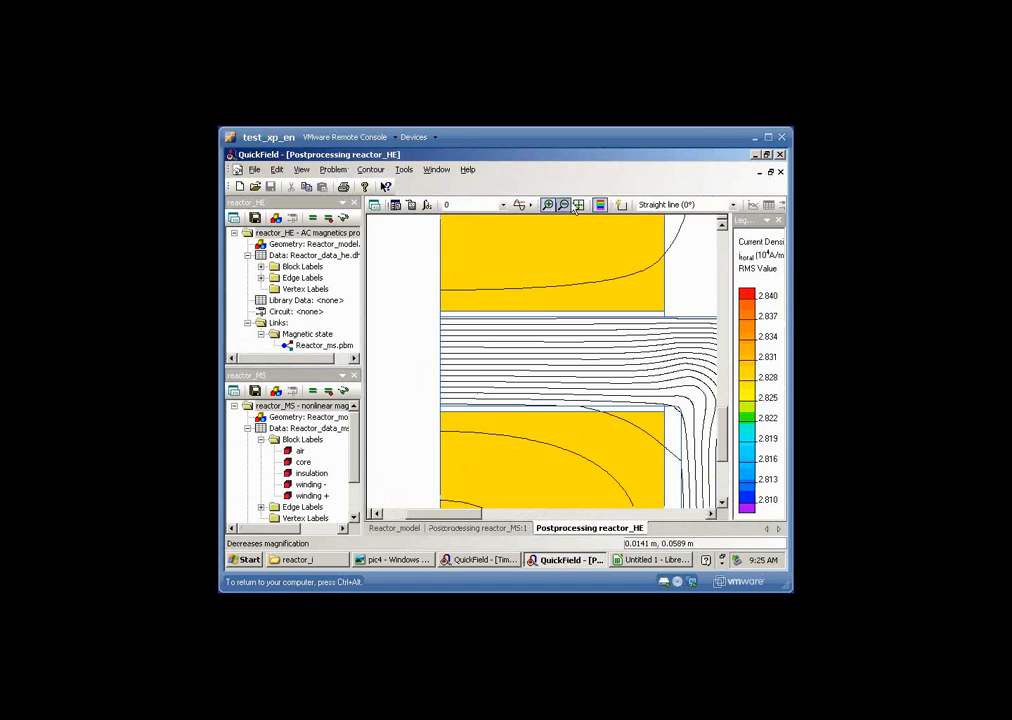
{"action": "left_click", "coordinate": [444, 346]}
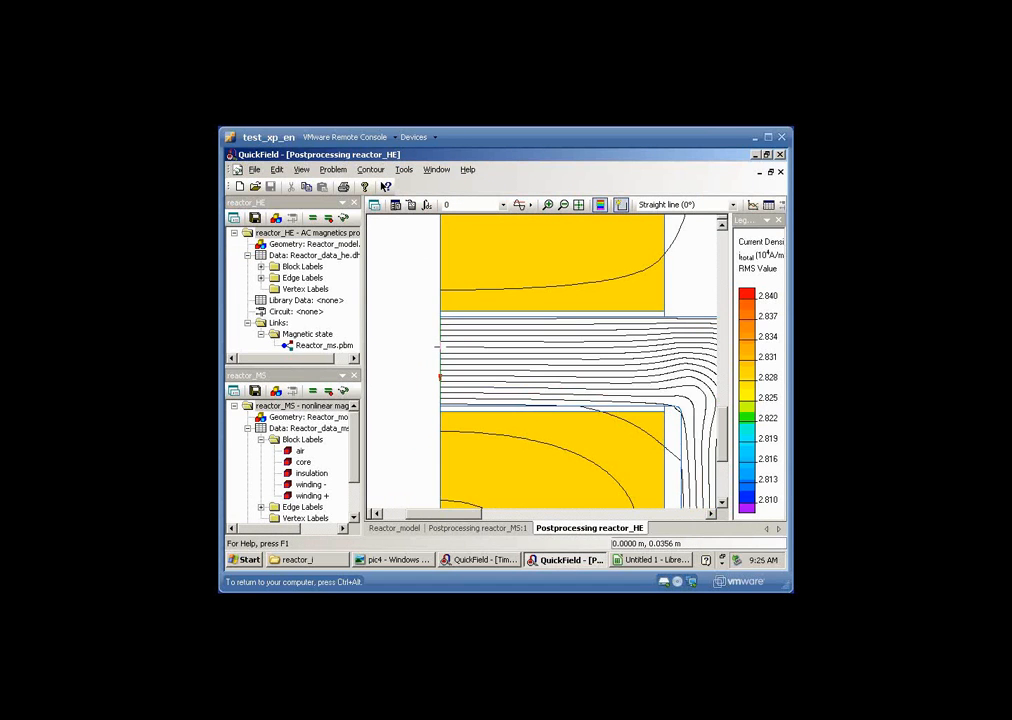
{"action": "left_click", "coordinate": [428, 204]}
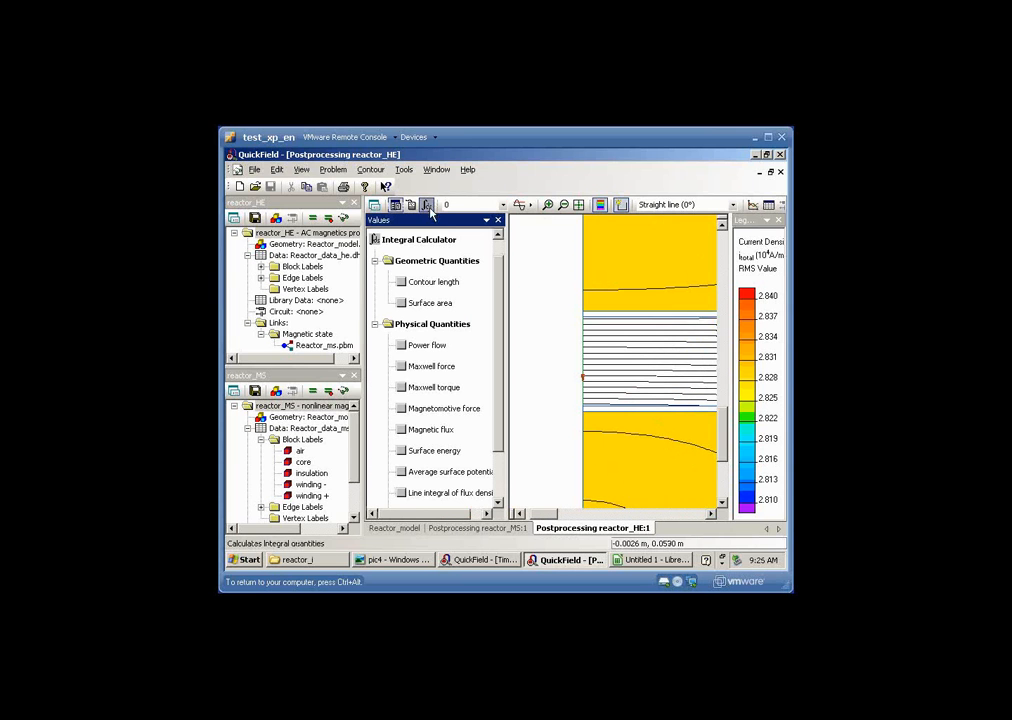
{"action": "left_click", "coordinate": [400, 431]}
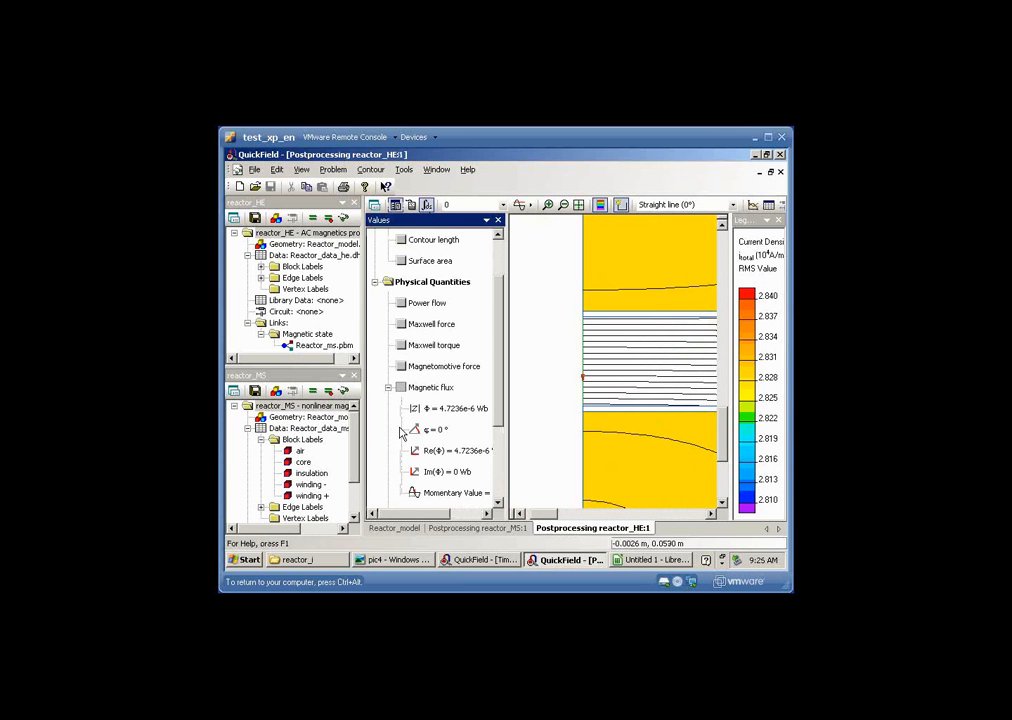
{"action": "left_click", "coordinate": [454, 412]}
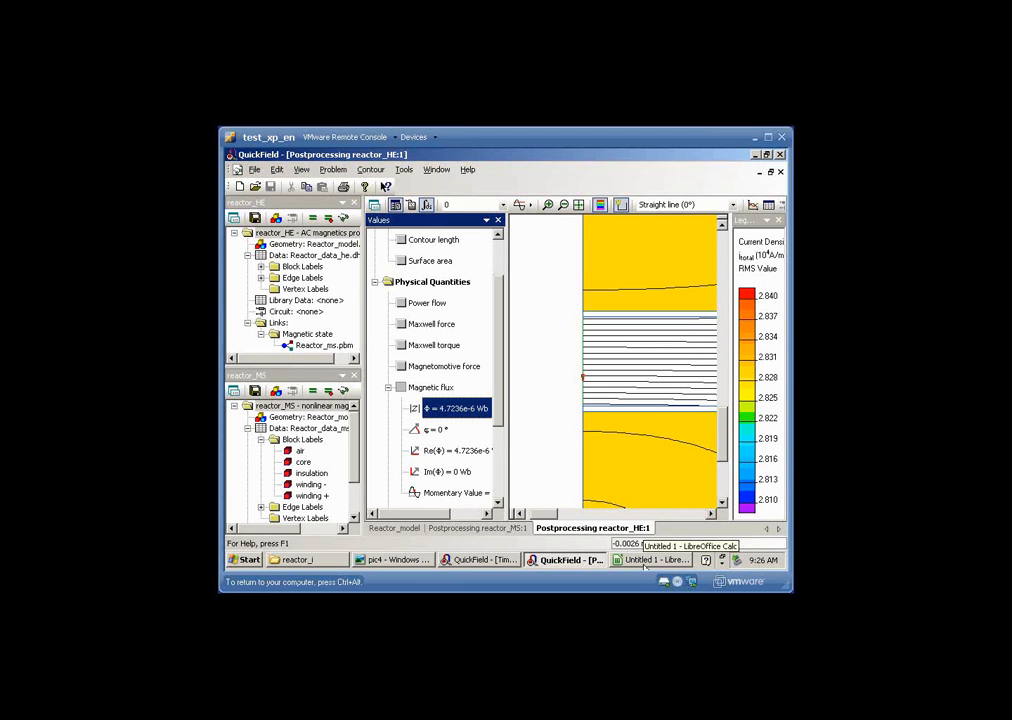
- Switch to LibreOffice Calc and paste the copied AC magnetic flux into row 8, starting at cell G8
{"action": "left_click", "coordinate": [655, 559]}
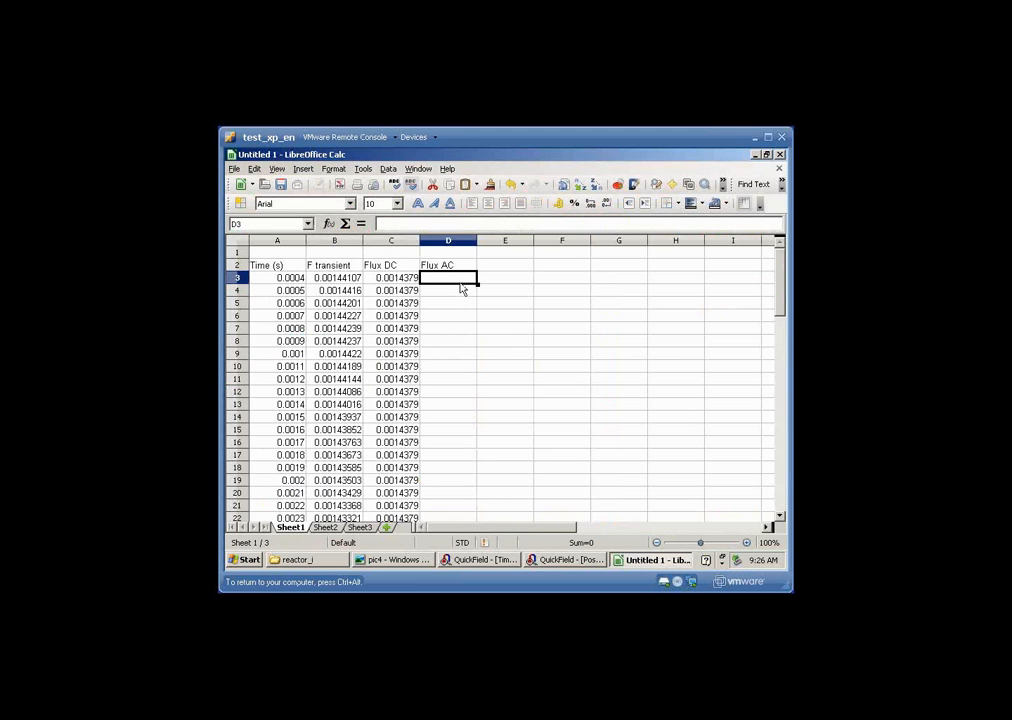
{"action": "left_click", "coordinate": [623, 347]}
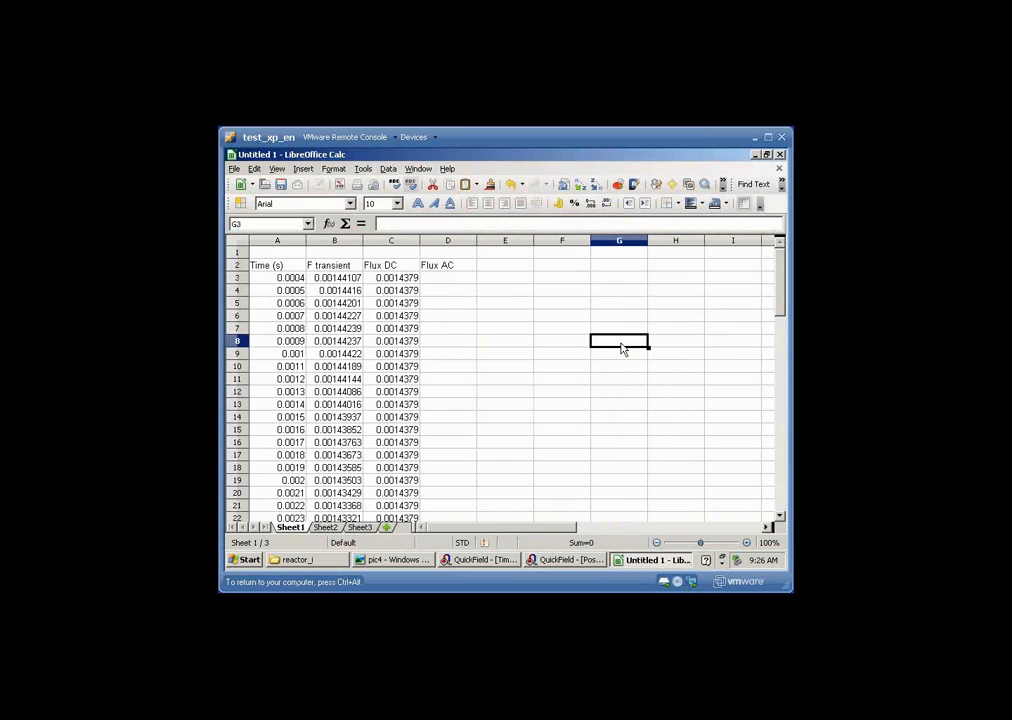
{"action": "type", "text": "F\t4.72E-006 Wb"}
- Move the pasted AC flux value from cell I8 to cell D3
{"action": "key", "text": "Right"}
{"action": "key", "text": "Right"}
{"action": "key", "text": "ctrl+x"}
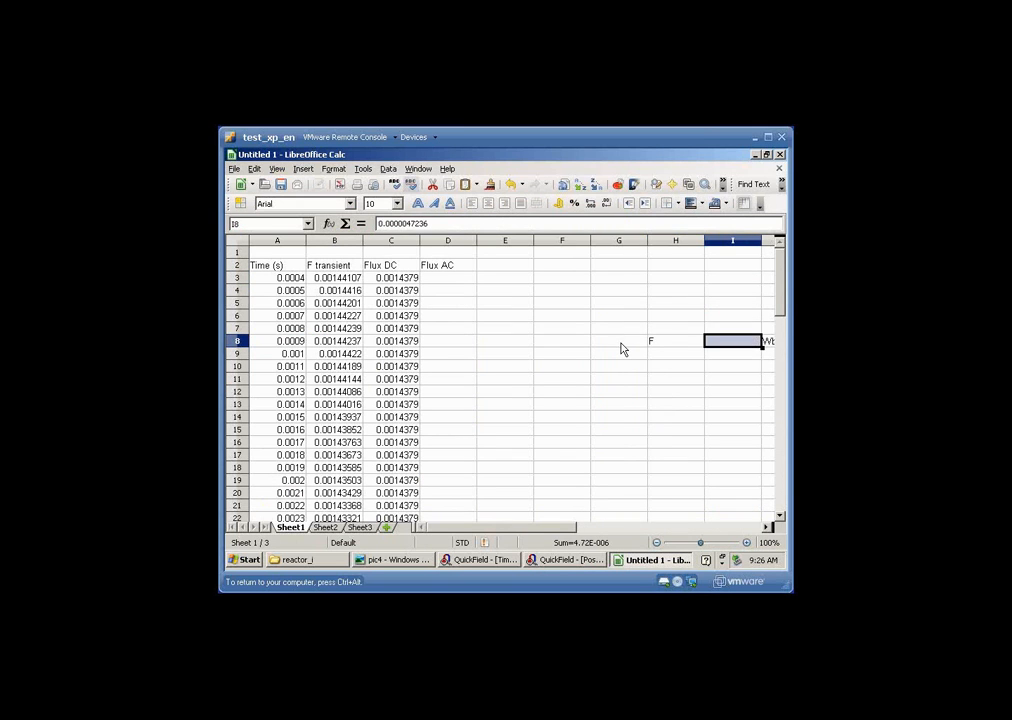
{"action": "key", "text": "Left"}
{"action": "key", "text": "Left"}
{"action": "key", "text": "Left"}
{"action": "key", "text": "Left"}
{"action": "key", "text": "Left"}
{"action": "key", "text": "Up"}
{"action": "key", "text": "Up"}
{"action": "key", "text": "Up"}
{"action": "key", "text": "Up"}
{"action": "key", "text": "Up"}
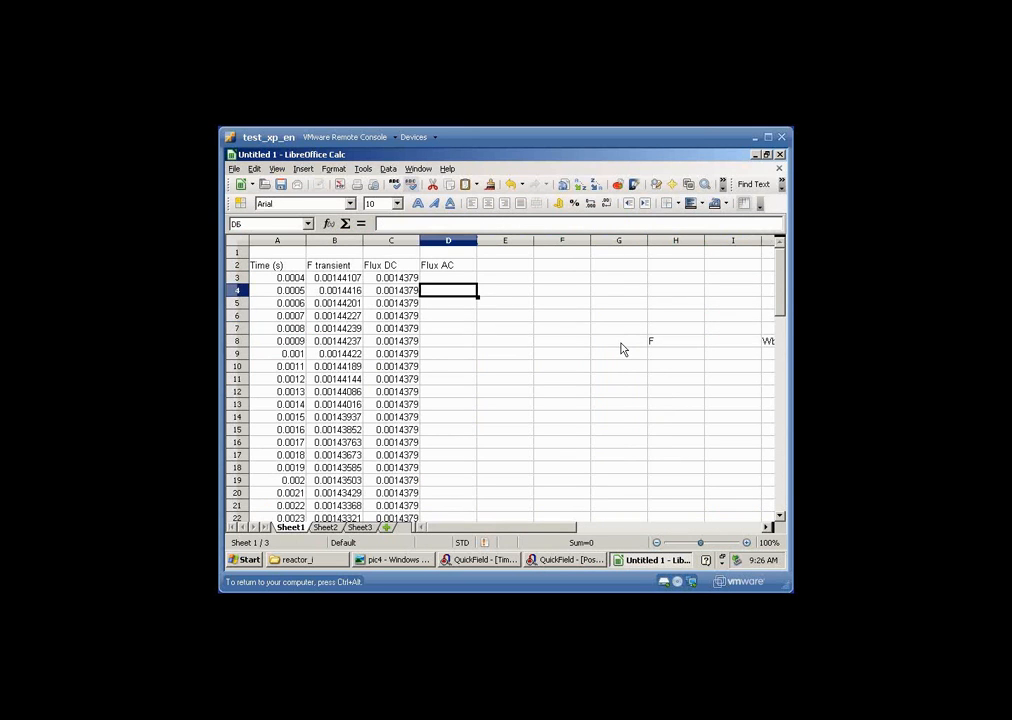
{"action": "key", "text": "ctrl+v"}
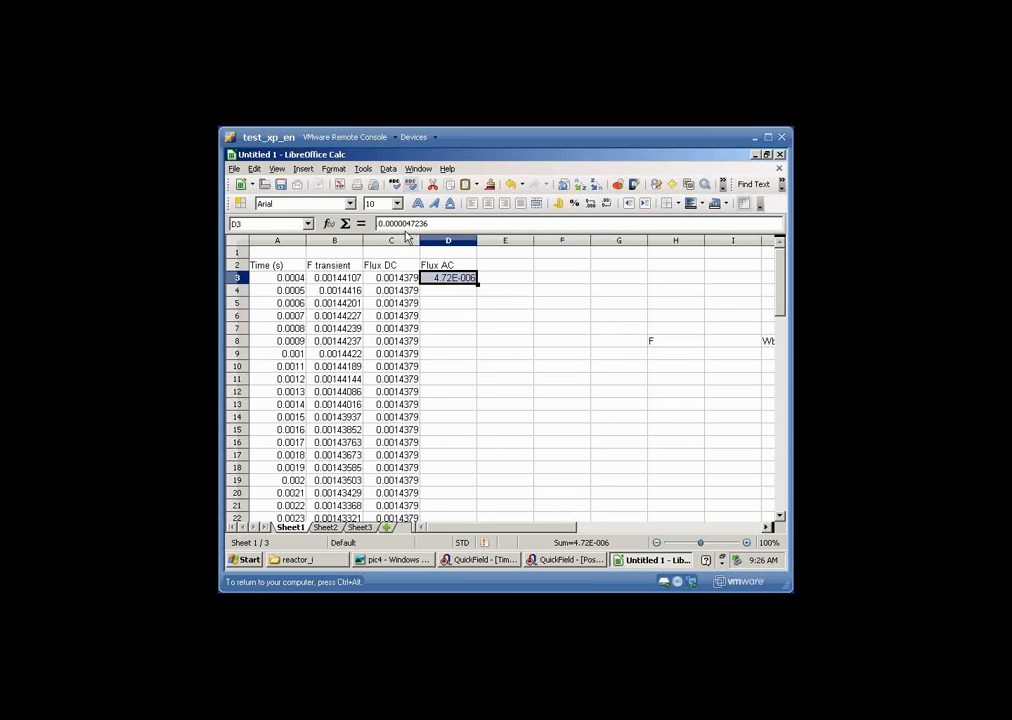
- Turn the value in cell D3 into the formula =0.0000047236*SIN(2*PI()*300*A3) and copy that cell
{"action": "left_click", "coordinate": [404, 224]}
{"action": "type", "text": "="}
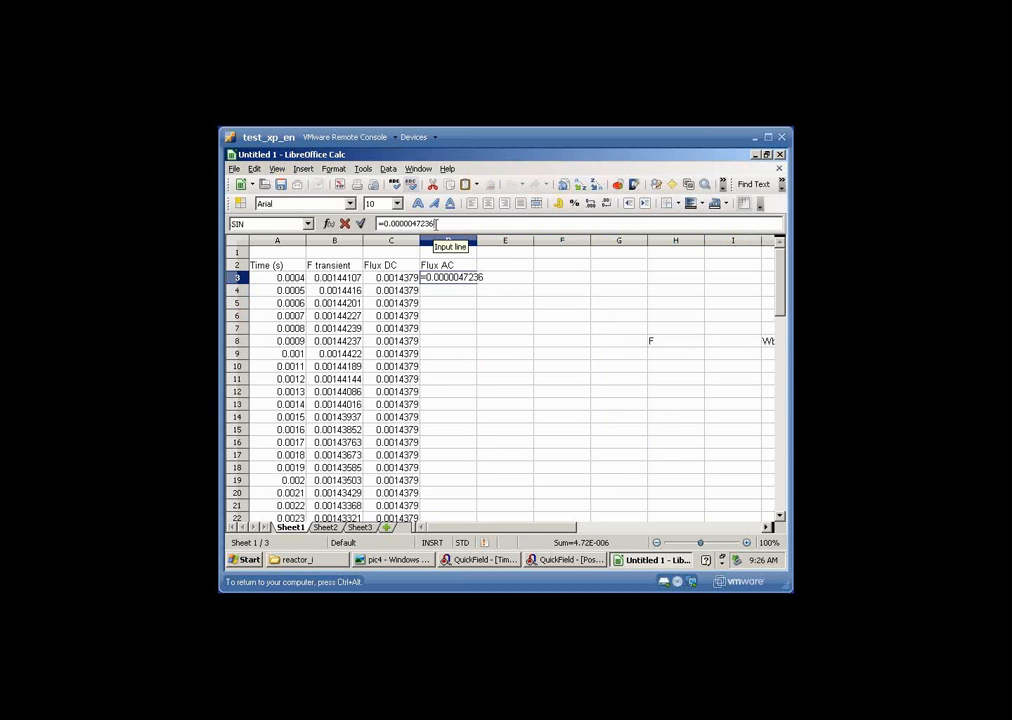
{"action": "key", "text": "End"}
{"action": "type", "text": "*SIN"}
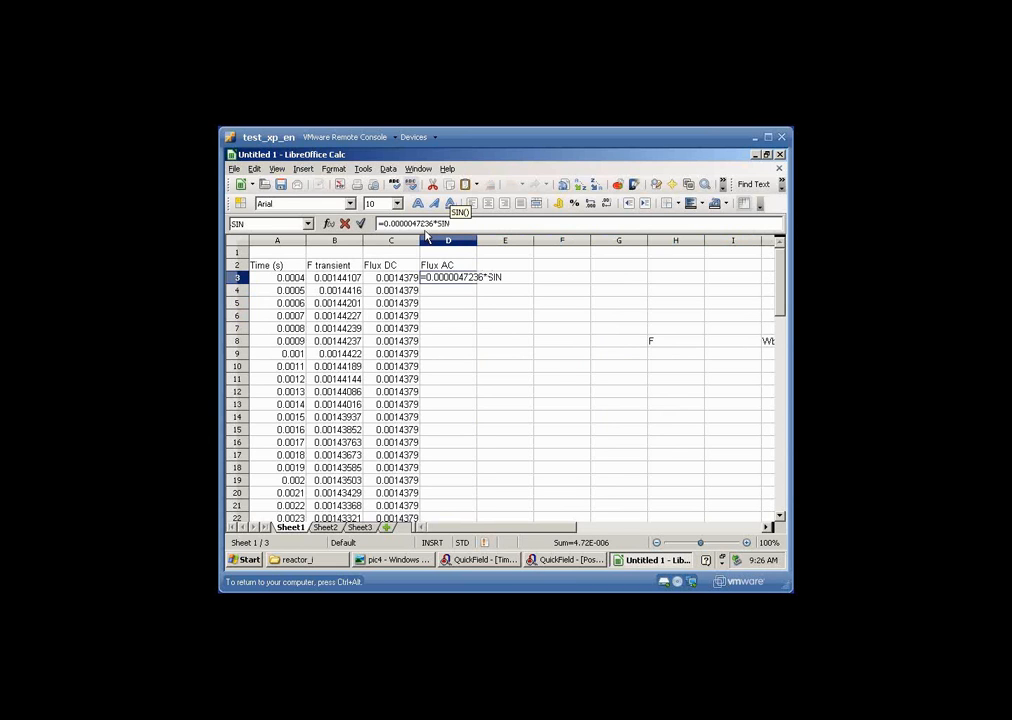
{"action": "key", "text": "Return"}
{"action": "type", "text": "2"}
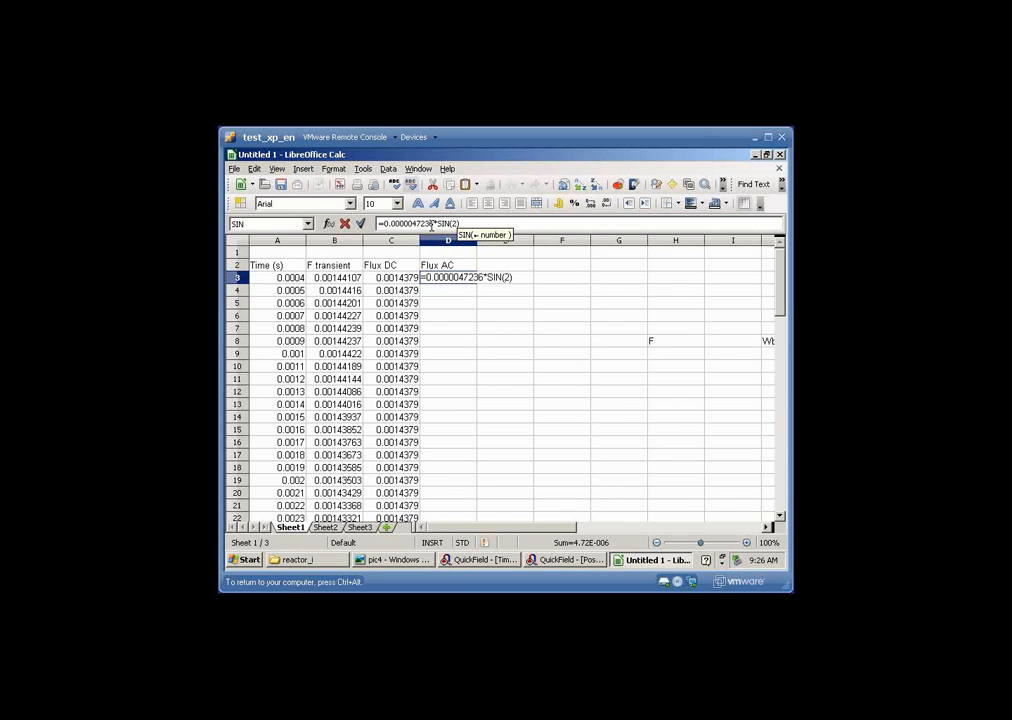
{"action": "type", "text": "*PI()*"}
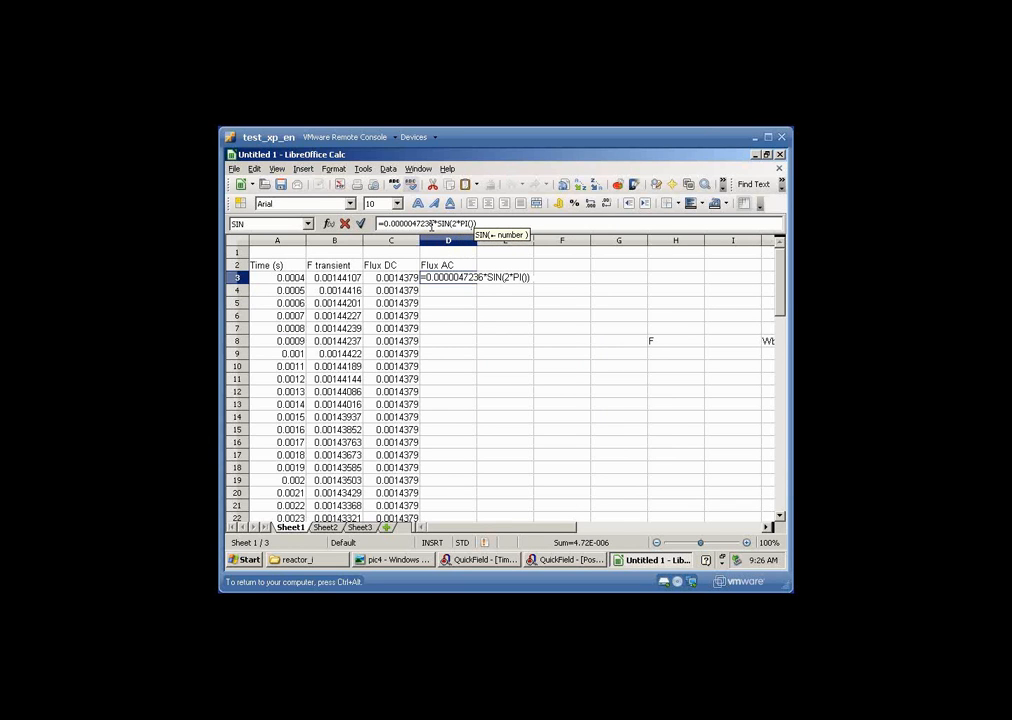
{"action": "type", "text": "300*"}
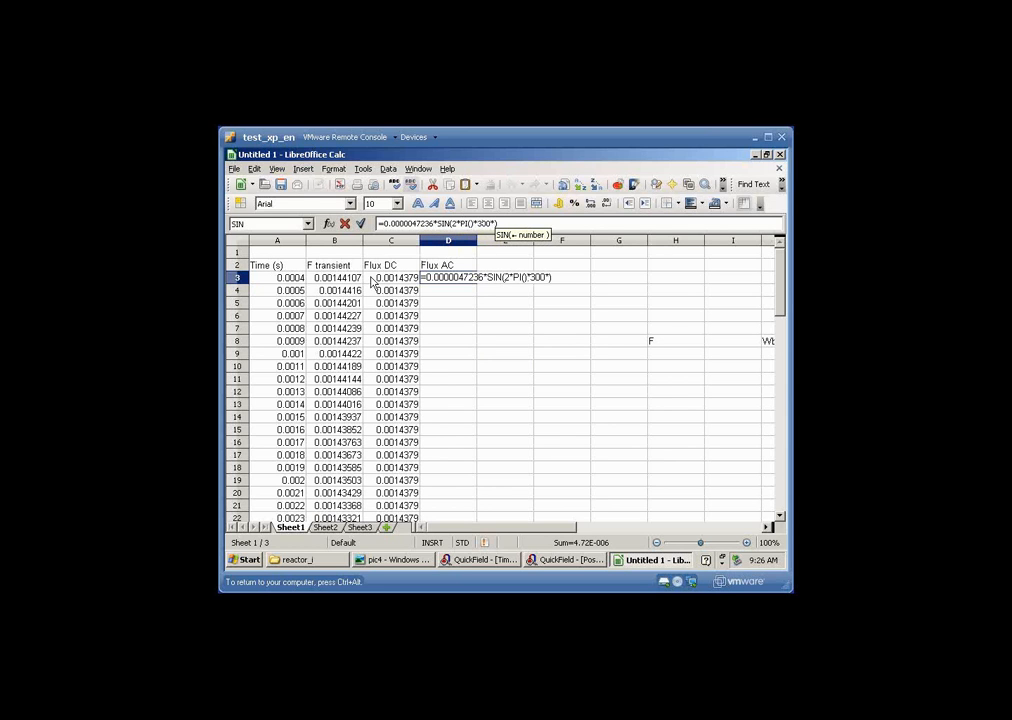
{"action": "left_click", "coordinate": [295, 280]}
{"action": "type", "text": ")"}
{"action": "key", "text": "Return"}
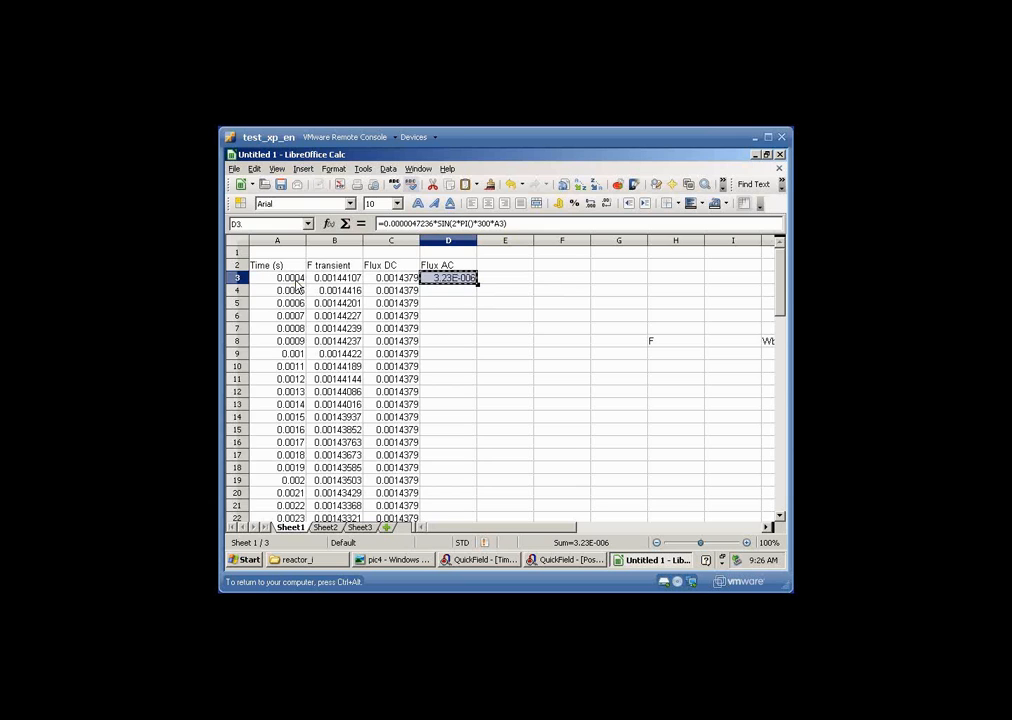
{"action": "left_click_drag", "start_coordinate": [295, 283], "coordinate": [450, 278]}
{"action": "key", "text": "shift+Up"}
{"action": "key", "text": "shift+Up"}
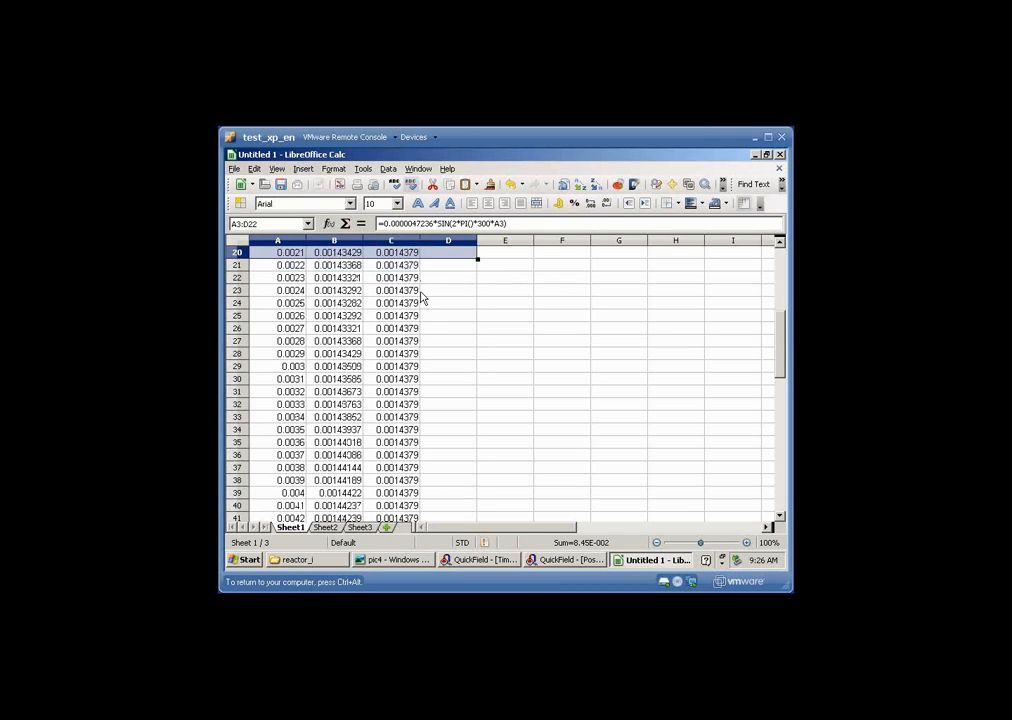
{"action": "key", "text": "ctrl+Up"}
{"action": "key", "text": "Down"}
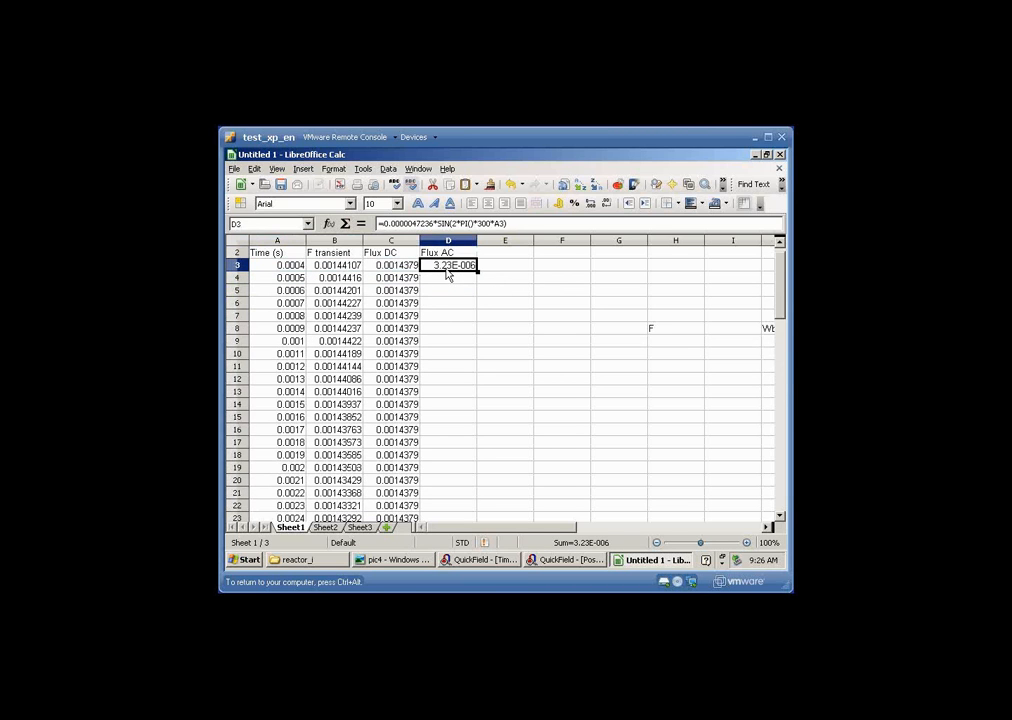
- Fill the copied AC flux formula into cells D3 to D59, overwriting the existing content
{"action": "key", "text": "shift+Page_Down"}
{"action": "key", "text": "shift+Page_Down"}
{"action": "key", "text": "shift+Page_Down"}
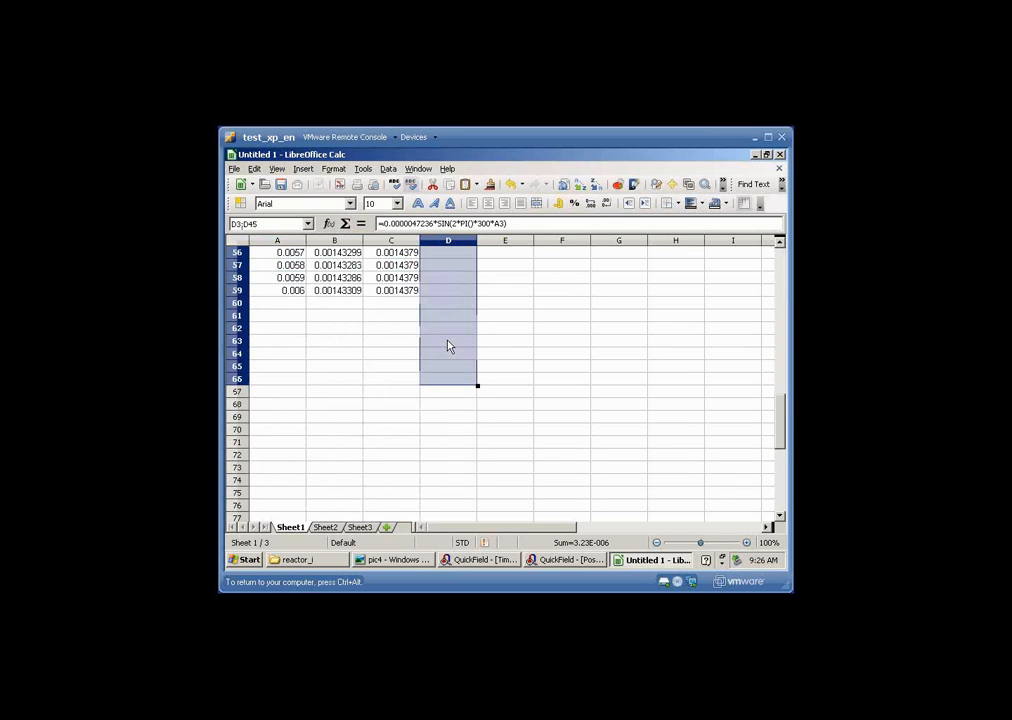
{"action": "key", "text": "shift+Up"}
{"action": "key", "text": "shift+Up"}
{"action": "key", "text": "shift+Up"}
{"action": "key", "text": "shift+Up"}
{"action": "key", "text": "shift+Up"}
{"action": "key", "text": "shift+Up"}
{"action": "key", "text": "shift+Up"}
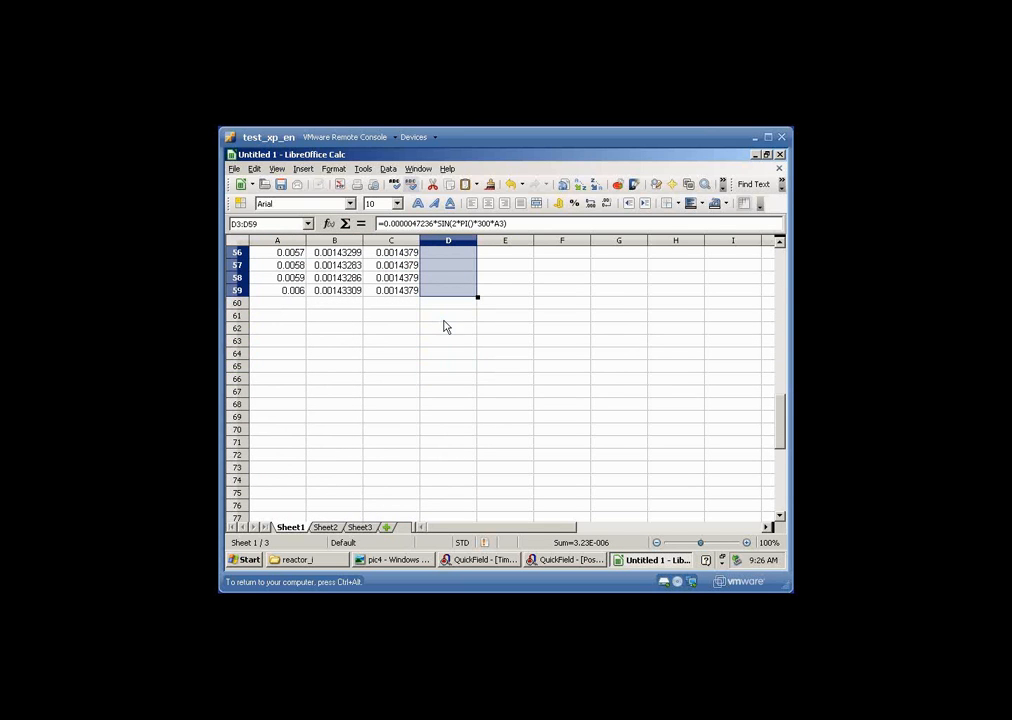
{"action": "key", "text": "ctrl+v"}
{"action": "left_click", "coordinate": [451, 380]}
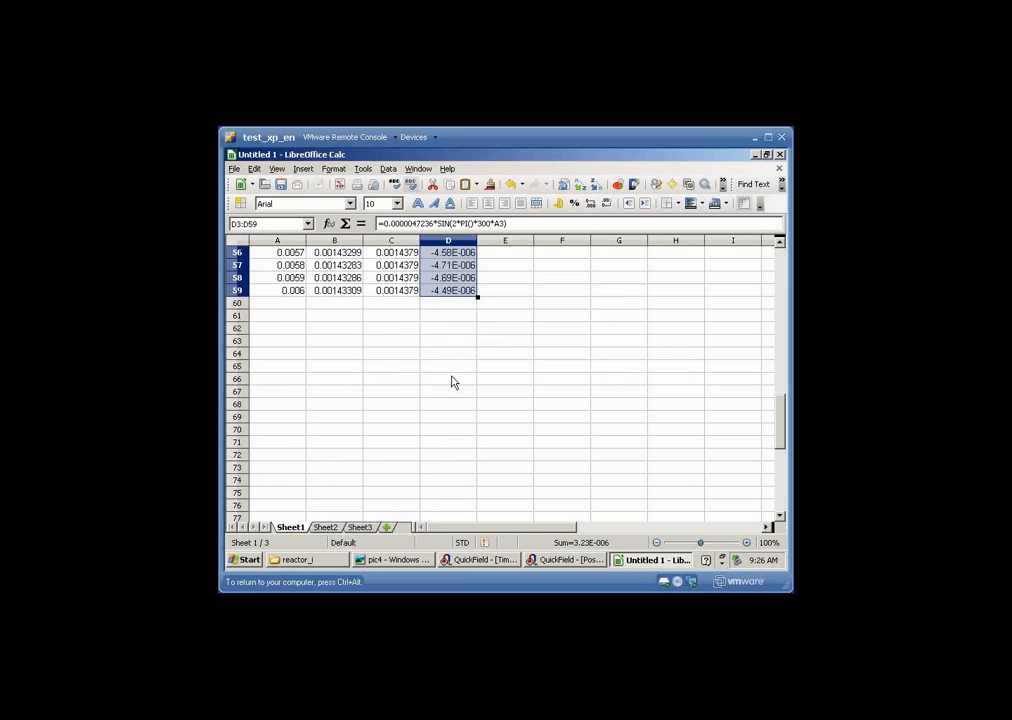
- Enter the formula =C3+D3 in cell E3 to sum the DC and AC flux
{"action": "key", "text": "ctrl+Up"}
{"action": "key", "text": "ctrl+Up"}
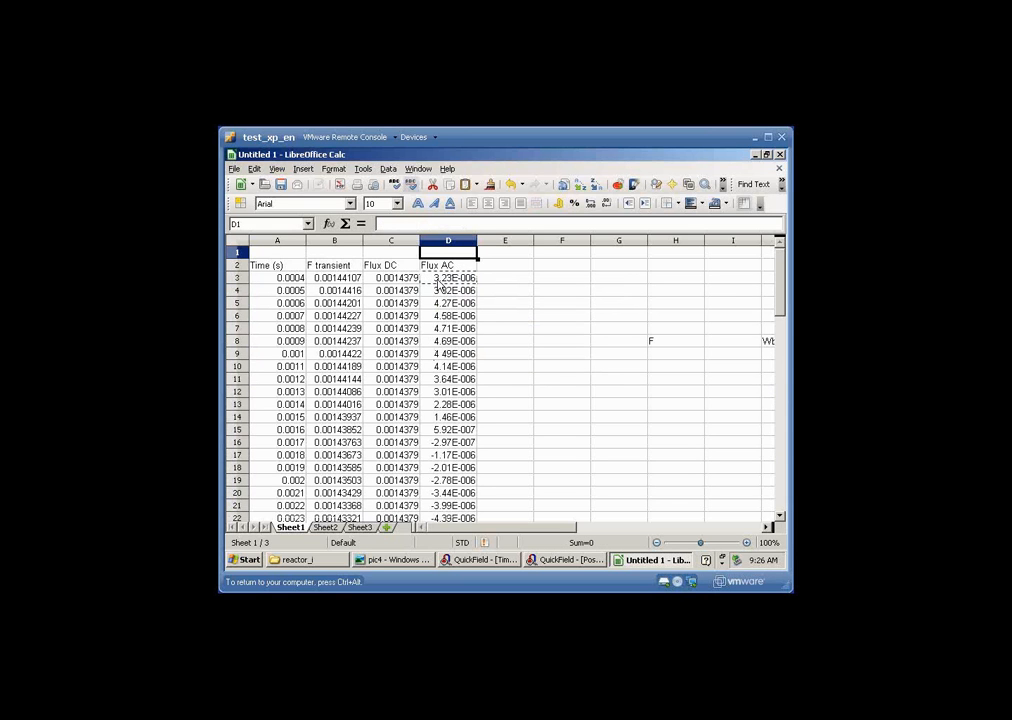
{"action": "left_click", "coordinate": [492, 279]}
{"action": "type", "text": "="}
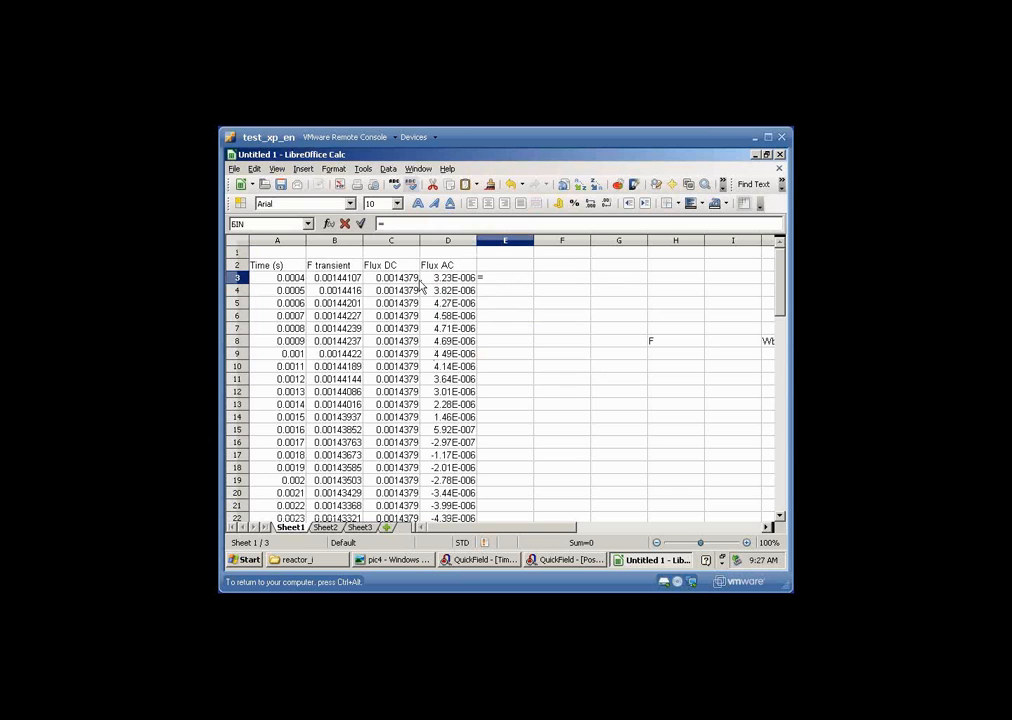
{"action": "left_click", "coordinate": [405, 280]}
{"action": "type", "text": "+"}
{"action": "left_click", "coordinate": [432, 281]}
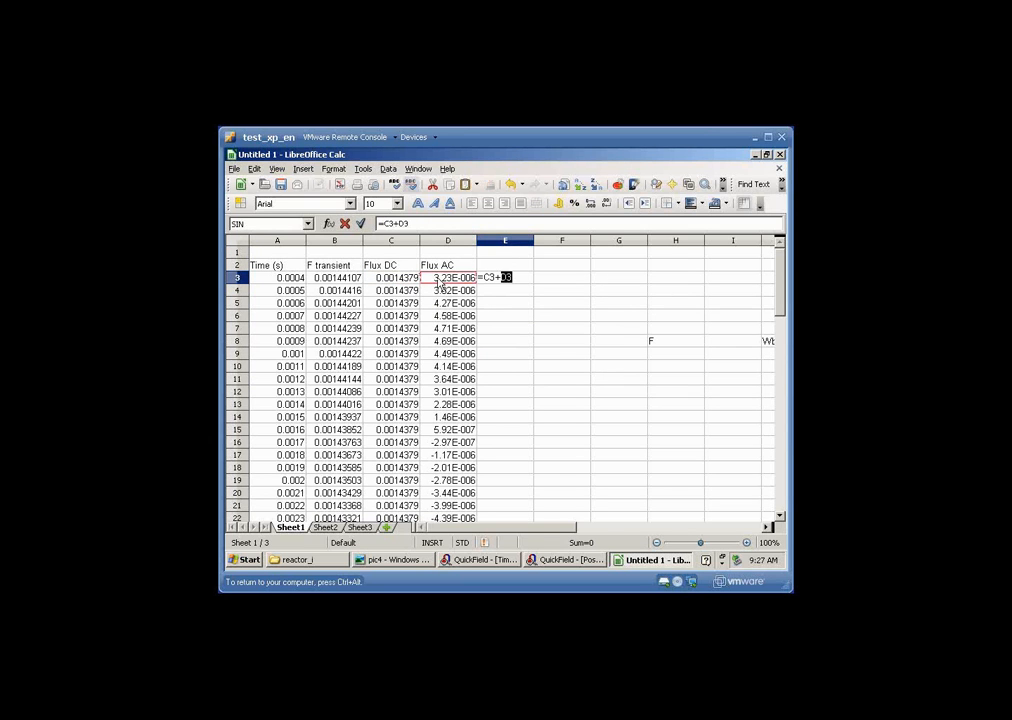
{"action": "key", "text": "Return"}
- Copy the sum formula from E3 and paste it over the range E3 to E59, overwriting the existing content
{"action": "key", "text": "Up"}
{"action": "left_click_drag", "start_coordinate": [505, 279], "coordinate": [489, 378]}
{"action": "key", "text": "shift+Up"}
{"action": "key", "text": "shift+Up"}
{"action": "key", "text": "shift+Up"}
{"action": "key", "text": "shift+Up"}
{"action": "key", "text": "shift+Up"}
{"action": "key", "text": "shift+Up"}
{"action": "key", "text": "shift+Up"}
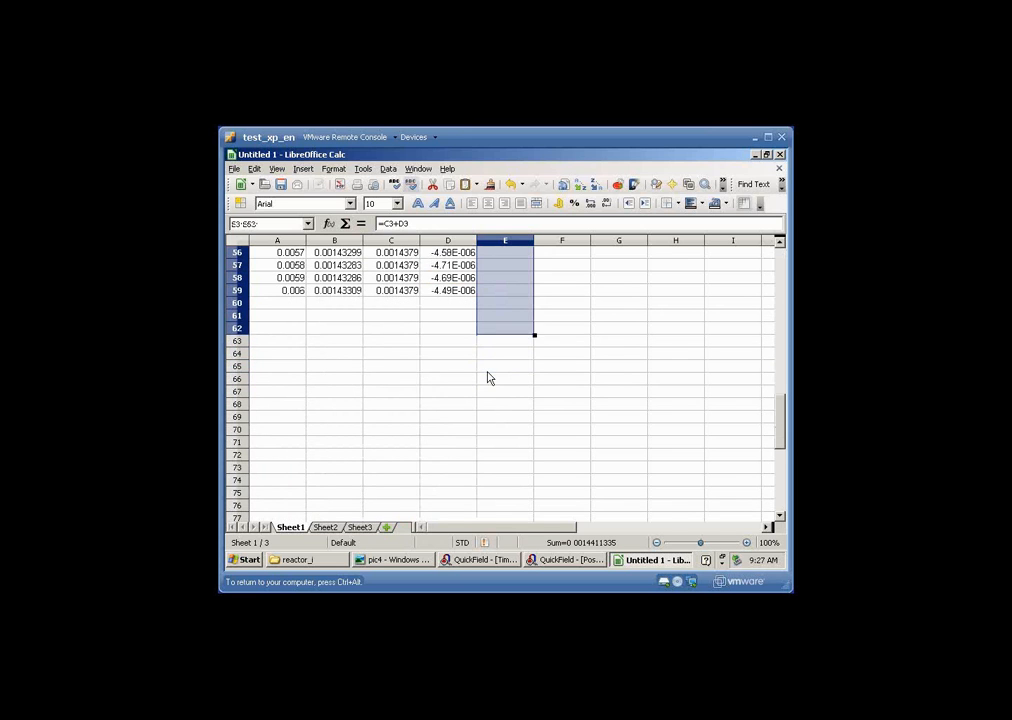
{"action": "key", "text": "ctrl+v"}
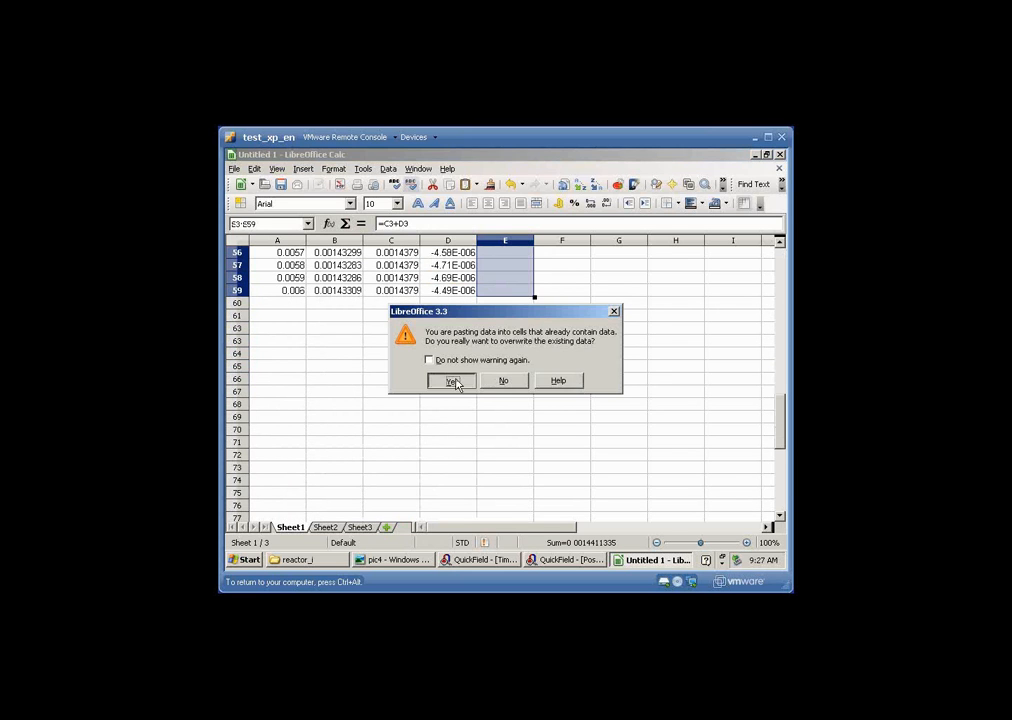
{"action": "left_click", "coordinate": [451, 380]}
- Label the summed flux column in cell E2 as "DC + AC"
{"action": "key", "text": "ctrl+Up"}
{"action": "key", "text": "ctrl+Up"}
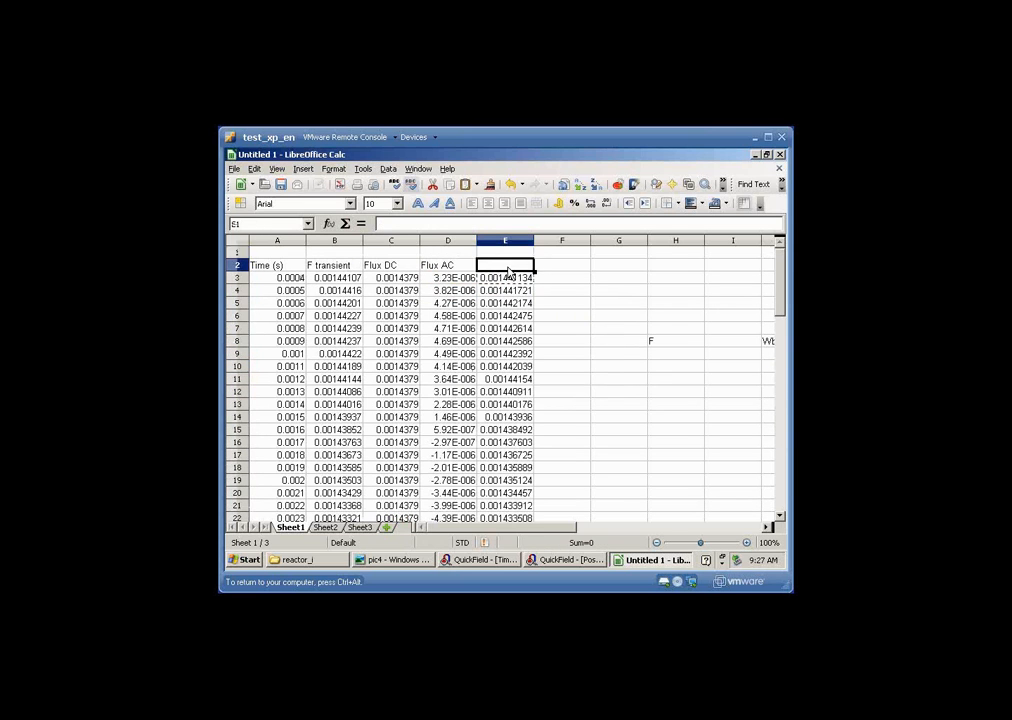
{"action": "left_click", "coordinate": [506, 267]}
{"action": "type", "text": "DC +"}
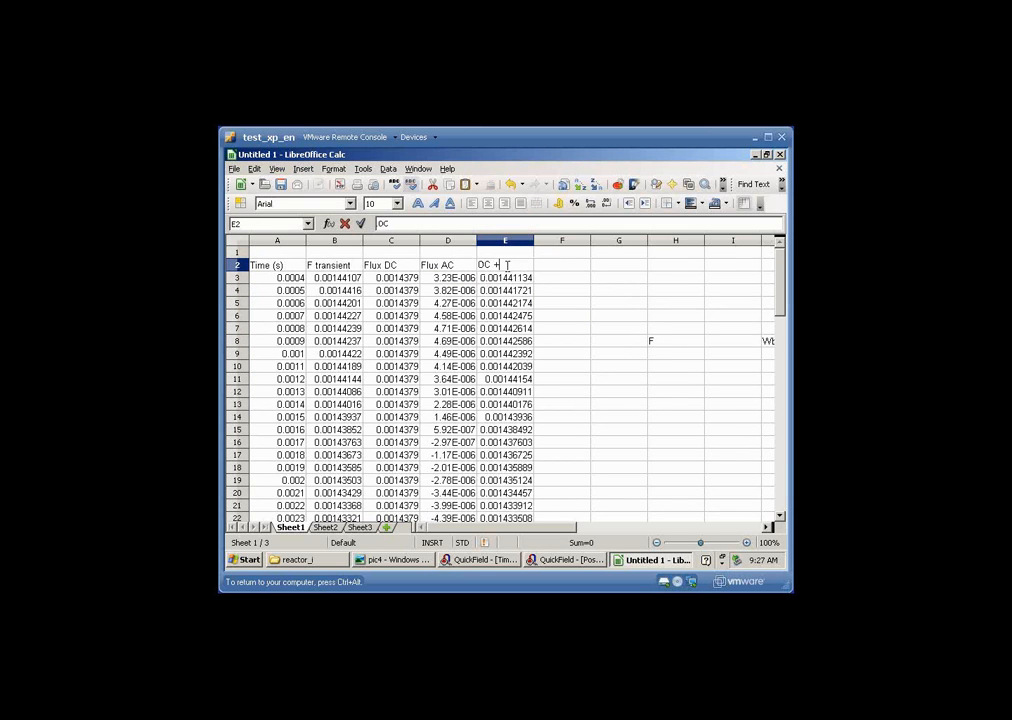
{"action": "type", "text": " AC"}
{"action": "key", "text": "Return"}
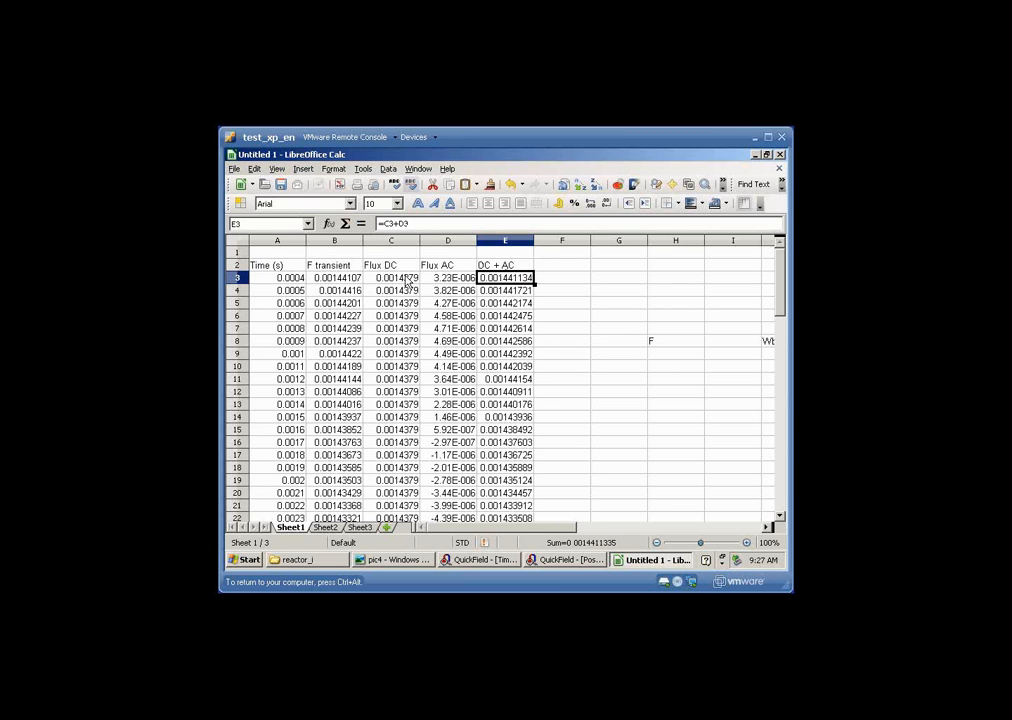
- Select the table A2:E59 and start a chart from it, choosing the XY (Scatter) type with lines only
{"action": "left_click", "coordinate": [283, 265]}
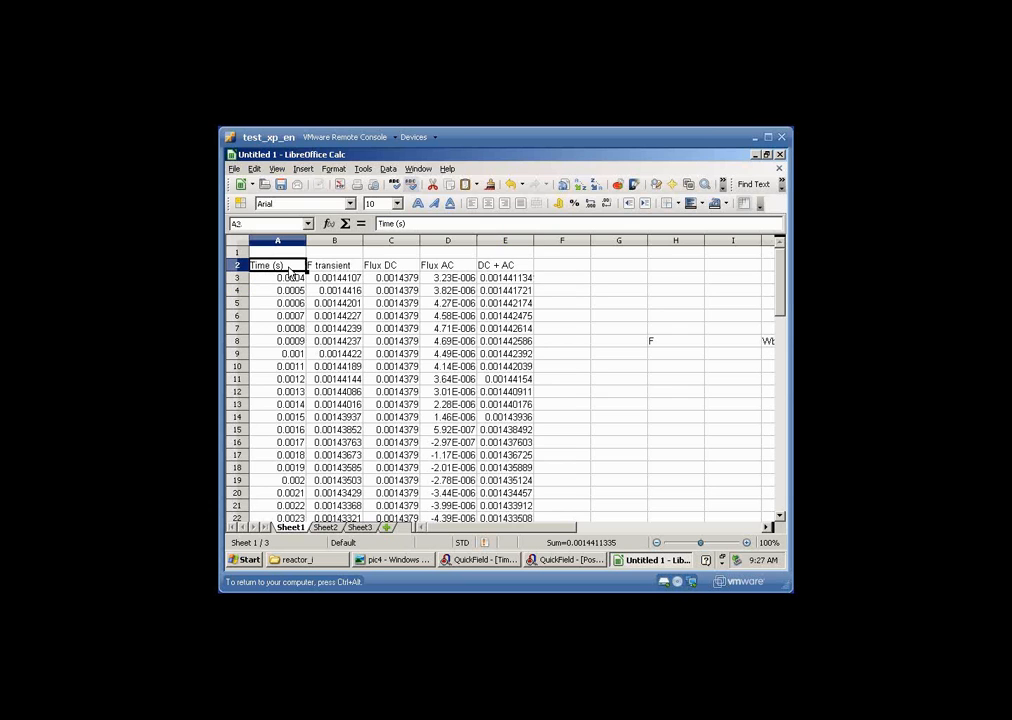
{"action": "left_click", "coordinate": [505, 270], "text": "shift"}
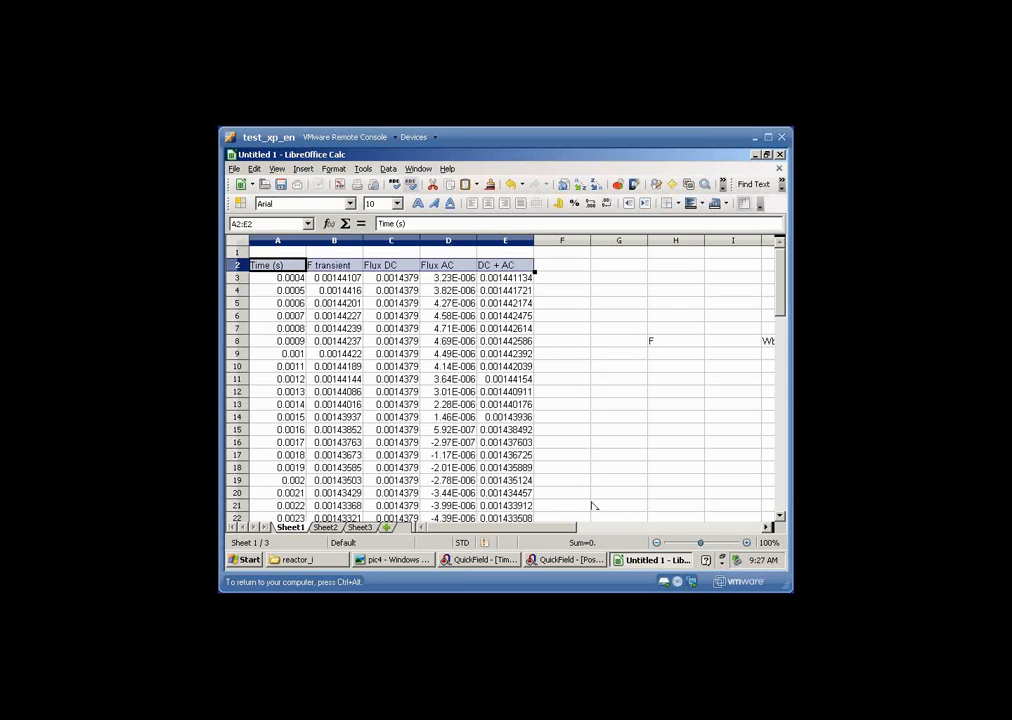
{"action": "left_click", "coordinate": [779, 500]}
{"action": "left_click", "coordinate": [779, 500]}
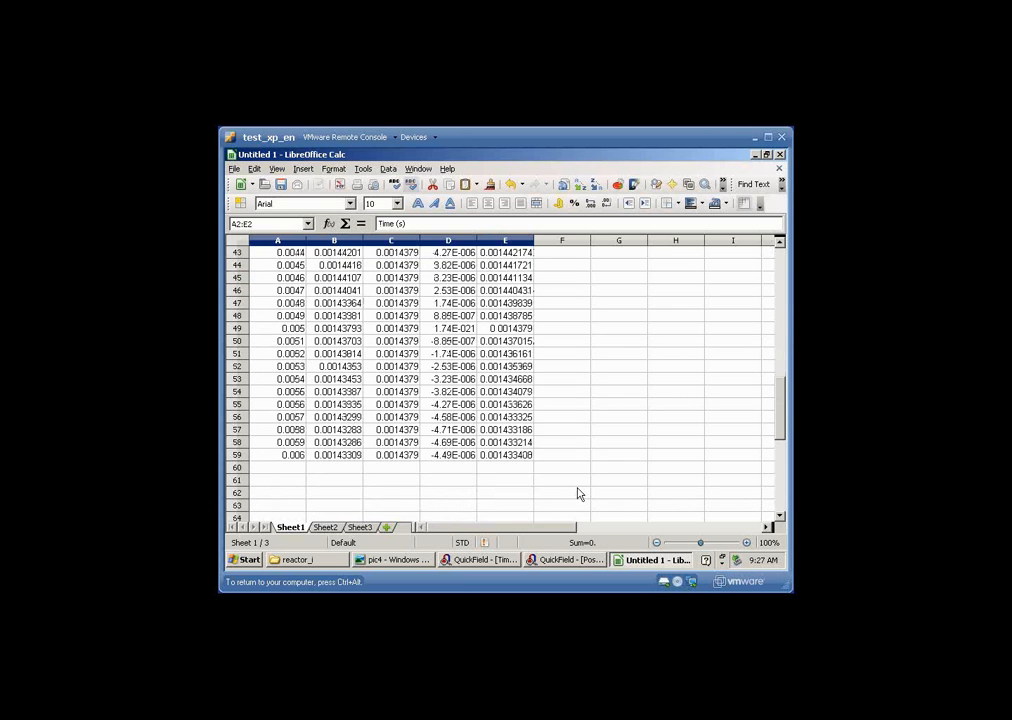
{"action": "left_click", "coordinate": [516, 457], "text": "shift"}
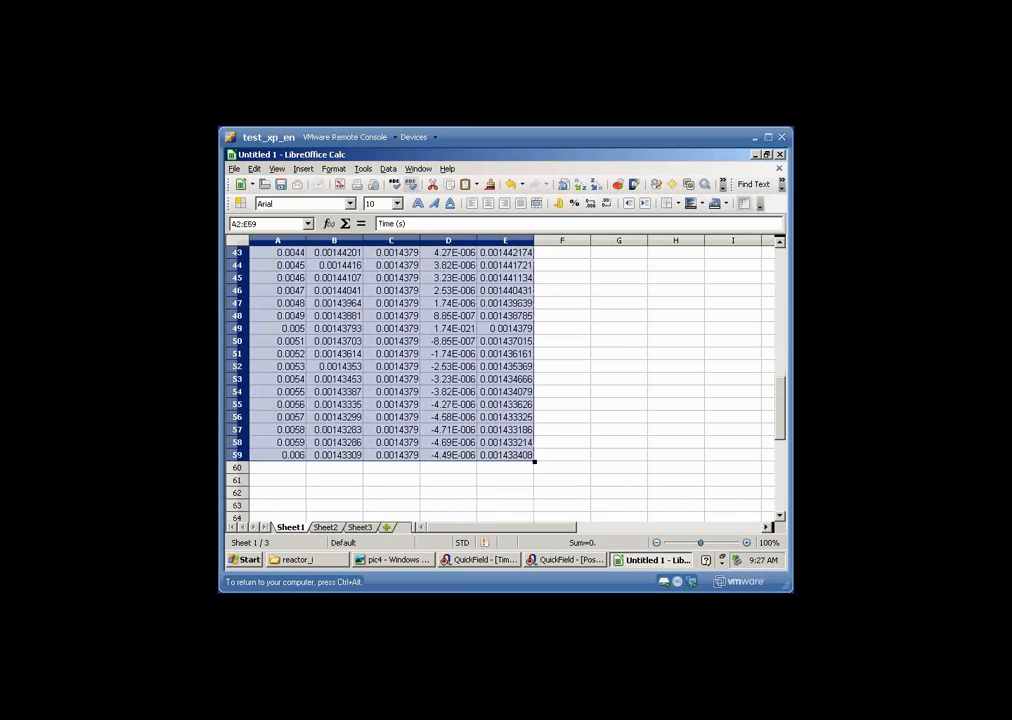
{"action": "left_click", "coordinate": [616, 190]}
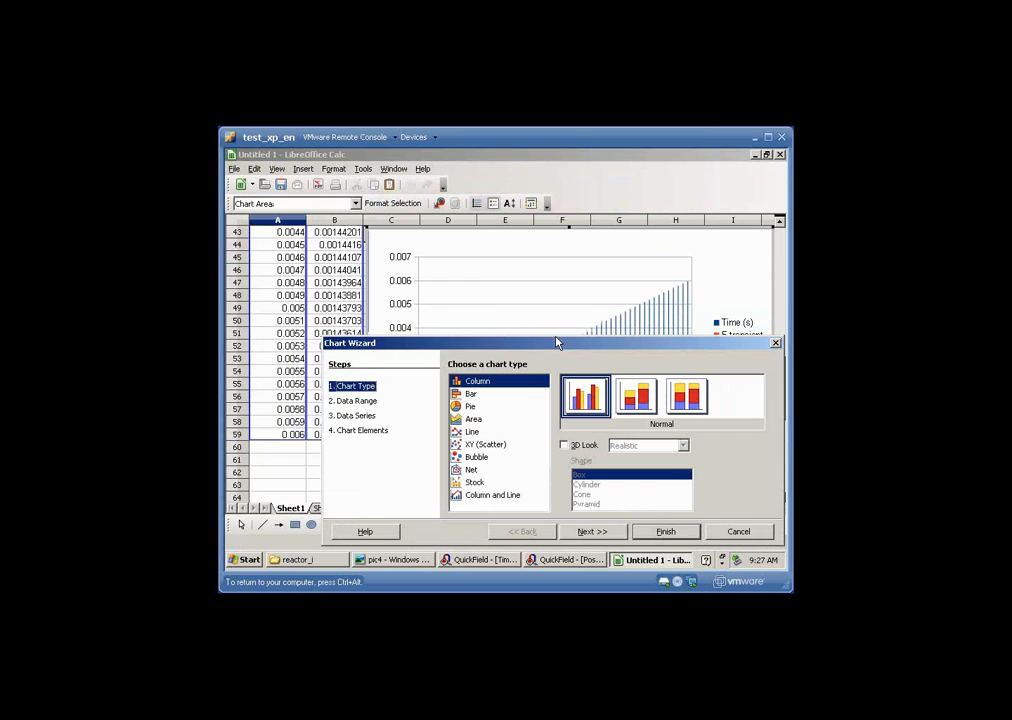
{"action": "left_click_drag", "start_coordinate": [549, 345], "coordinate": [543, 269]}
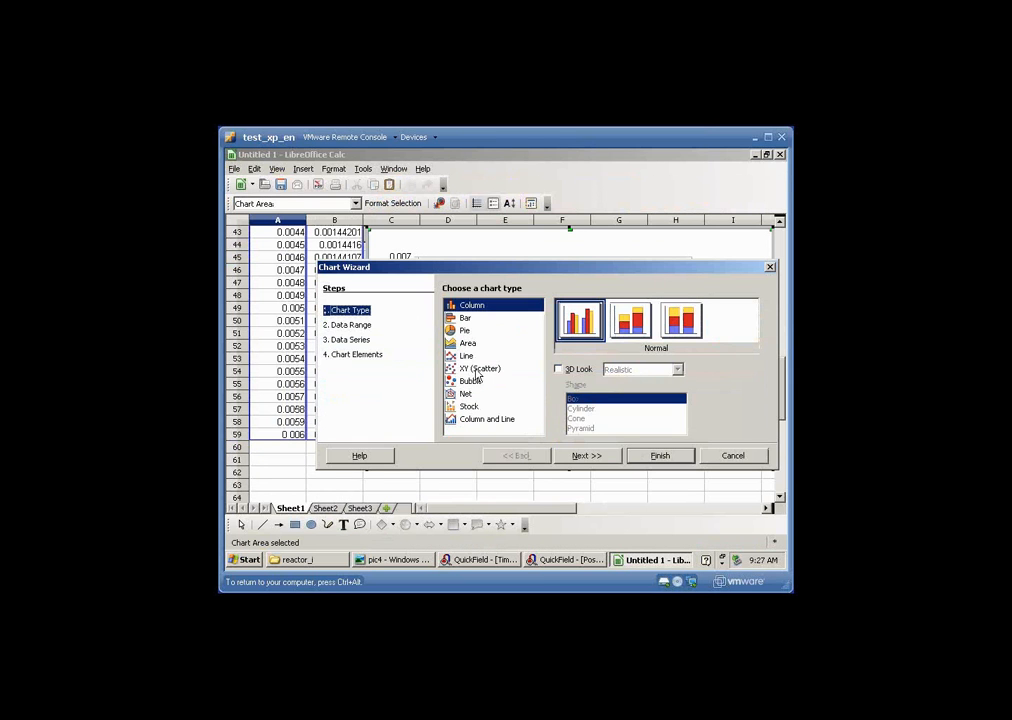
{"action": "left_click", "coordinate": [480, 368]}
{"action": "left_click", "coordinate": [681, 320]}
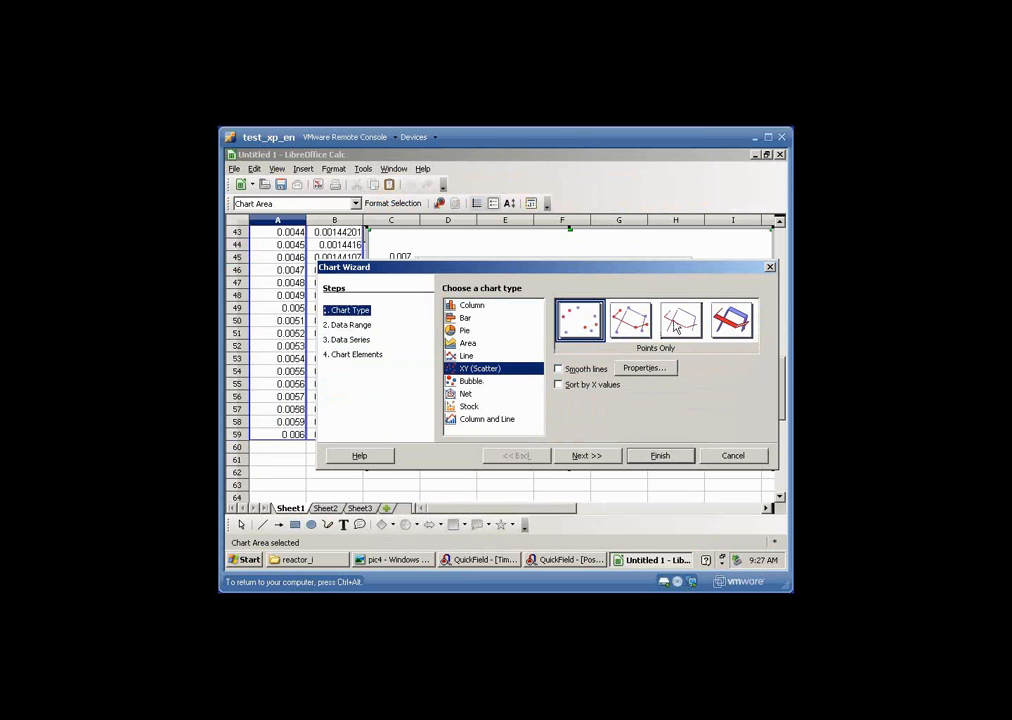
- Remove the Flux DC and Flux AC data series from the chart and finish creating it
{"action": "left_click", "coordinate": [586, 457]}
{"action": "left_click", "coordinate": [586, 457]}
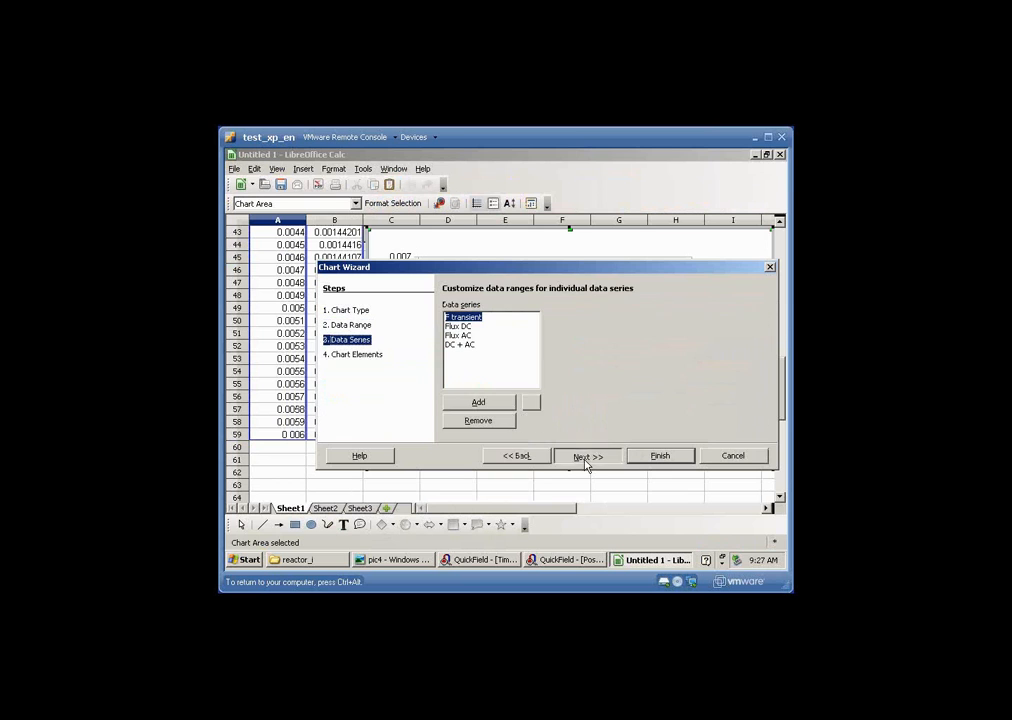
{"action": "left_click", "coordinate": [463, 326]}
{"action": "left_click", "coordinate": [478, 420]}
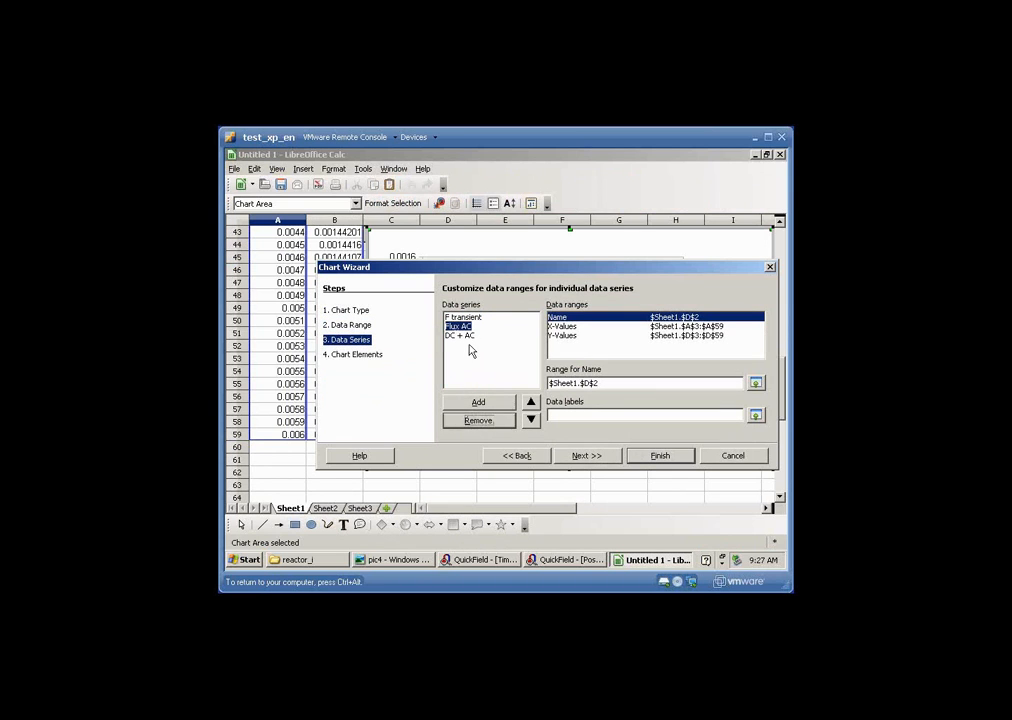
{"action": "left_click", "coordinate": [478, 420]}
{"action": "left_click", "coordinate": [658, 455]}
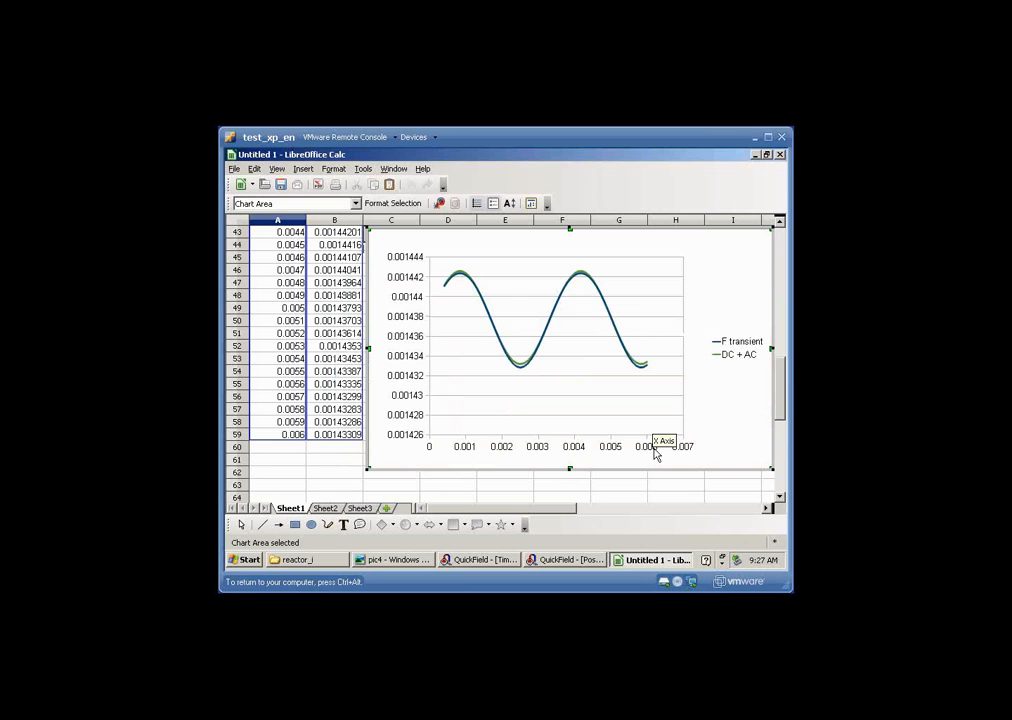
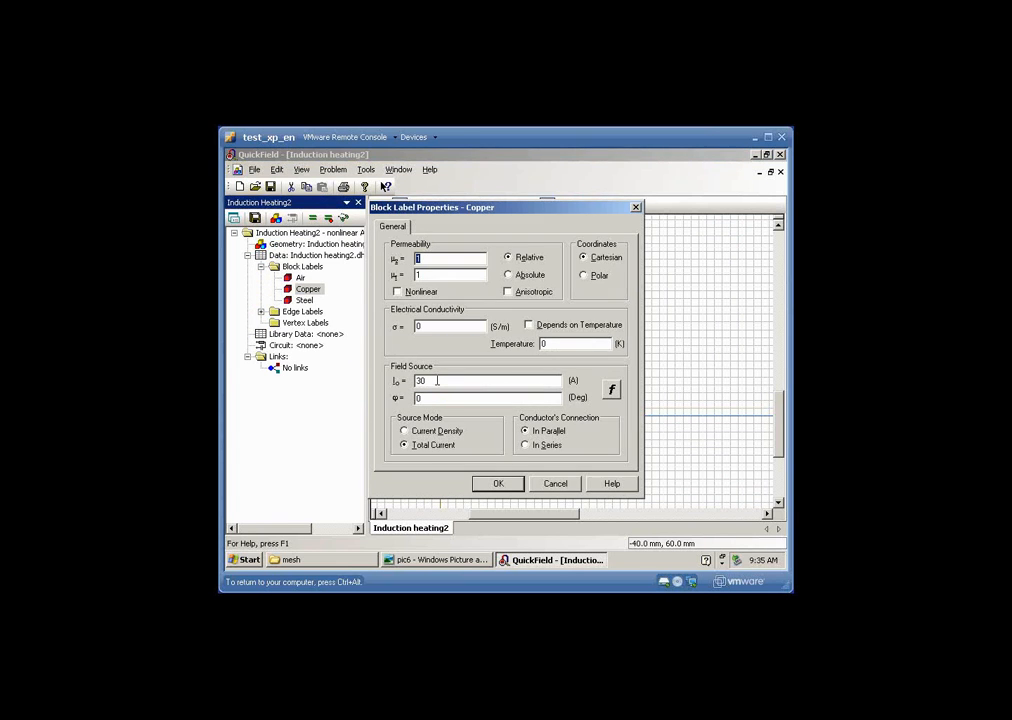
- Close the Copper block's properties and examine the Steel block label's permeability, conductivity and field source settings
{"action": "left_click", "coordinate": [498, 483]}
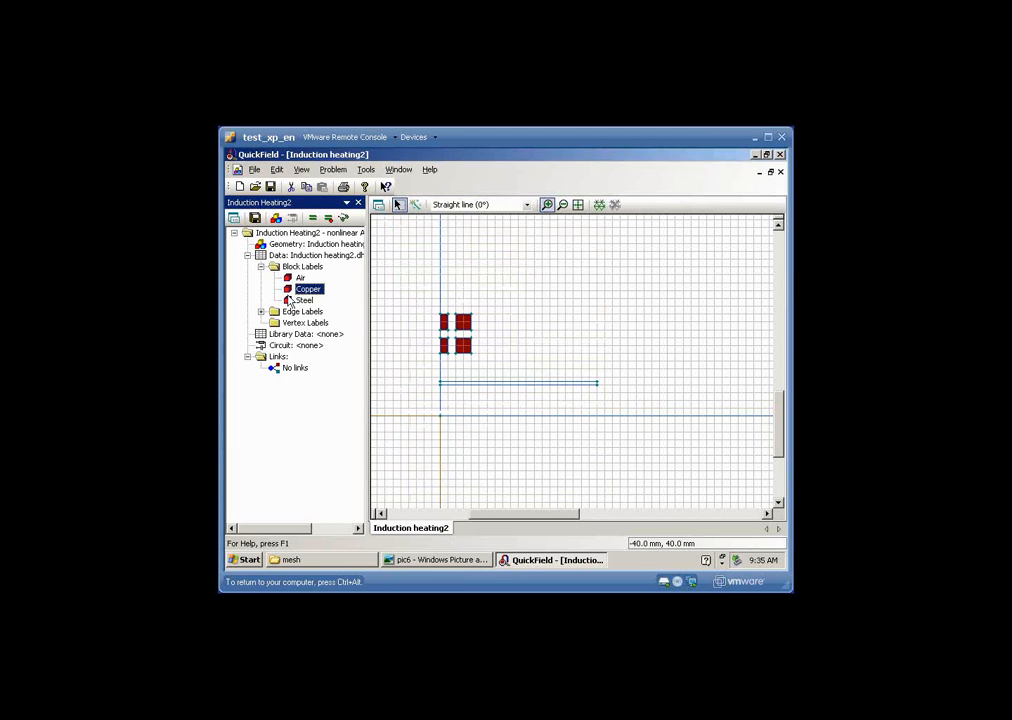
{"action": "key", "text": "Down"}
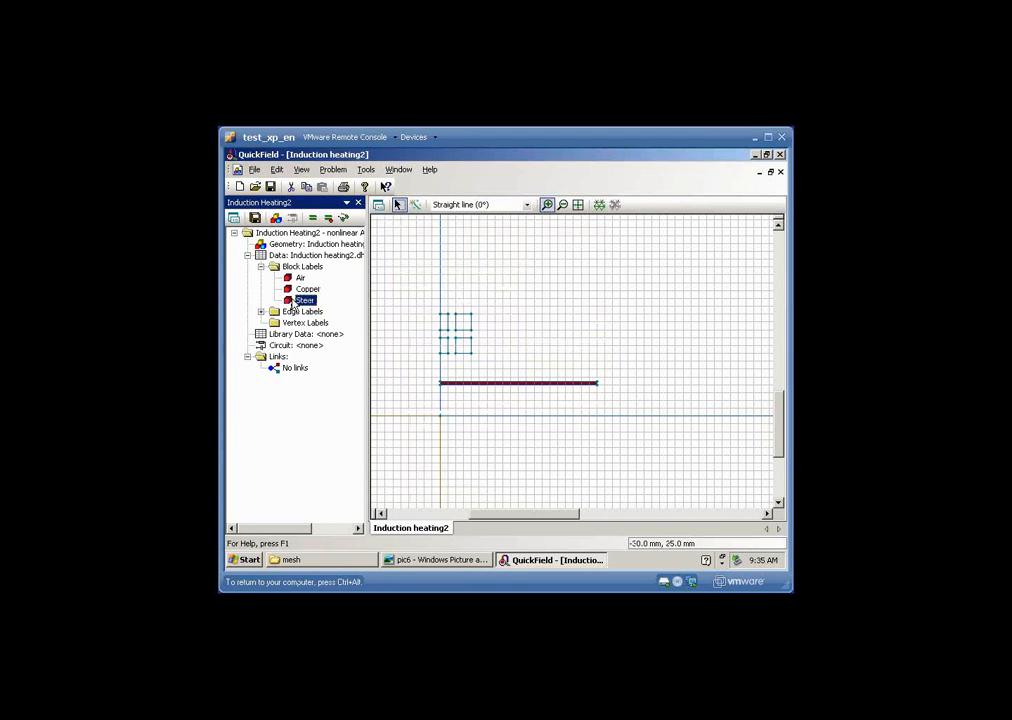
{"action": "double_click", "coordinate": [300, 300]}
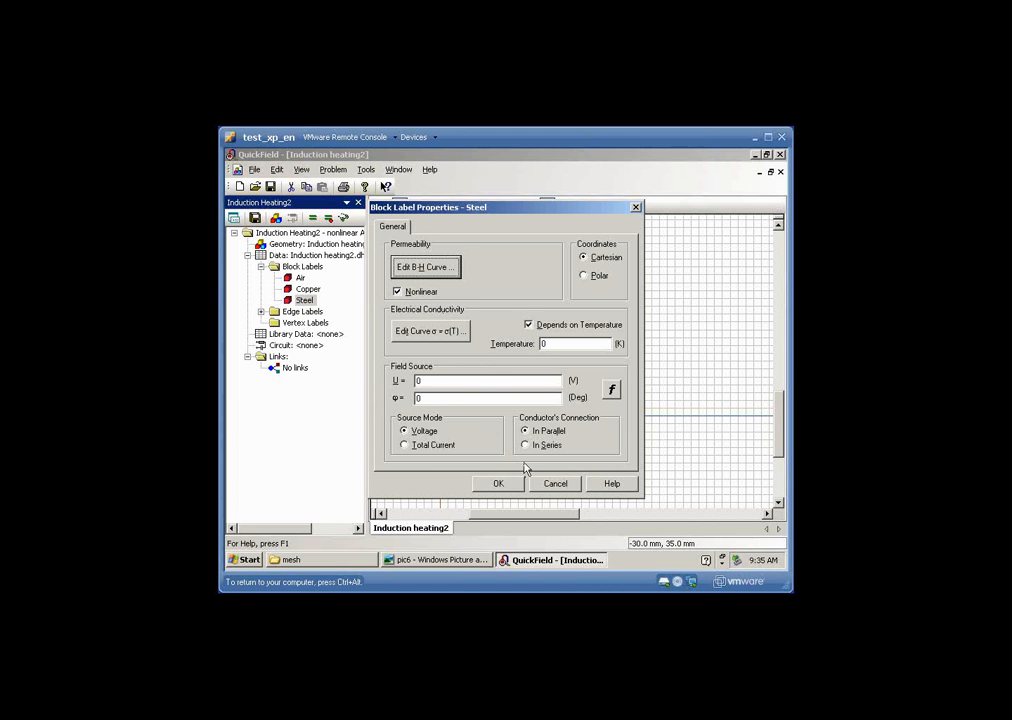
{"action": "left_click", "coordinate": [553, 484]}
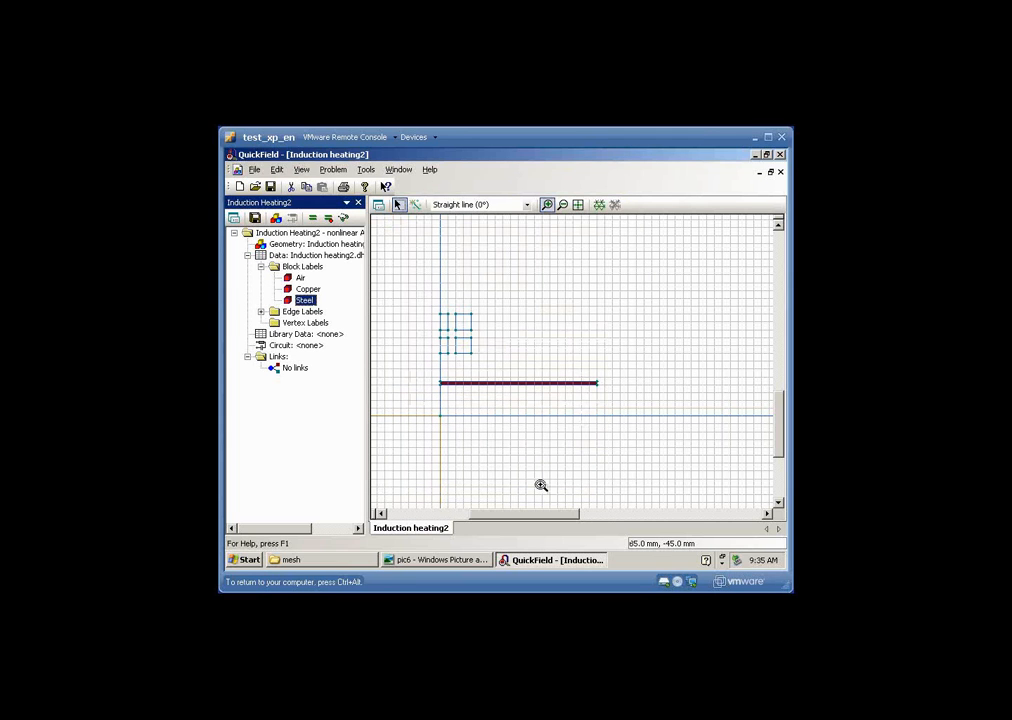
- Clear the selection in the Induction heating2 geometry and build the mesh
{"action": "left_click", "coordinate": [397, 204]}
{"action": "left_click", "coordinate": [407, 267]}
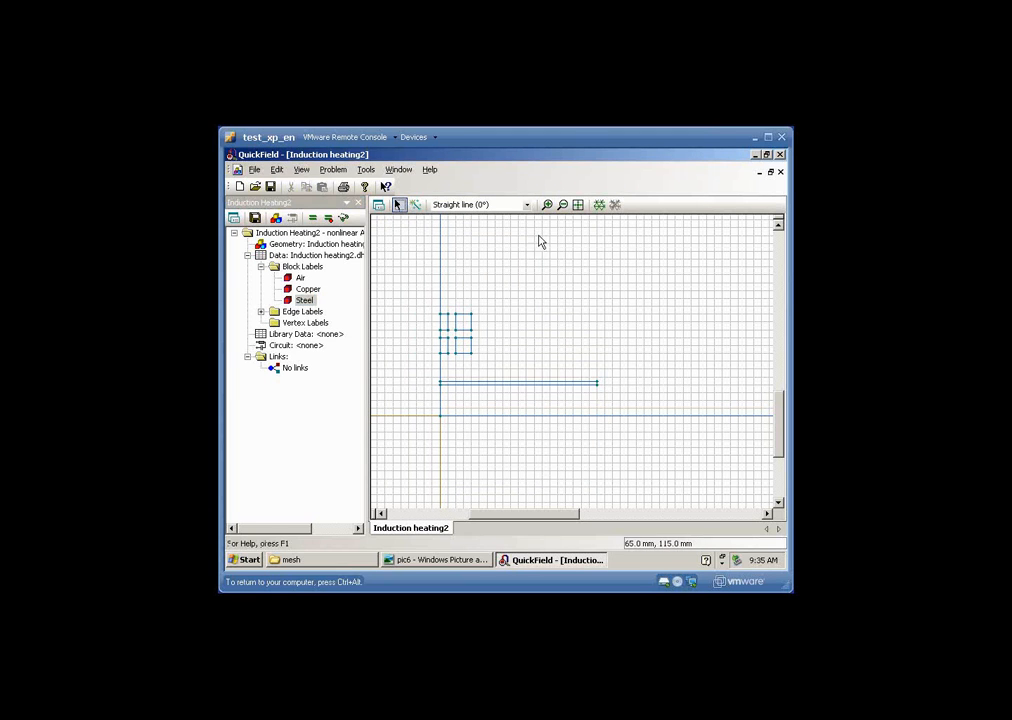
{"action": "left_click", "coordinate": [599, 205]}
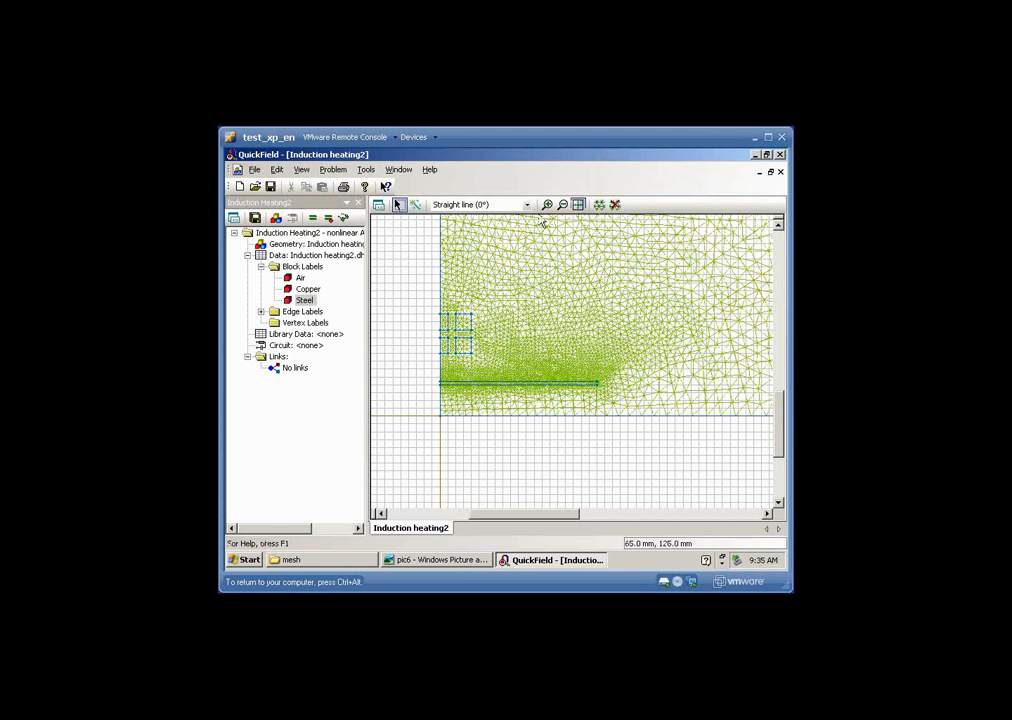
- Solve the Induction Heating2 problem and open its results
{"action": "left_click", "coordinate": [328, 219]}
{"action": "left_click", "coordinate": [477, 384]}
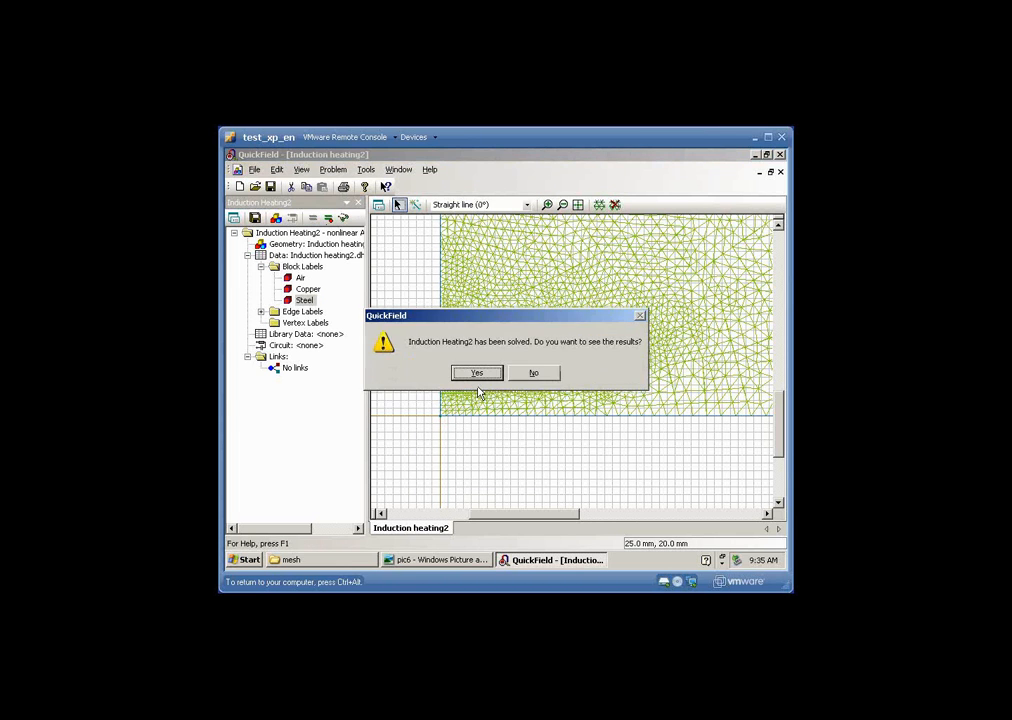
{"action": "left_click", "coordinate": [479, 375]}
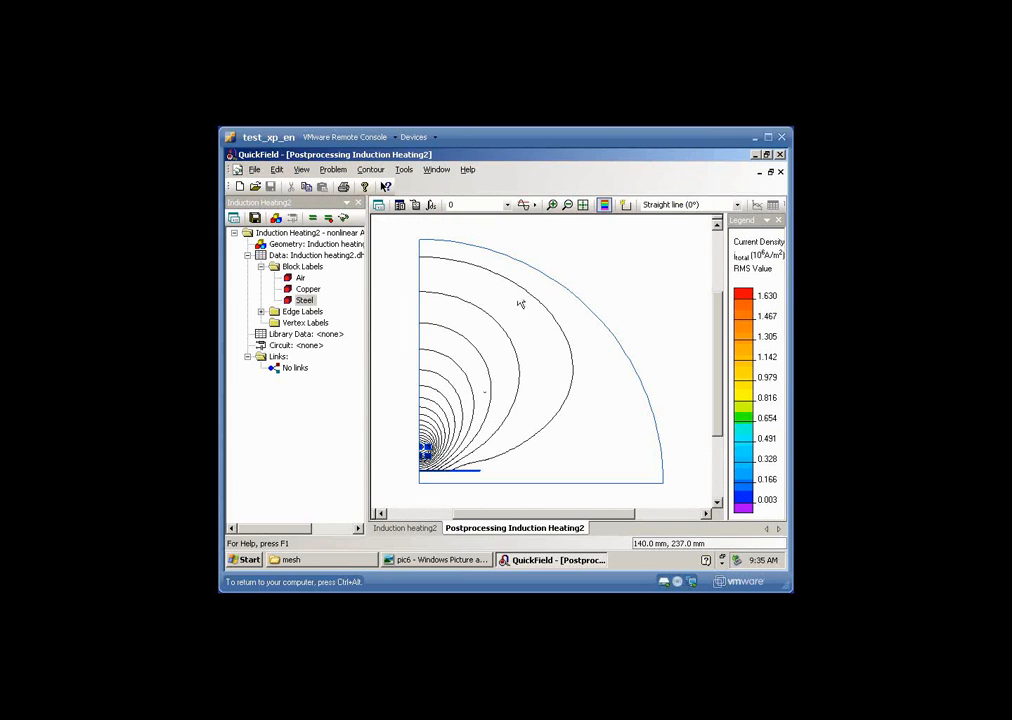
- Zoom in closely on the steel strip near the vertical axis to examine its current density distribution
{"action": "left_click", "coordinate": [552, 205]}
{"action": "left_click_drag", "start_coordinate": [410, 436], "coordinate": [467, 478]}
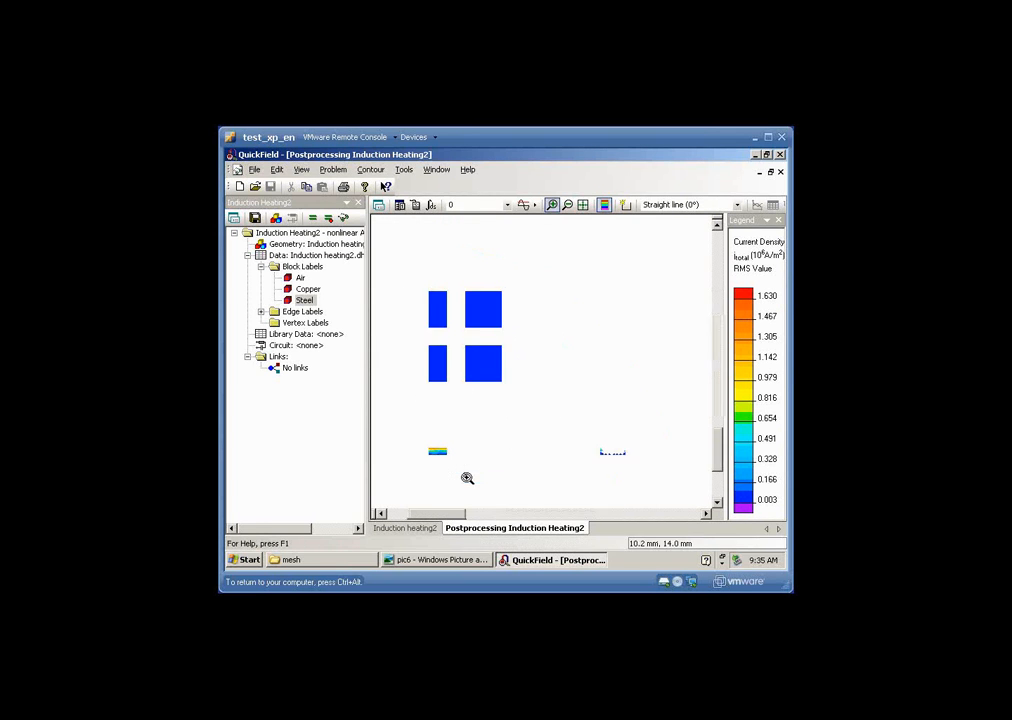
{"action": "left_click_drag", "start_coordinate": [424, 443], "coordinate": [479, 465]}
{"action": "left_click_drag", "start_coordinate": [468, 324], "coordinate": [553, 384]}
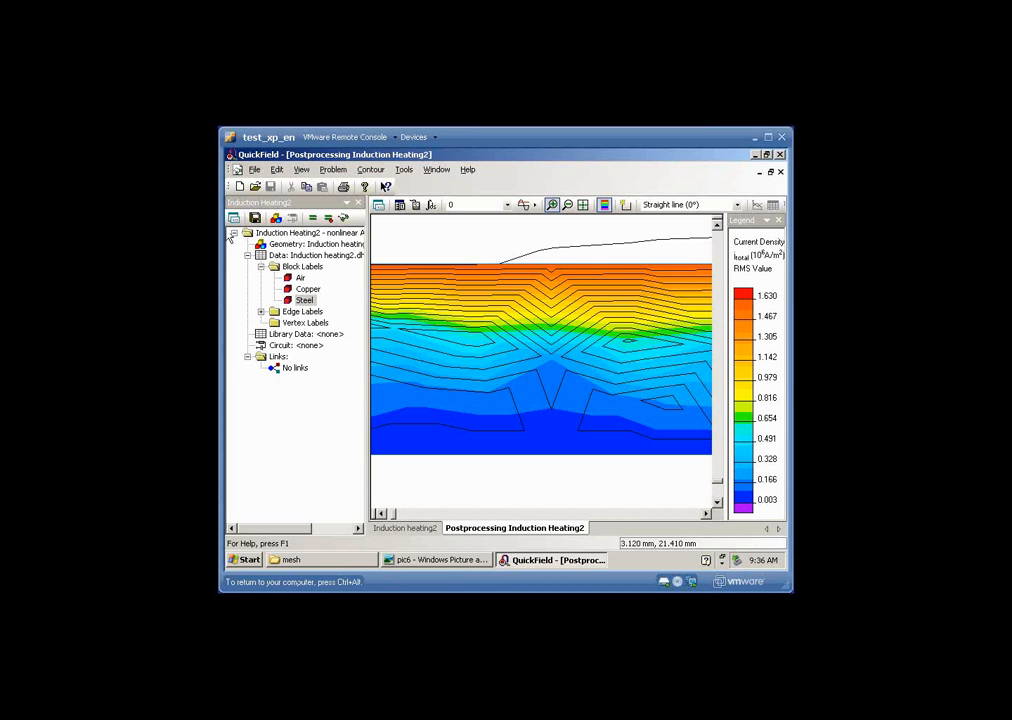
- Return to the Induction heating2 geometry model and fit the whole meshed quarter circle in view
{"action": "double_click", "coordinate": [270, 245]}
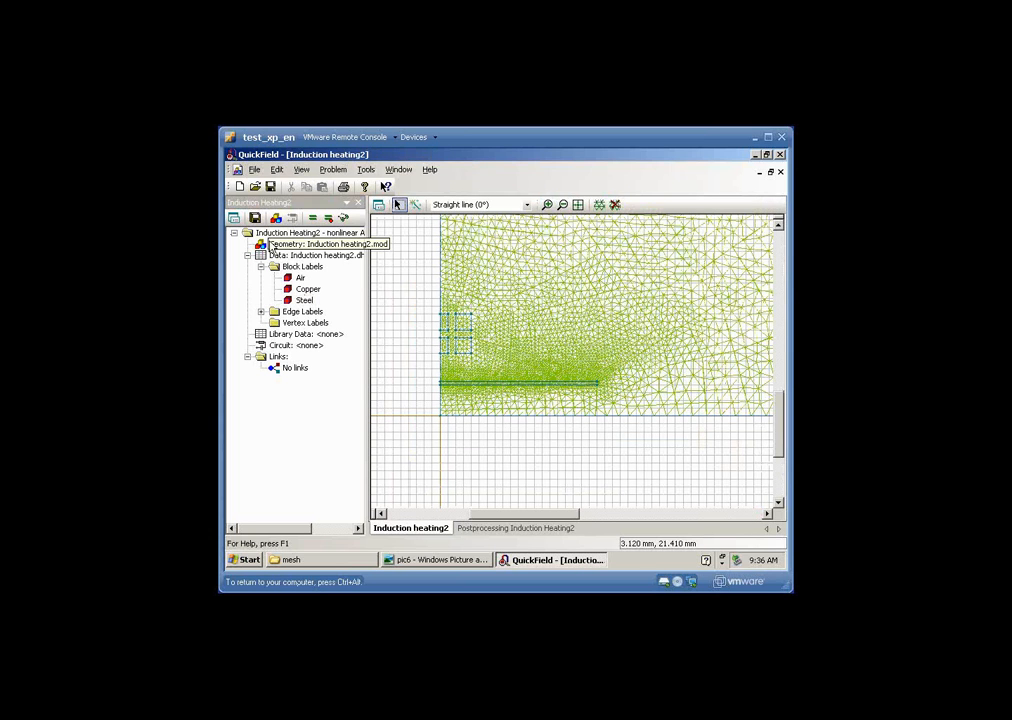
{"action": "left_click", "coordinate": [562, 206]}
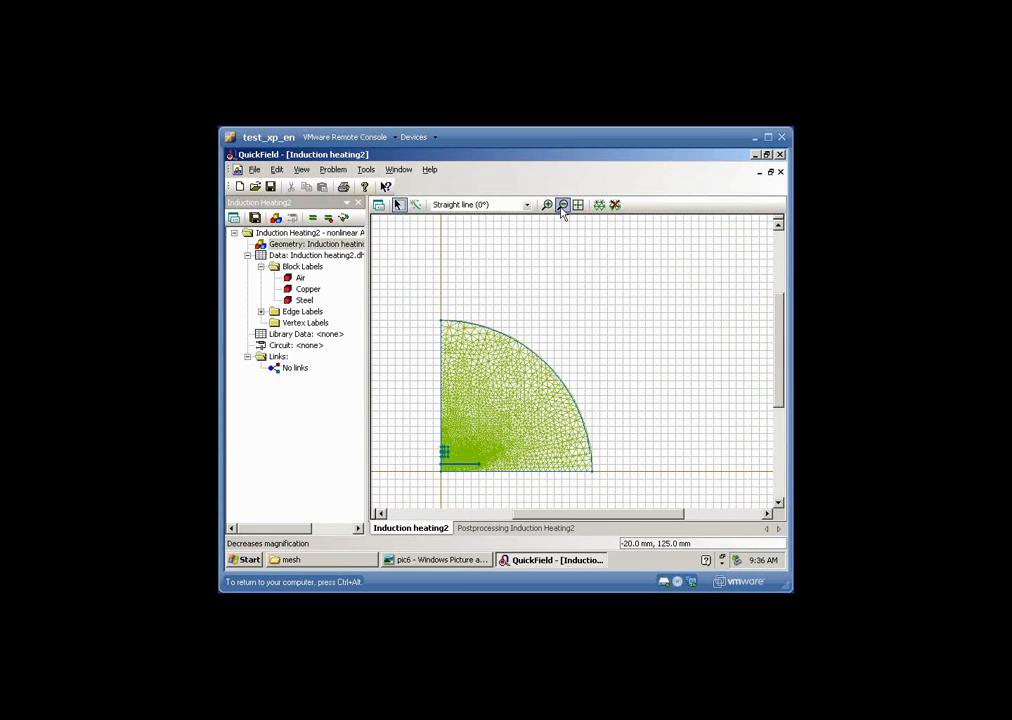
{"action": "left_click", "coordinate": [577, 206]}
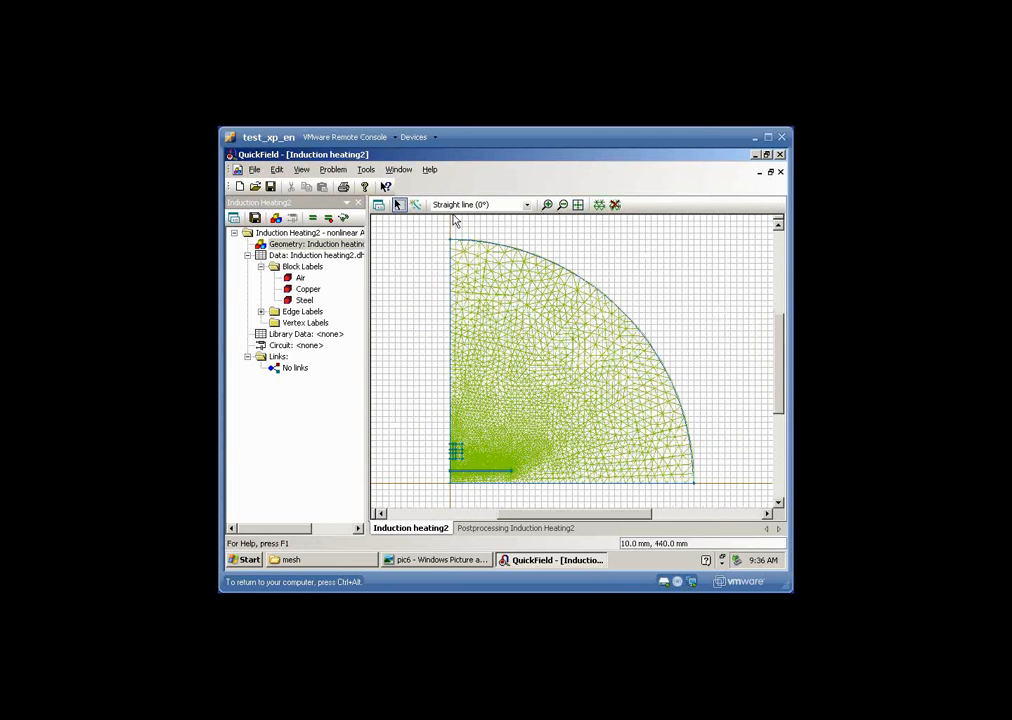
- Set a manual mesh spacing of 10 for all blocks of the quarter-circle model
{"action": "left_click_drag", "start_coordinate": [410, 227], "coordinate": [718, 492]}
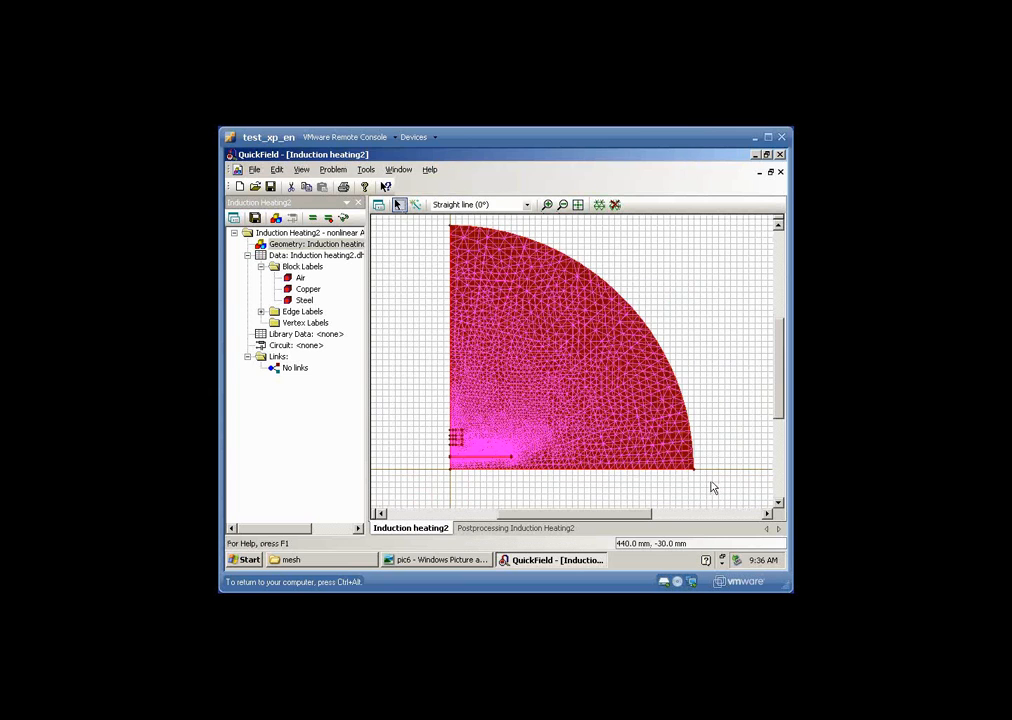
{"action": "key", "text": "alt+Return"}
{"action": "left_click", "coordinate": [538, 313]}
{"action": "left_click", "coordinate": [541, 326]}
{"action": "type", "text": "10"}
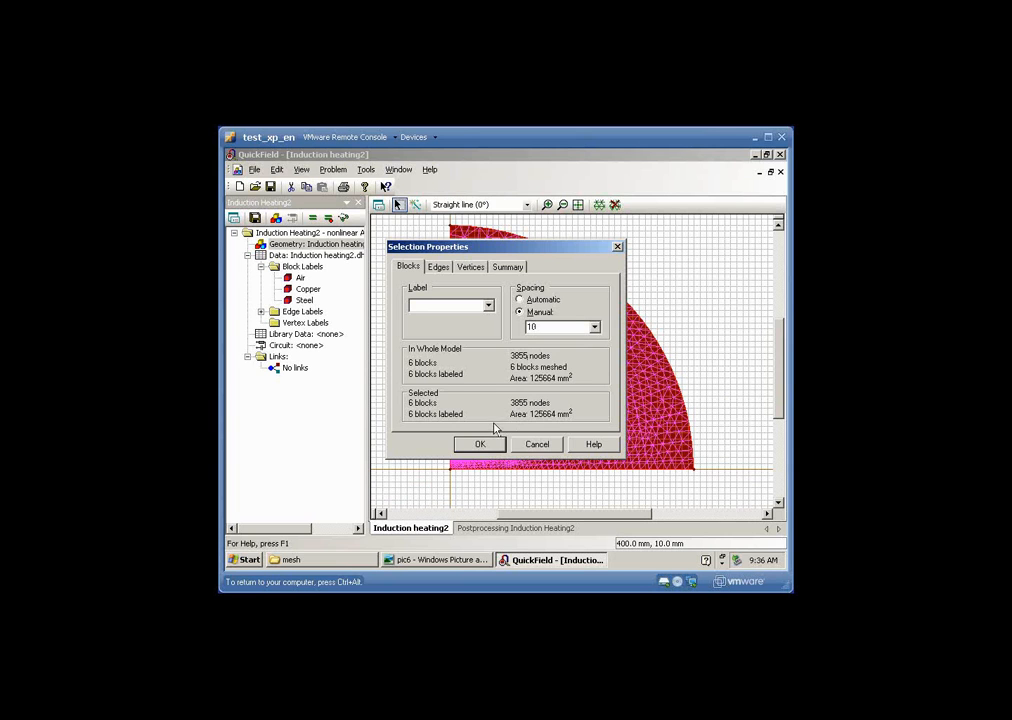
{"action": "left_click", "coordinate": [484, 443]}
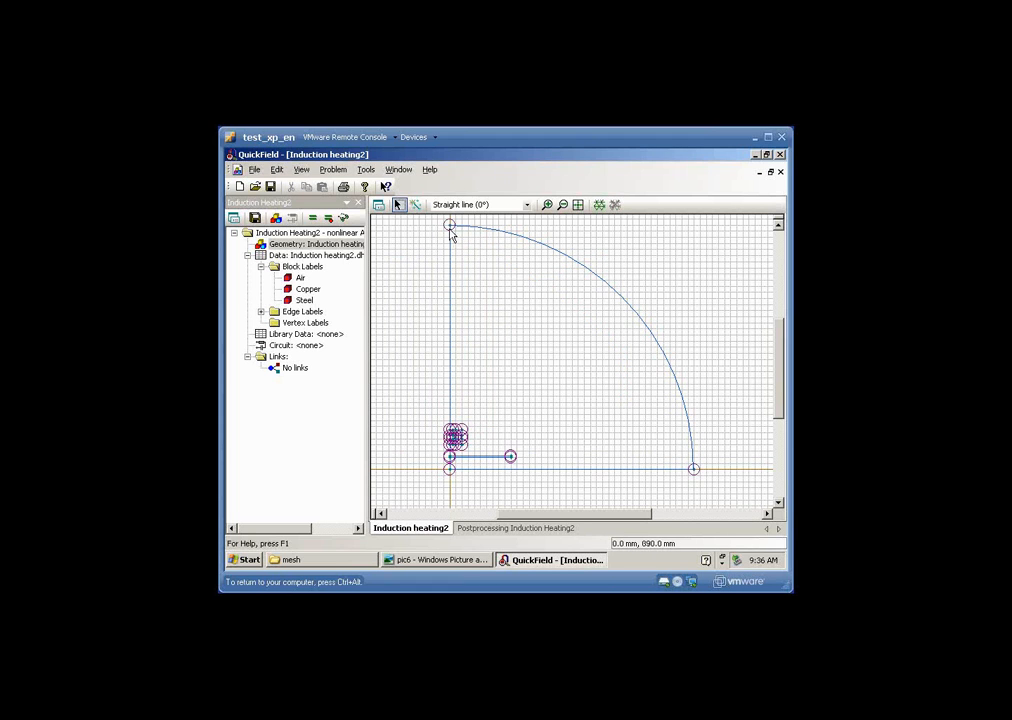
- Set the mesh spacing of the small conductor blocks at the vertical axis to 1
{"action": "left_click_drag", "start_coordinate": [430, 410], "coordinate": [476, 457]}
{"action": "double_click", "coordinate": [476, 457]}
{"action": "double_click", "coordinate": [538, 327]}
{"action": "type", "text": "1"}
{"action": "key", "text": "Return"}
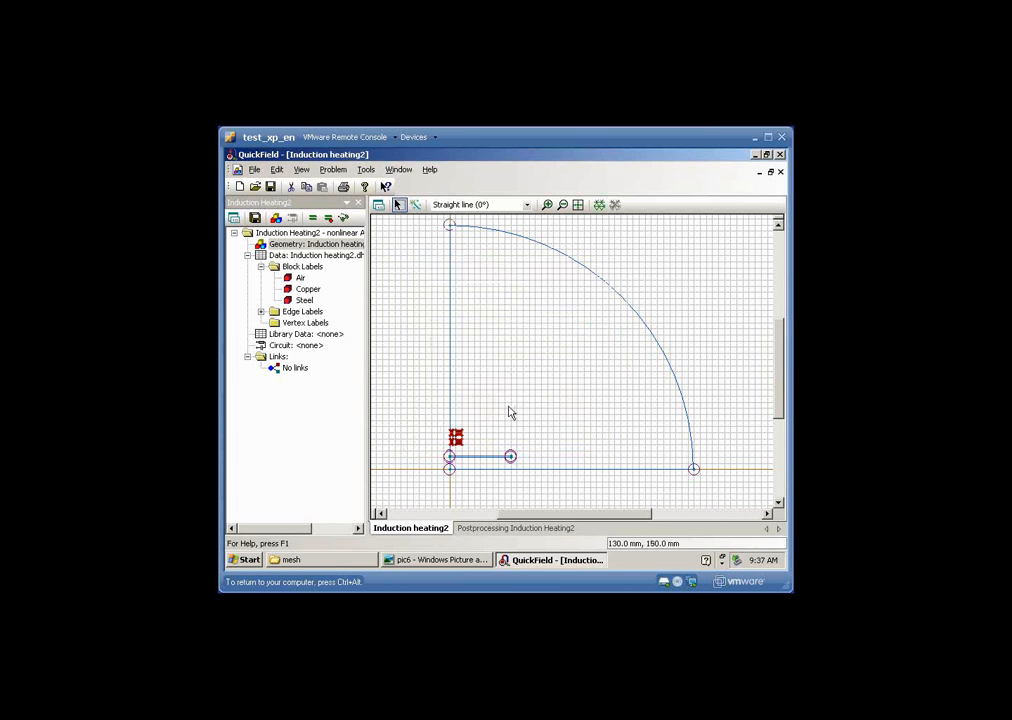
- Set the Steel strip block's mesh spacing to 0.2 and build the mesh for the whole model
{"action": "left_click_drag", "start_coordinate": [442, 449], "coordinate": [533, 465]}
{"action": "double_click", "coordinate": [533, 465]}
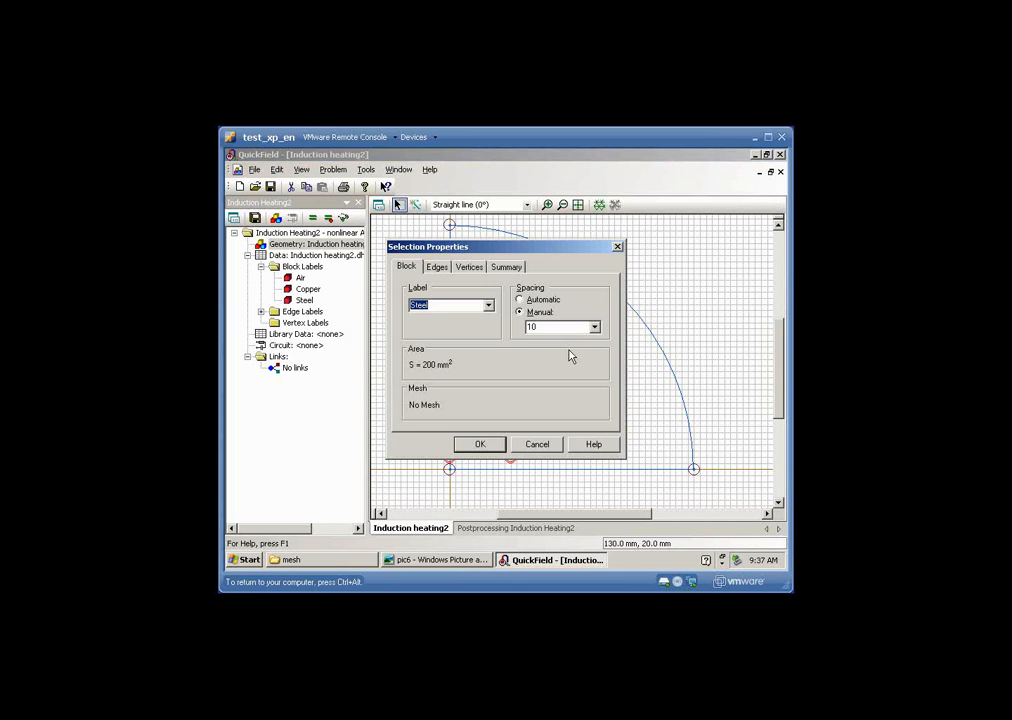
{"action": "double_click", "coordinate": [561, 327]}
{"action": "type", "text": "0.2"}
{"action": "left_click", "coordinate": [489, 446]}
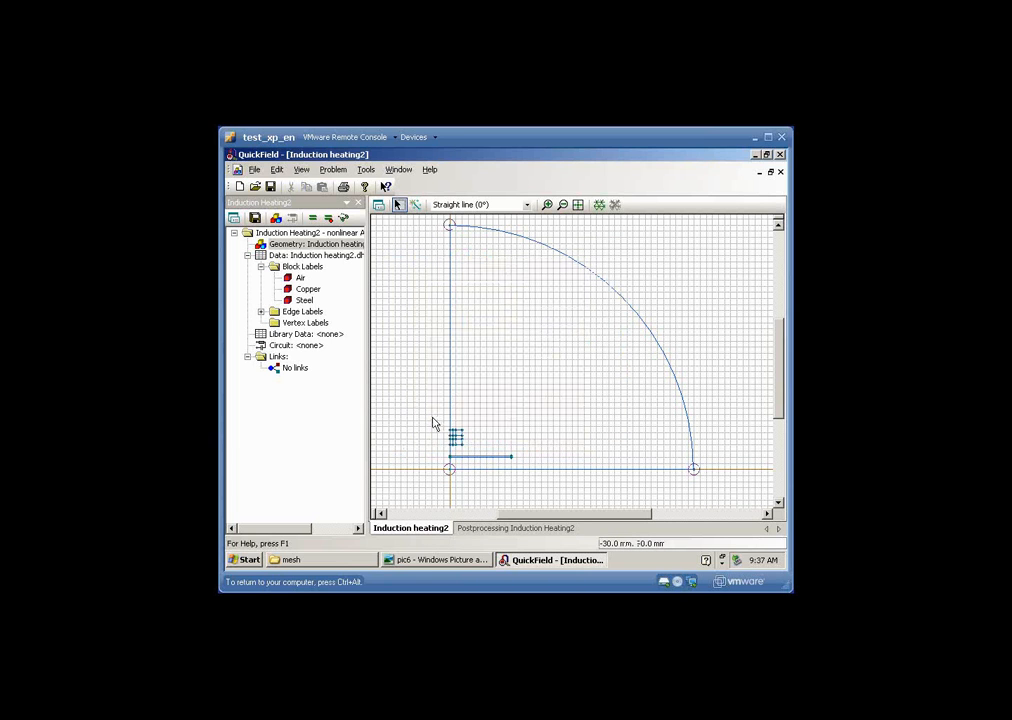
{"action": "left_click", "coordinate": [601, 208]}
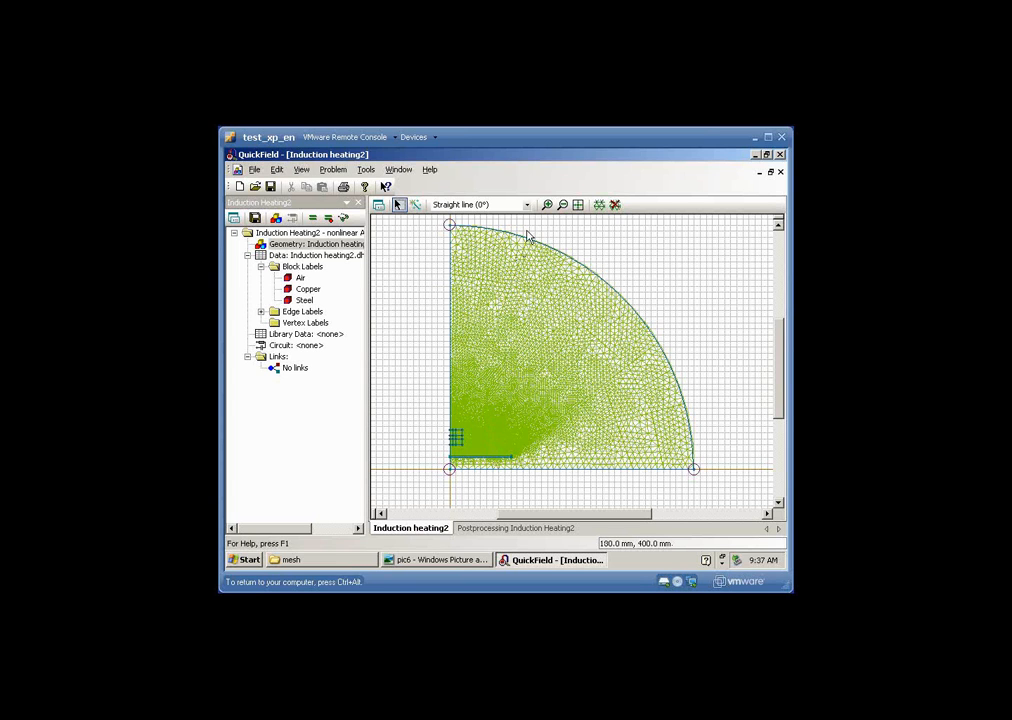
- Zoom in on the outer end of the steel strip to examine the surrounding mesh
{"action": "left_click", "coordinate": [547, 205]}
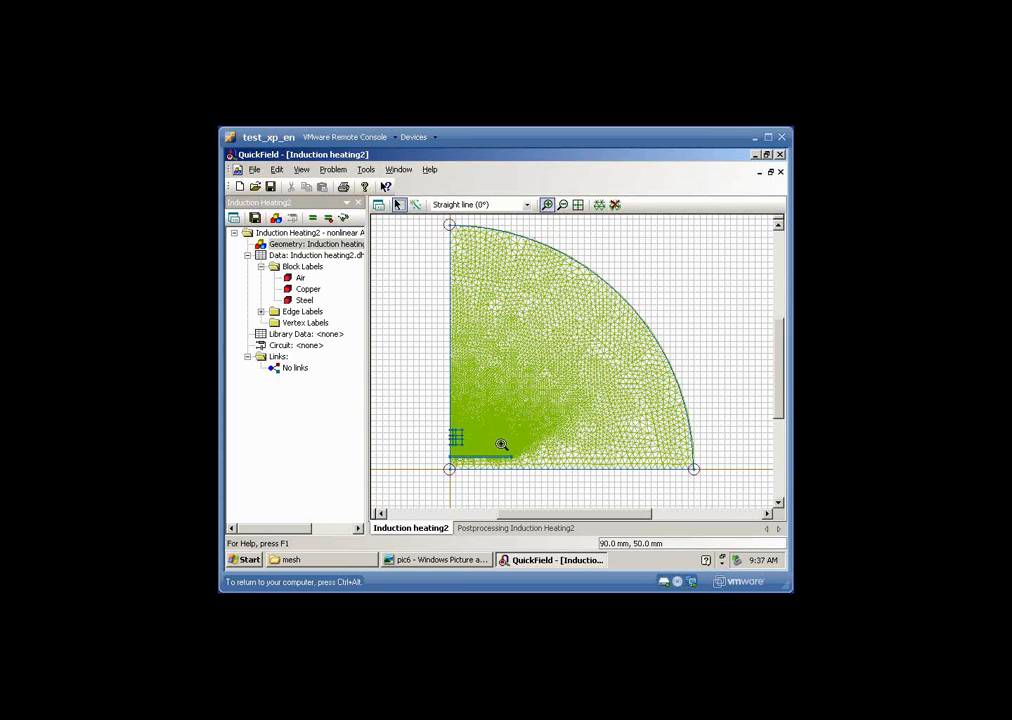
{"action": "left_click_drag", "start_coordinate": [443, 450], "coordinate": [517, 466]}
{"action": "left_click_drag", "start_coordinate": [529, 334], "coordinate": [660, 387]}
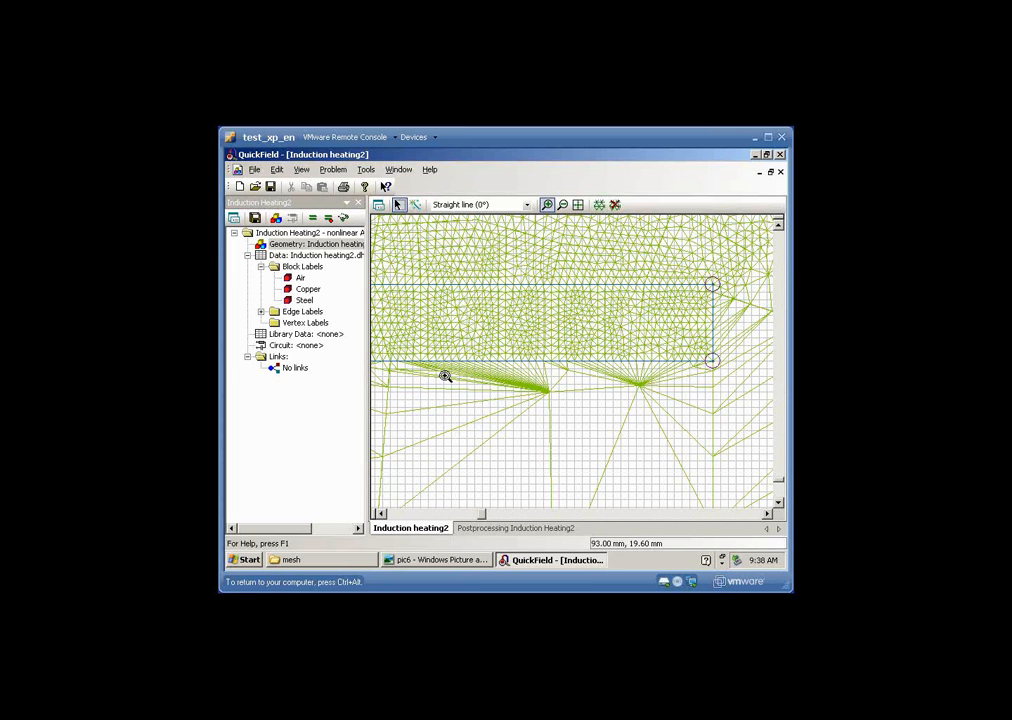
- View the uniform versus non-uniform mesh slide pic5 in Windows Picture and Fax Viewer, and return to QuickField for a closer look below the strip
{"action": "left_click", "coordinate": [425, 560]}
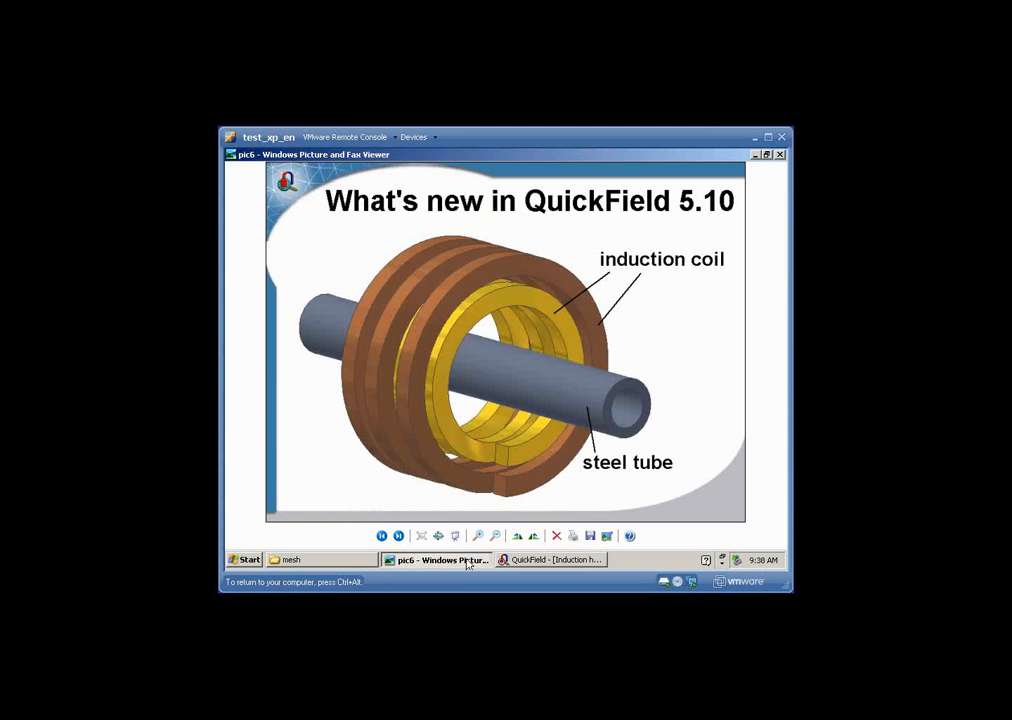
{"action": "left_click", "coordinate": [383, 537]}
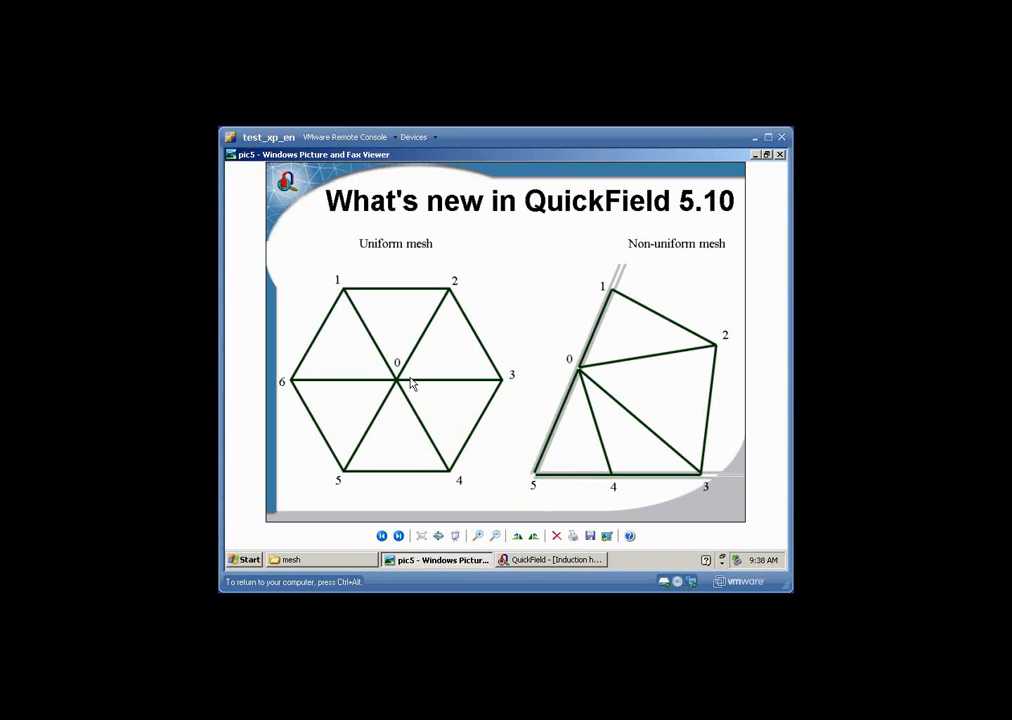
{"action": "left_click", "coordinate": [520, 562]}
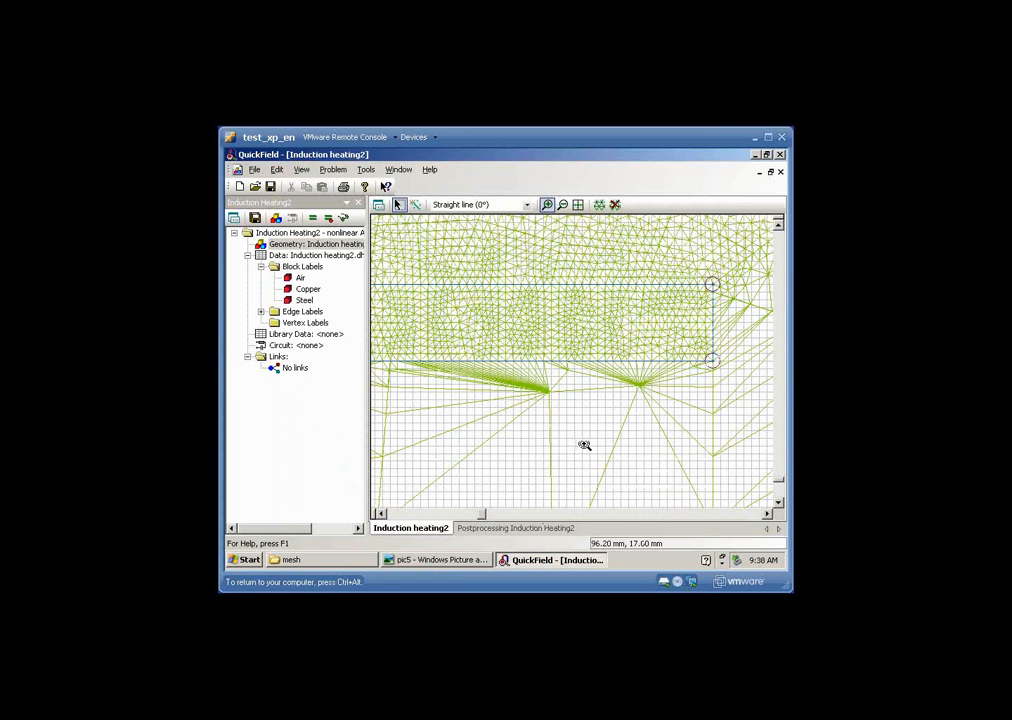
{"action": "left_click", "coordinate": [655, 394]}
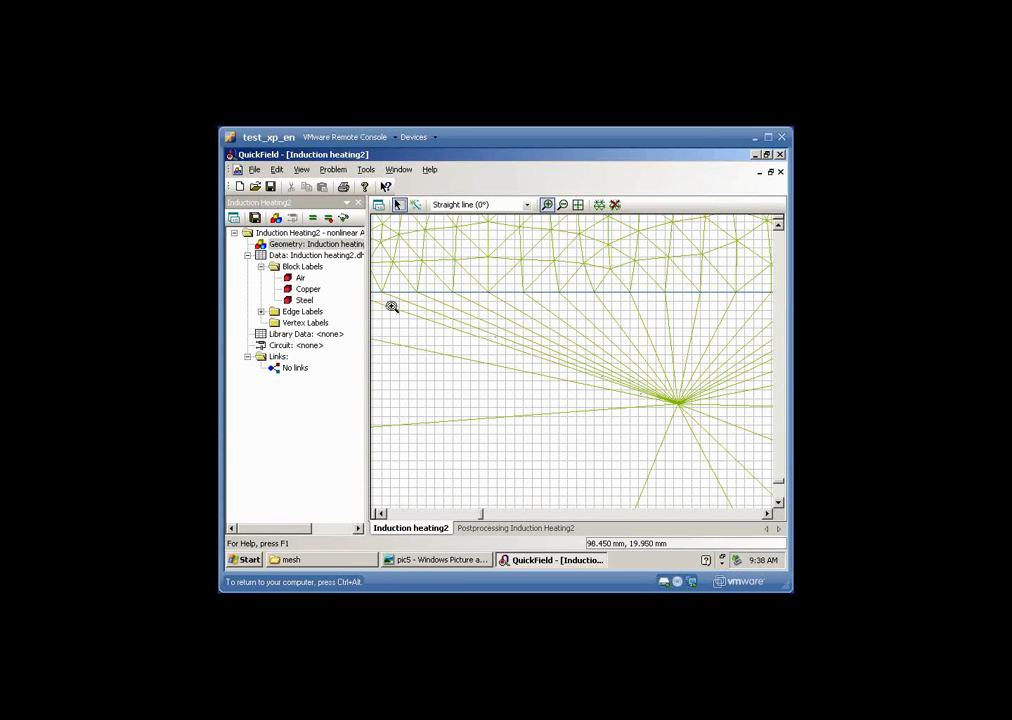
- Save the remeshed model, solve the Induction Heating2 problem and open its results
{"action": "left_click", "coordinate": [312, 218]}
{"action": "left_click", "coordinate": [312, 218]}
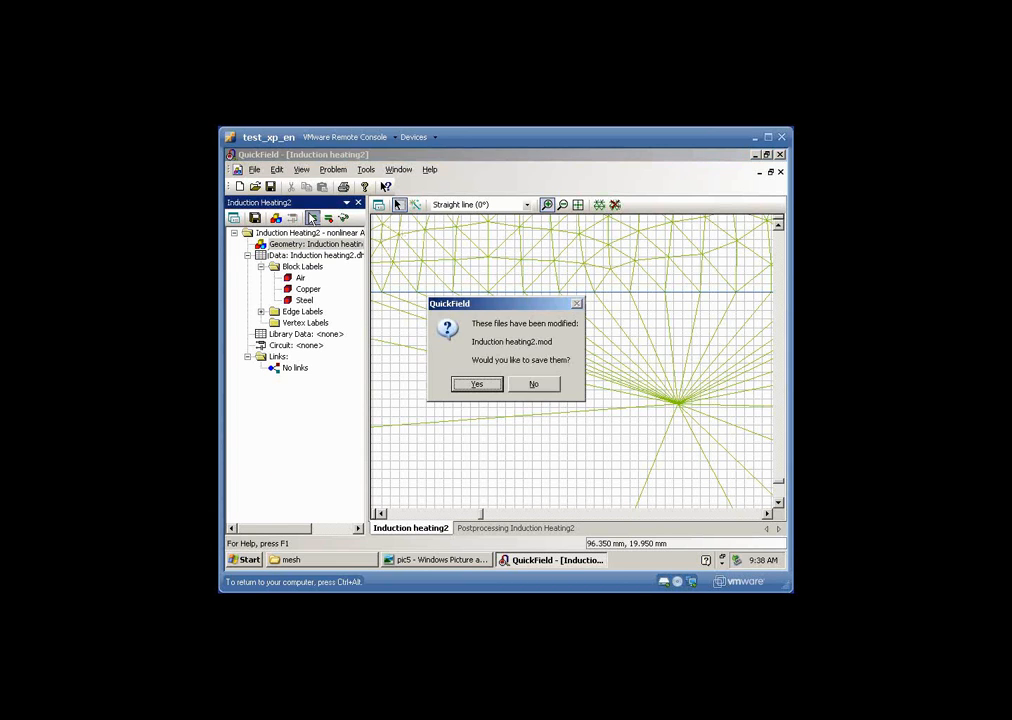
{"action": "left_click", "coordinate": [479, 387]}
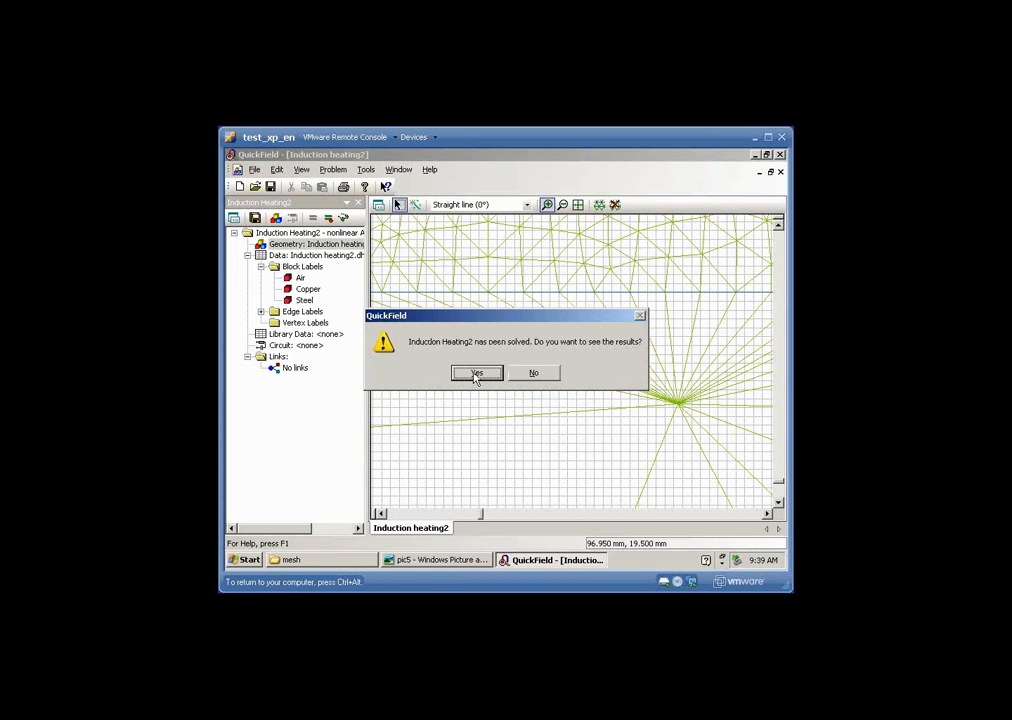
{"action": "left_click", "coordinate": [476, 375]}
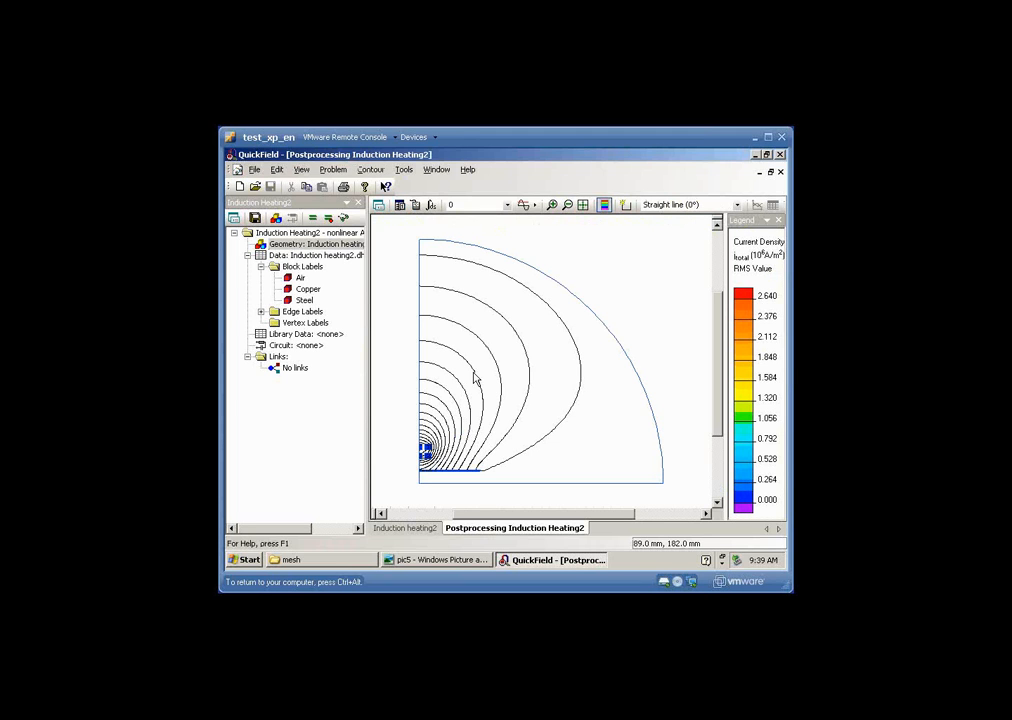
- Return to the geometry model and add a vertex on the horizontal axis at 100 mm, 0 mm, below the steel strip's outer end
{"action": "left_click", "coordinate": [292, 254]}
{"action": "double_click", "coordinate": [292, 247]}
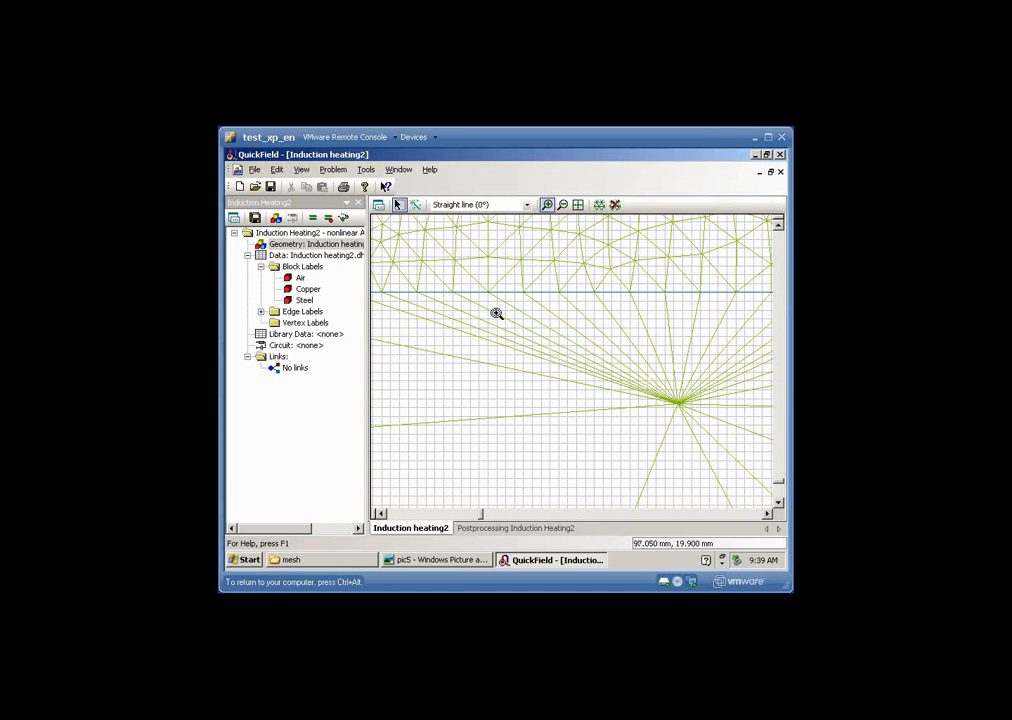
{"action": "left_click", "coordinate": [564, 210]}
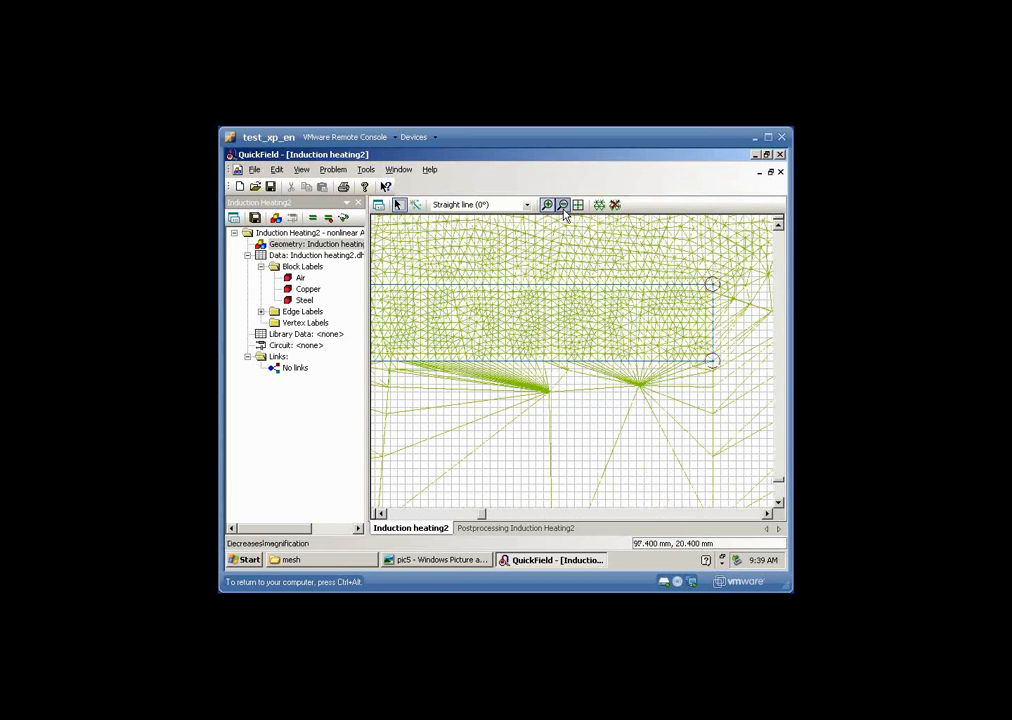
{"action": "left_click", "coordinate": [564, 210]}
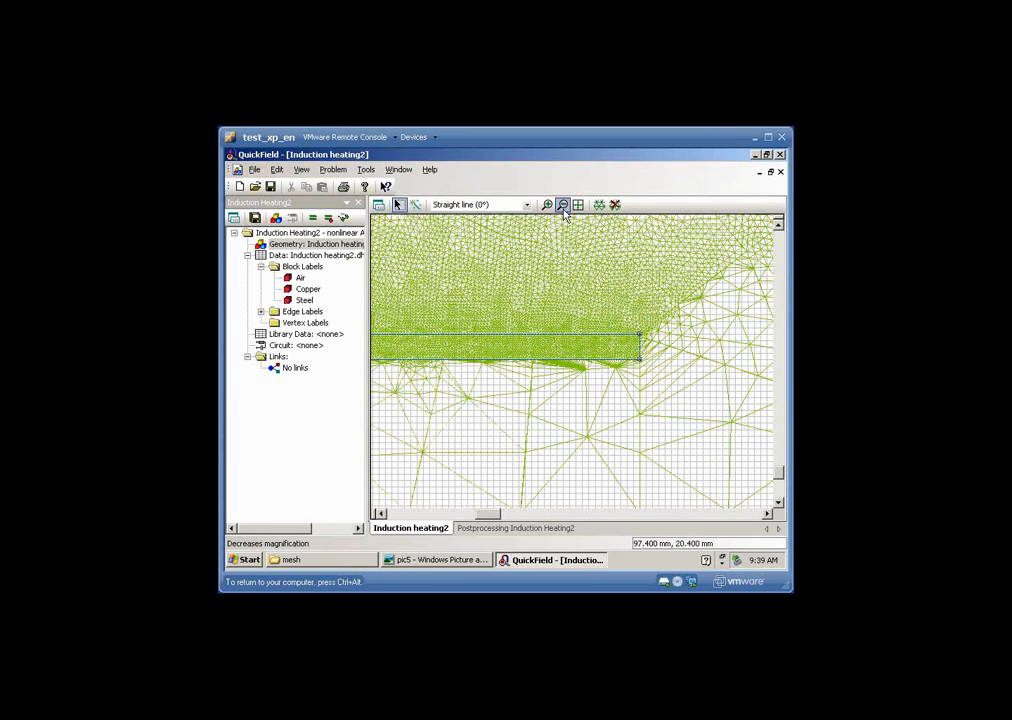
{"action": "left_click", "coordinate": [577, 206]}
{"action": "left_click", "coordinate": [577, 206]}
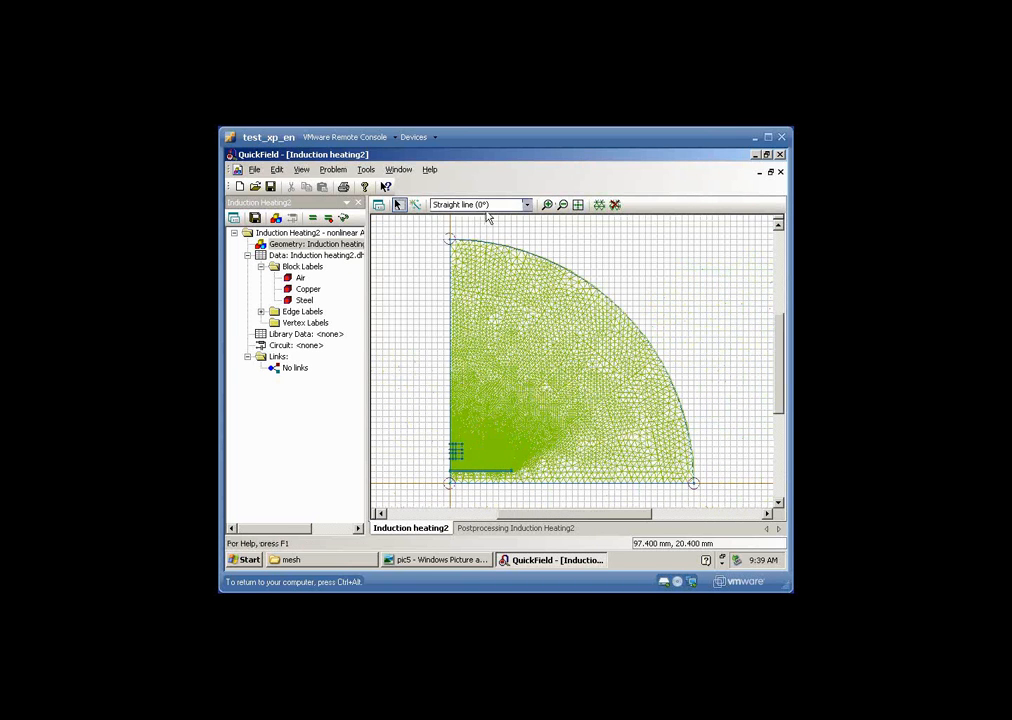
{"action": "left_click", "coordinate": [416, 206]}
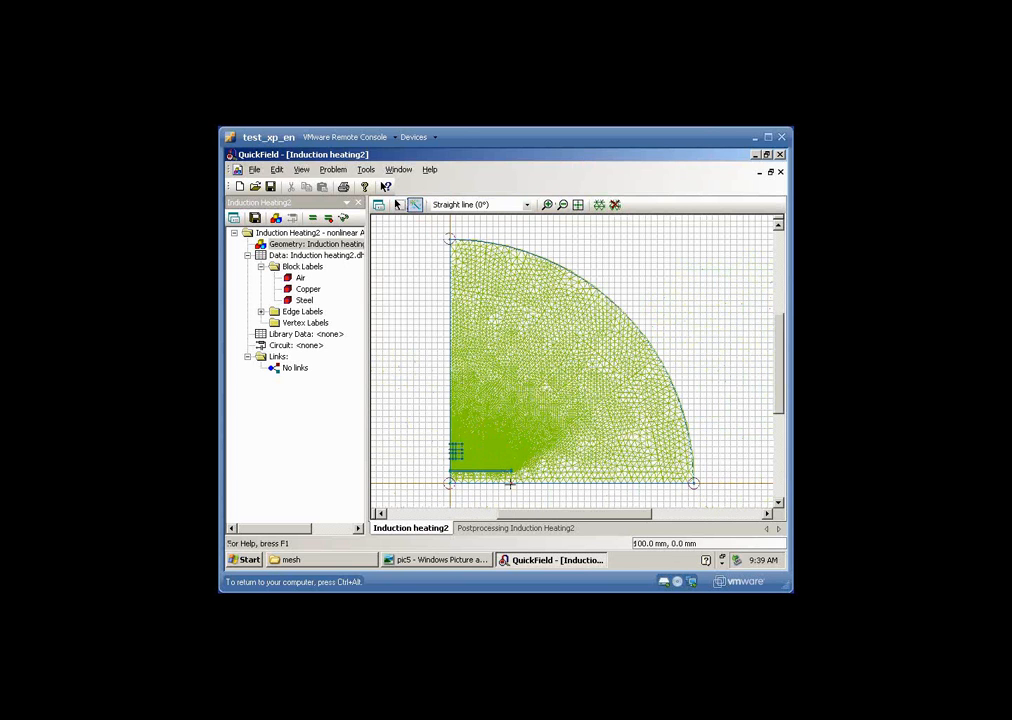
{"action": "left_click", "coordinate": [510, 484]}
- Set the mesh spacing of the vertex at the origin to 5 and rebuild the mesh
{"action": "left_click", "coordinate": [398, 206]}
{"action": "left_click_drag", "start_coordinate": [430, 479], "coordinate": [468, 497]}
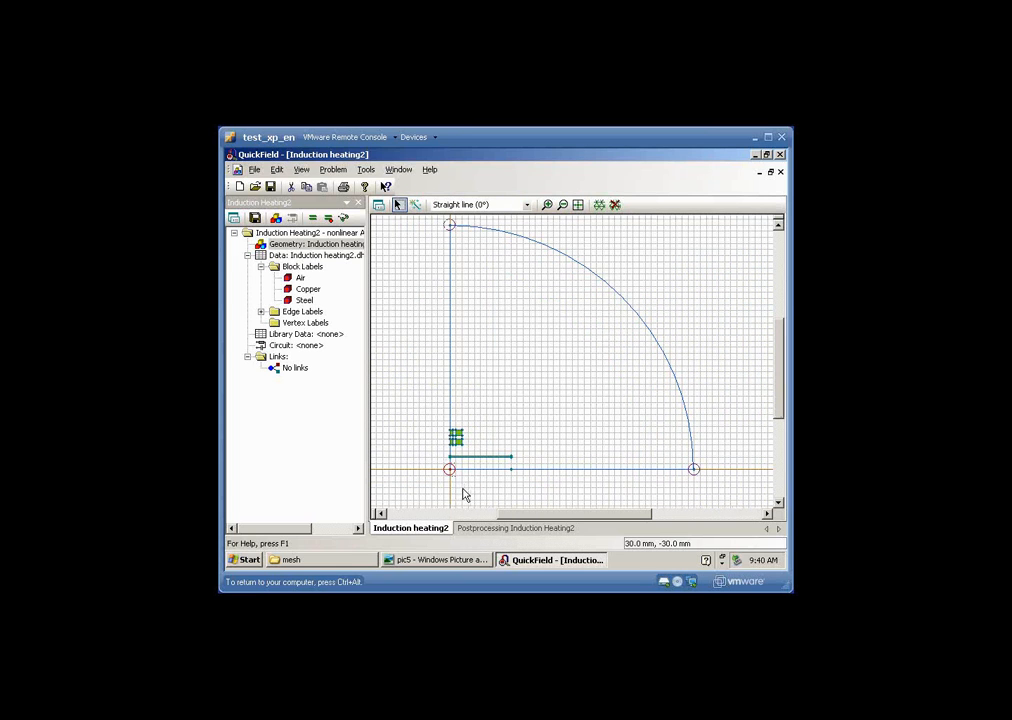
{"action": "key", "text": "alt+Return"}
{"action": "double_click", "coordinate": [545, 328]}
{"action": "type", "text": "5"}
{"action": "left_click", "coordinate": [478, 445]}
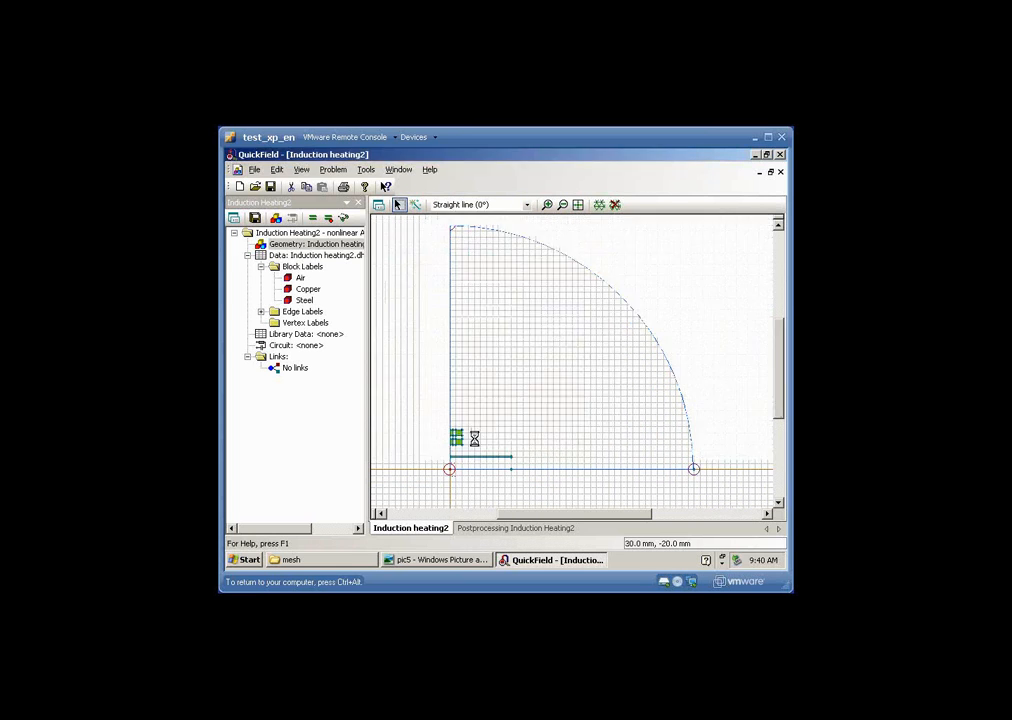
{"action": "left_click", "coordinate": [598, 206]}
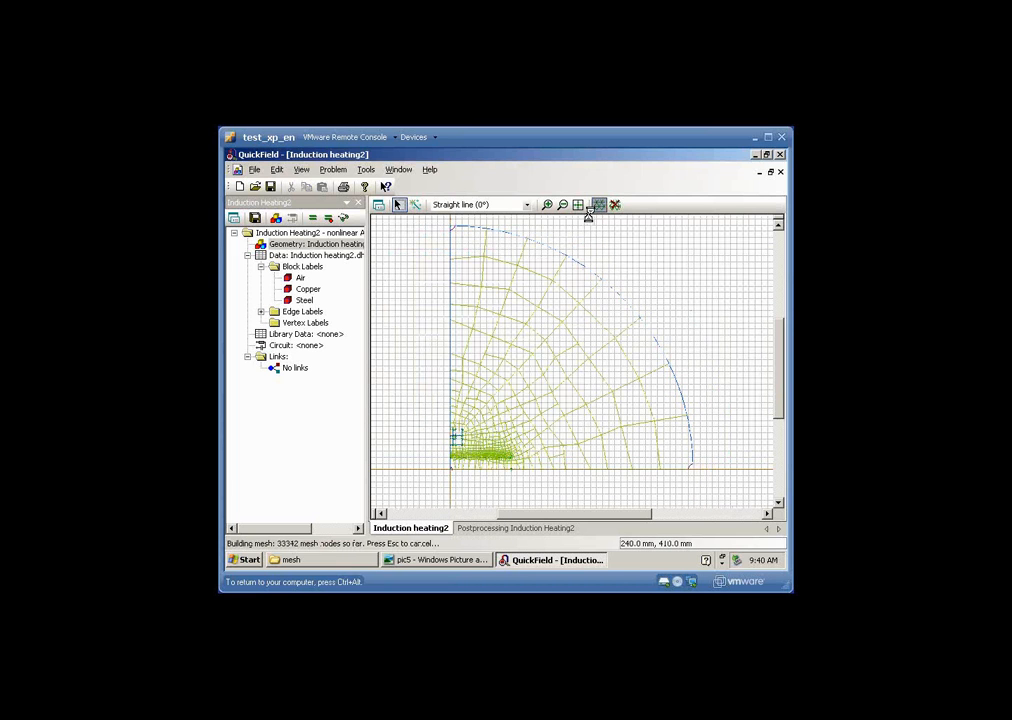
- Examine the rebuilt mesh closely around the outer end of the steel strip
{"action": "left_click", "coordinate": [547, 205]}
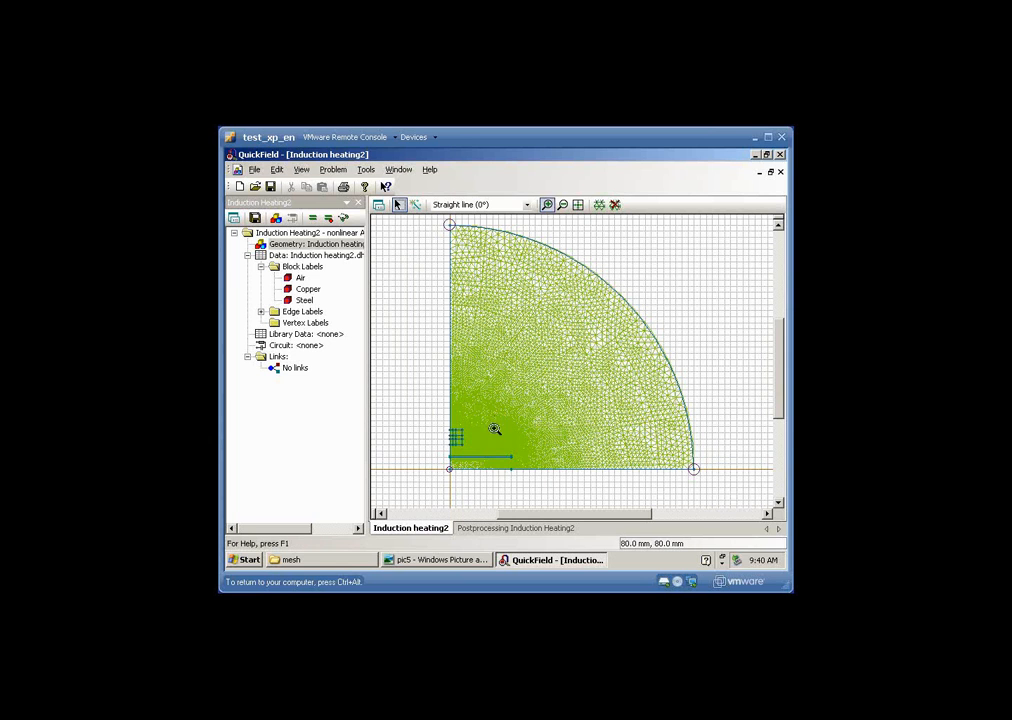
{"action": "left_click_drag", "start_coordinate": [497, 449], "coordinate": [522, 469]}
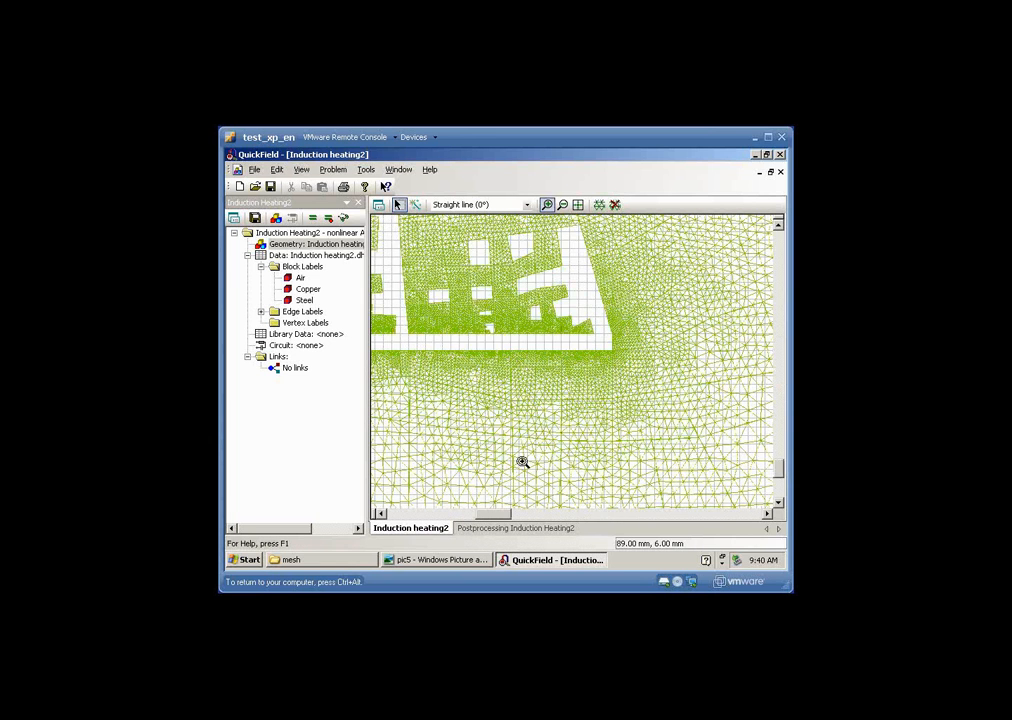
{"action": "left_click_drag", "start_coordinate": [513, 305], "coordinate": [648, 404]}
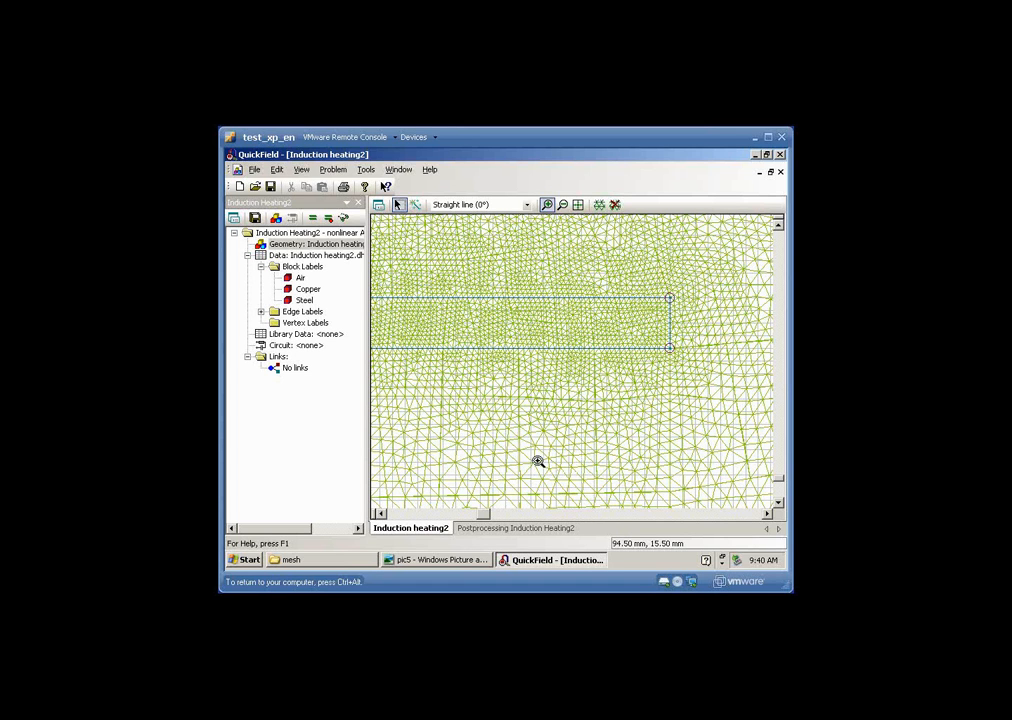
- Solve Induction Heating2 again with the improved mesh, saving the modified model, and display the field picture
{"action": "left_click", "coordinate": [313, 218]}
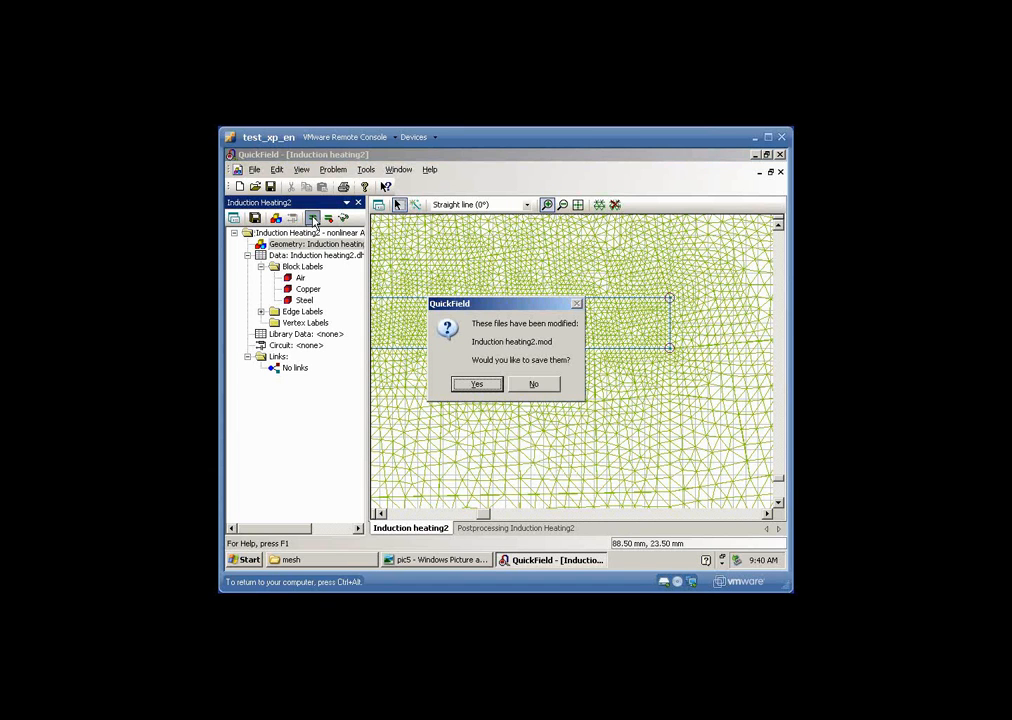
{"action": "left_click", "coordinate": [482, 386]}
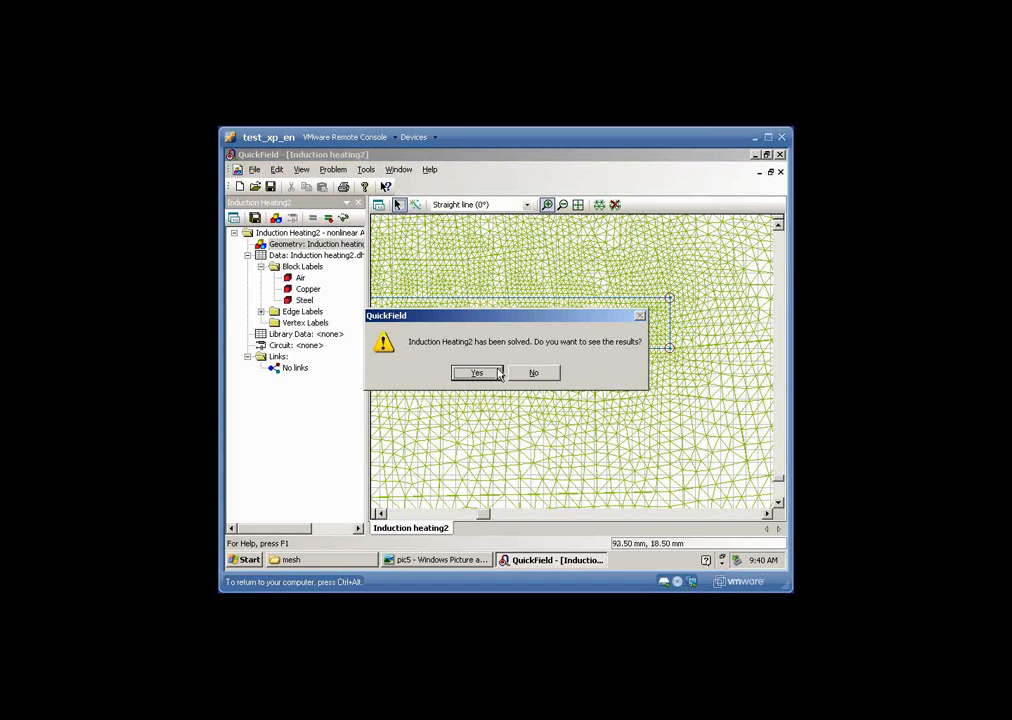
{"action": "left_click", "coordinate": [478, 373]}
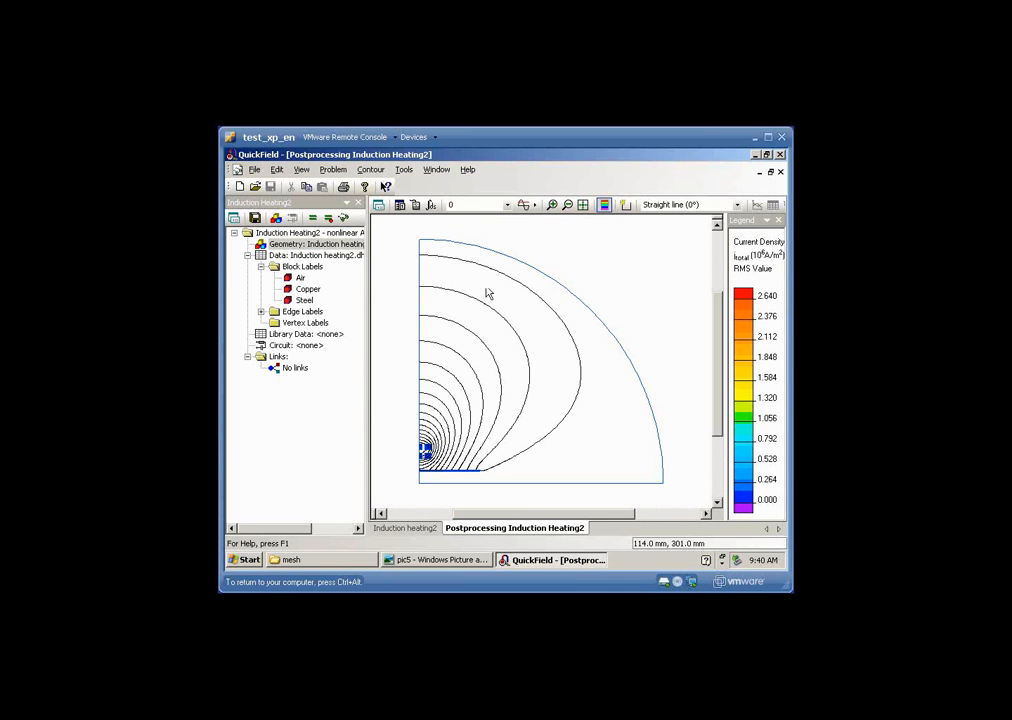
- Check the QuickField version and included analysis options in the program information, and close it
{"action": "left_click", "coordinate": [464, 174]}
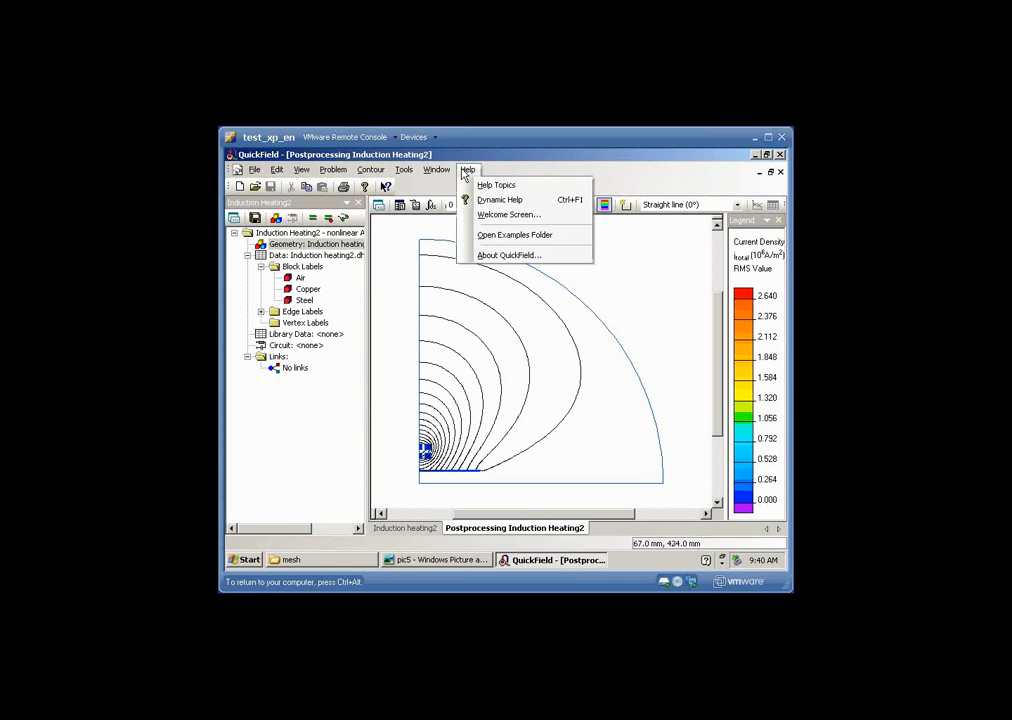
{"action": "left_click", "coordinate": [482, 256]}
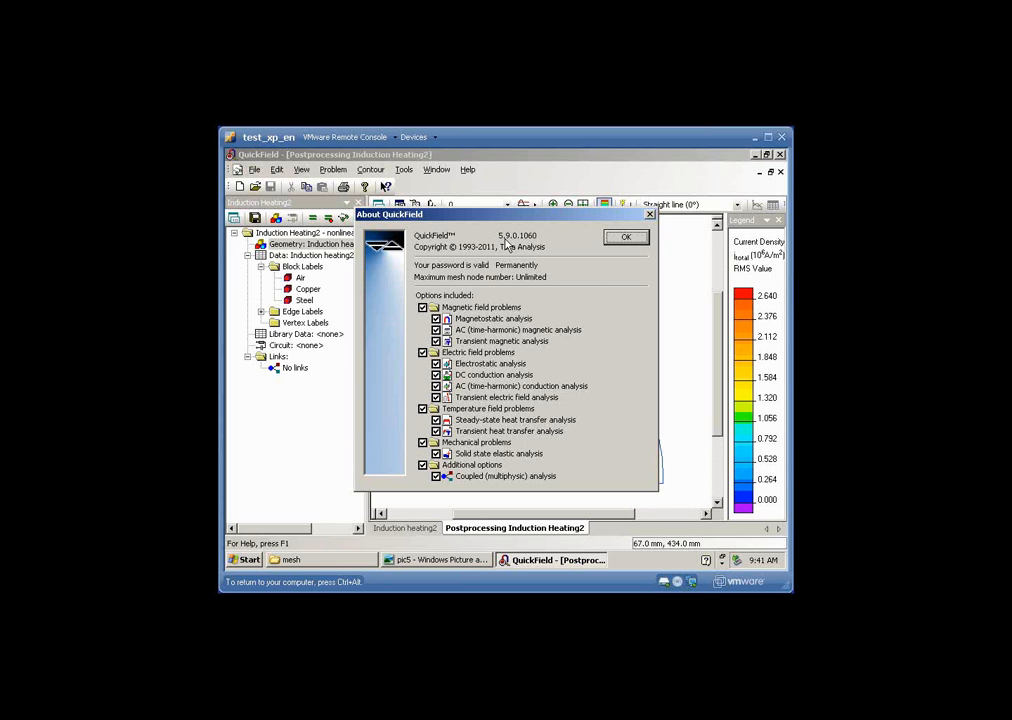
{"action": "left_click", "coordinate": [609, 244]}
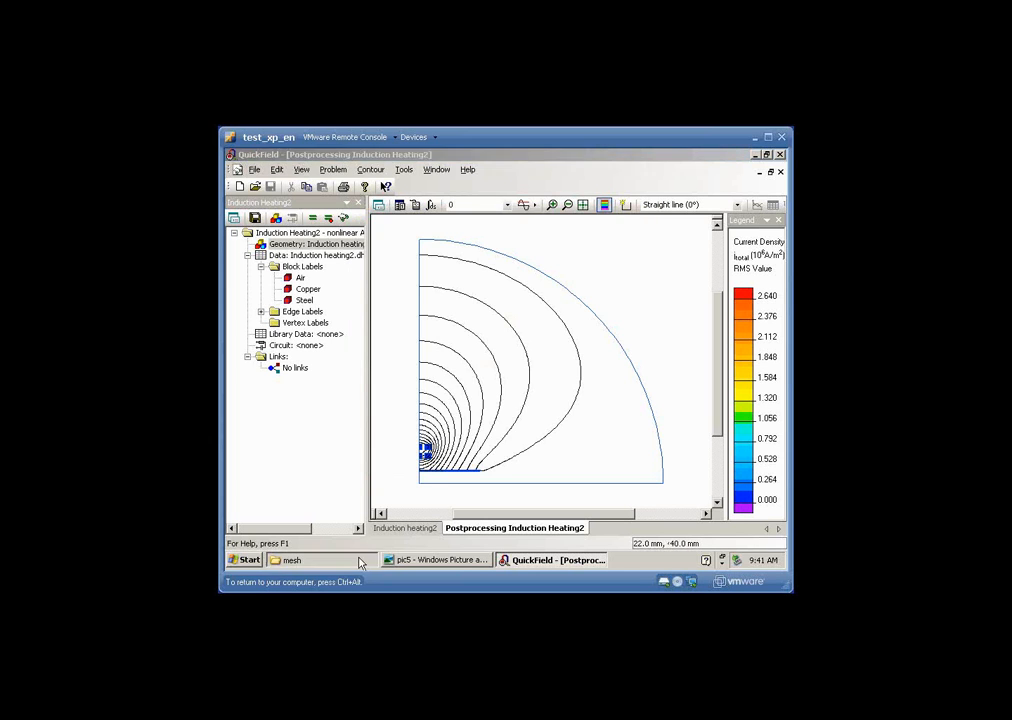
- Switch to the file manager and open the Induction Heating2 problem from the mesh\59 folder with QuickField 5.10 Professional
{"action": "left_click", "coordinate": [357, 560]}
{"action": "left_click", "coordinate": [276, 264]}
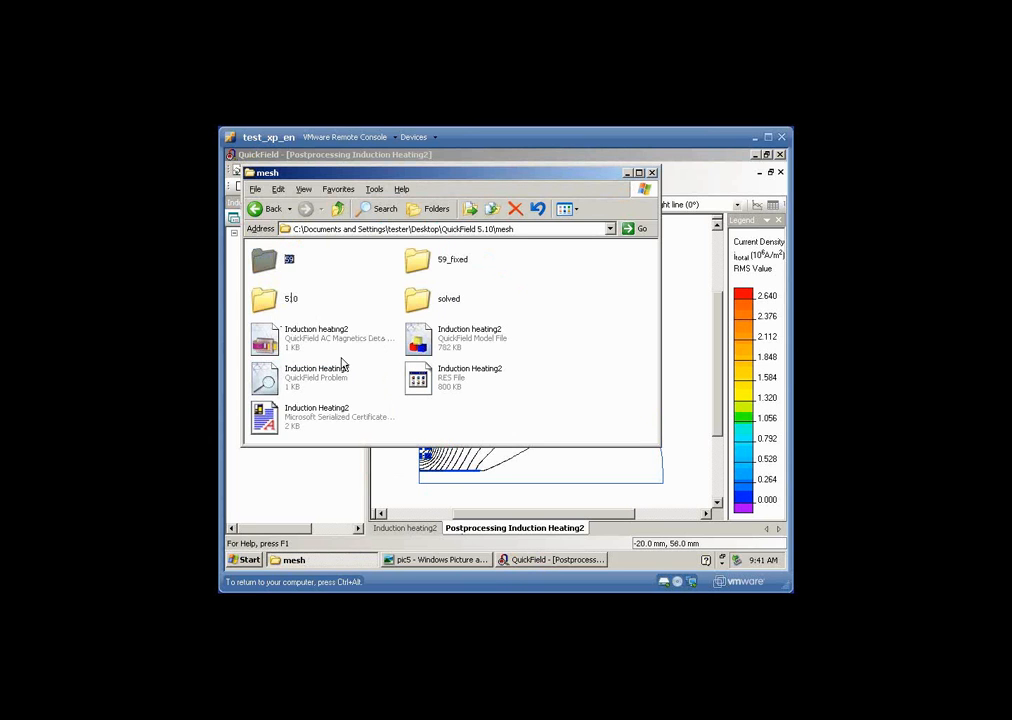
{"action": "left_click", "coordinate": [305, 377]}
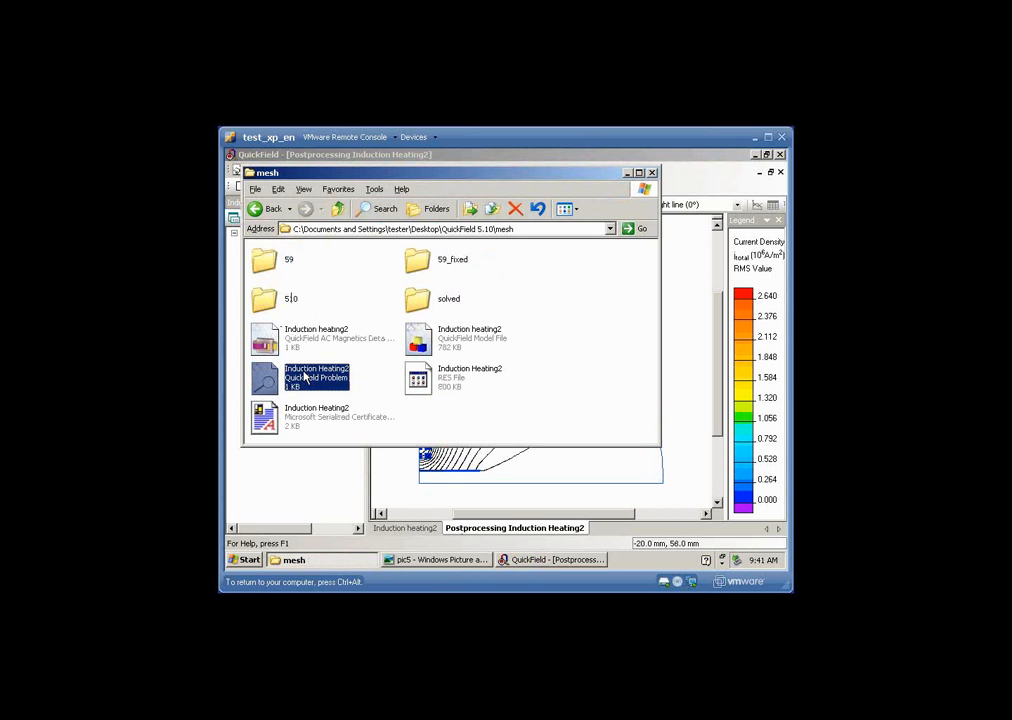
{"action": "double_click", "coordinate": [270, 261]}
{"action": "right_click", "coordinate": [280, 295]}
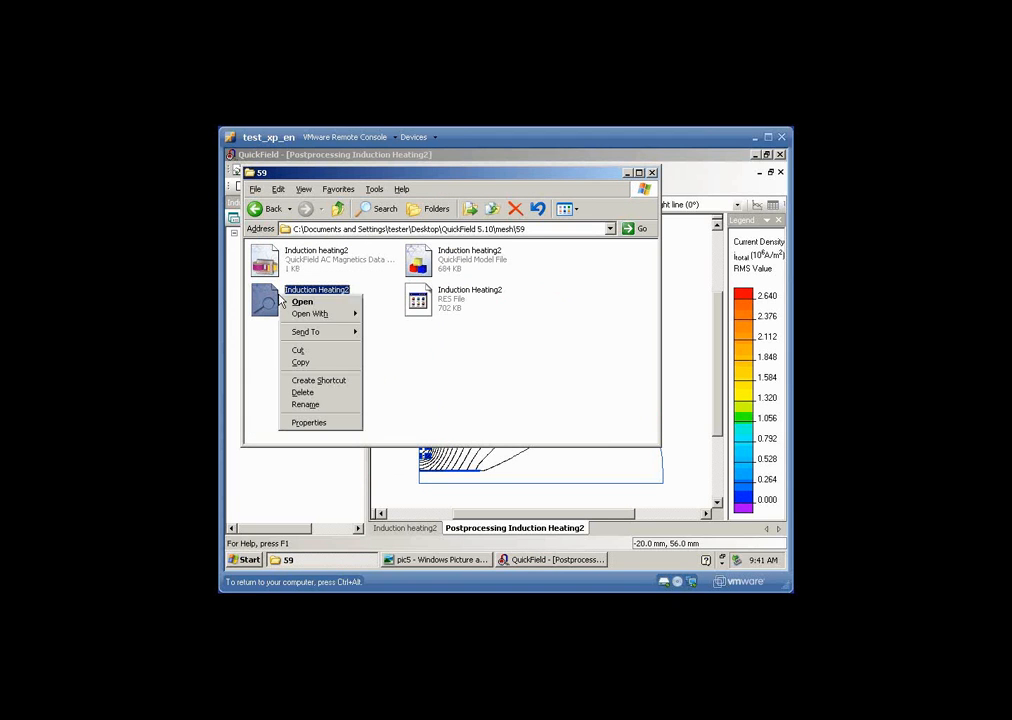
{"action": "mouse_move", "coordinate": [318, 316]}
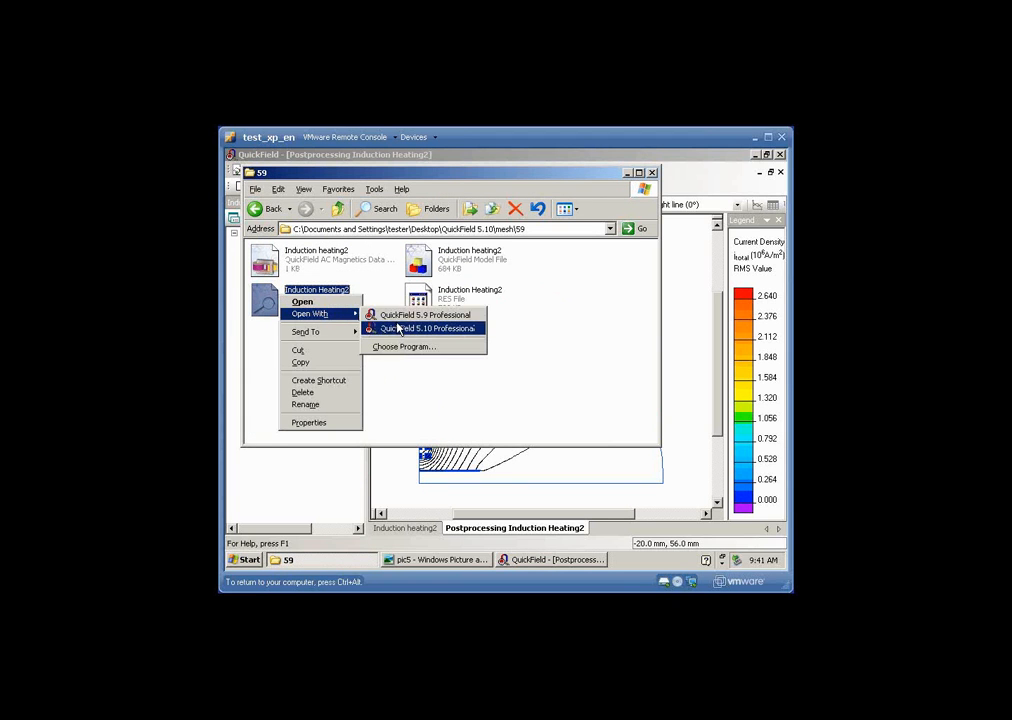
{"action": "left_click", "coordinate": [404, 329]}
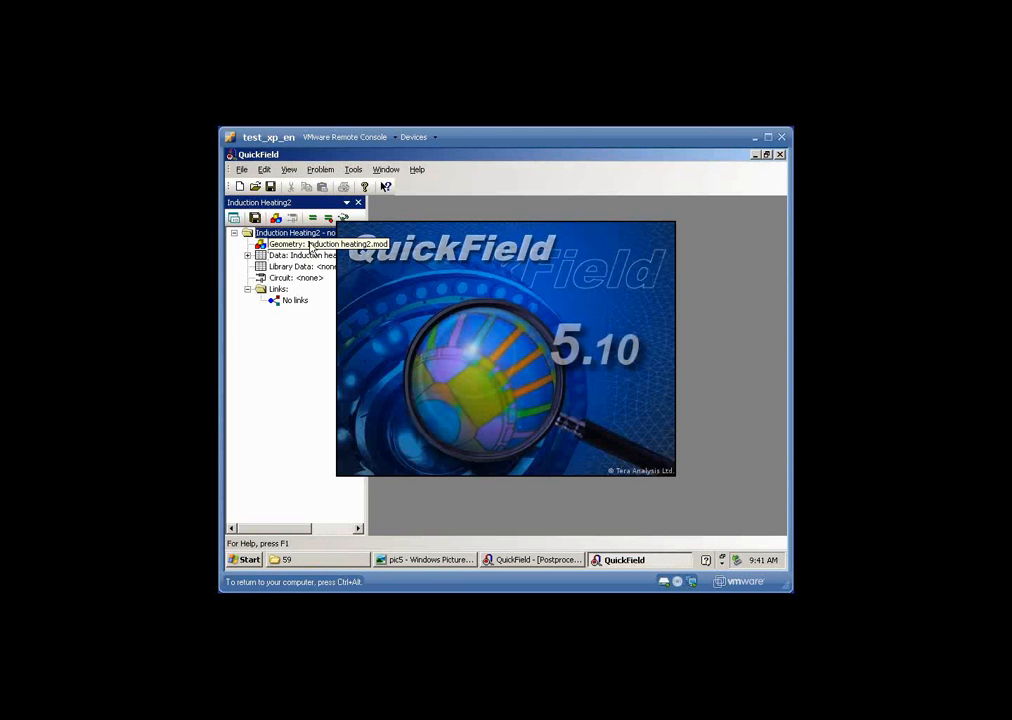
- Open the problem's geometry model in a maximized window and rebuild its mesh, comparing the elements around the steel strip's outer end
{"action": "double_click", "coordinate": [309, 246]}
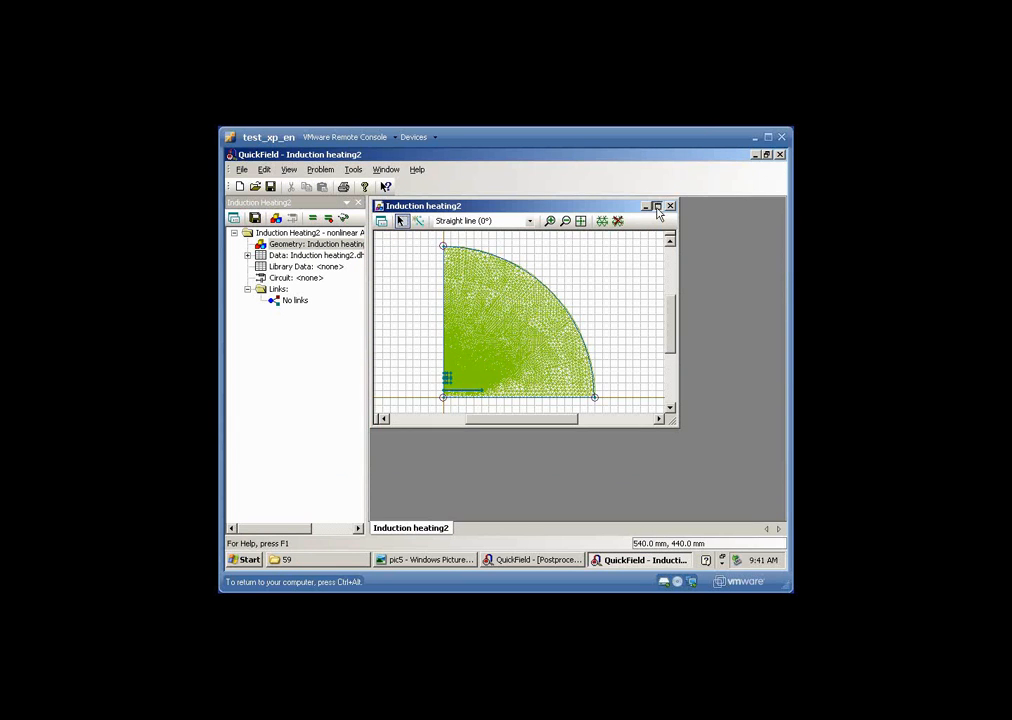
{"action": "left_click", "coordinate": [657, 205]}
{"action": "left_click", "coordinate": [547, 205]}
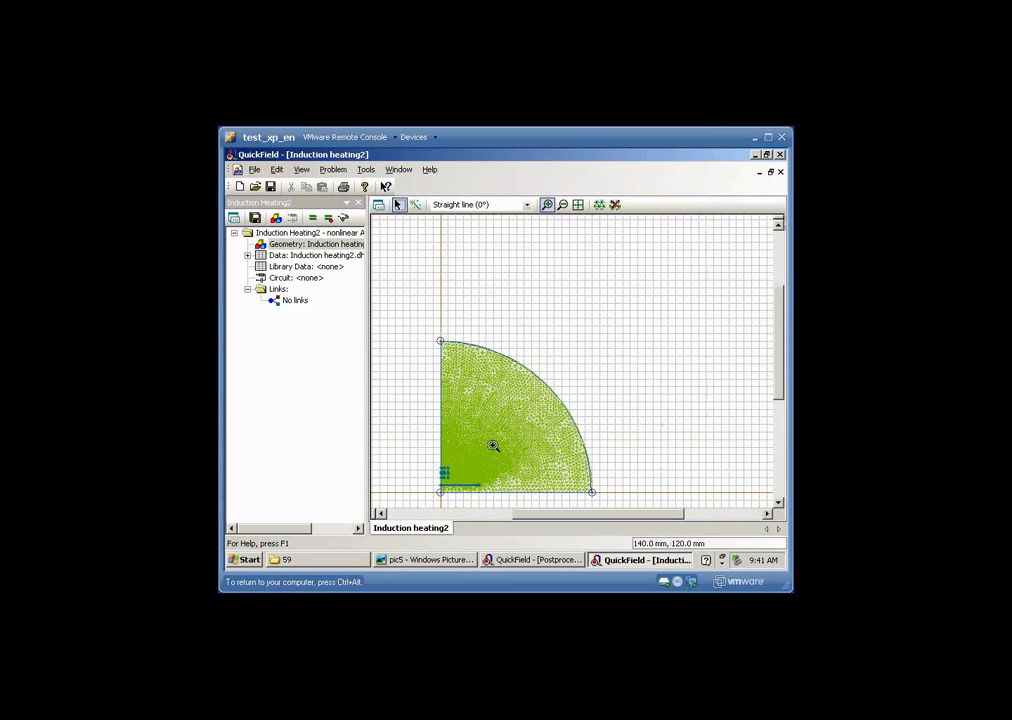
{"action": "left_click_drag", "start_coordinate": [488, 497], "coordinate": [488, 495]}
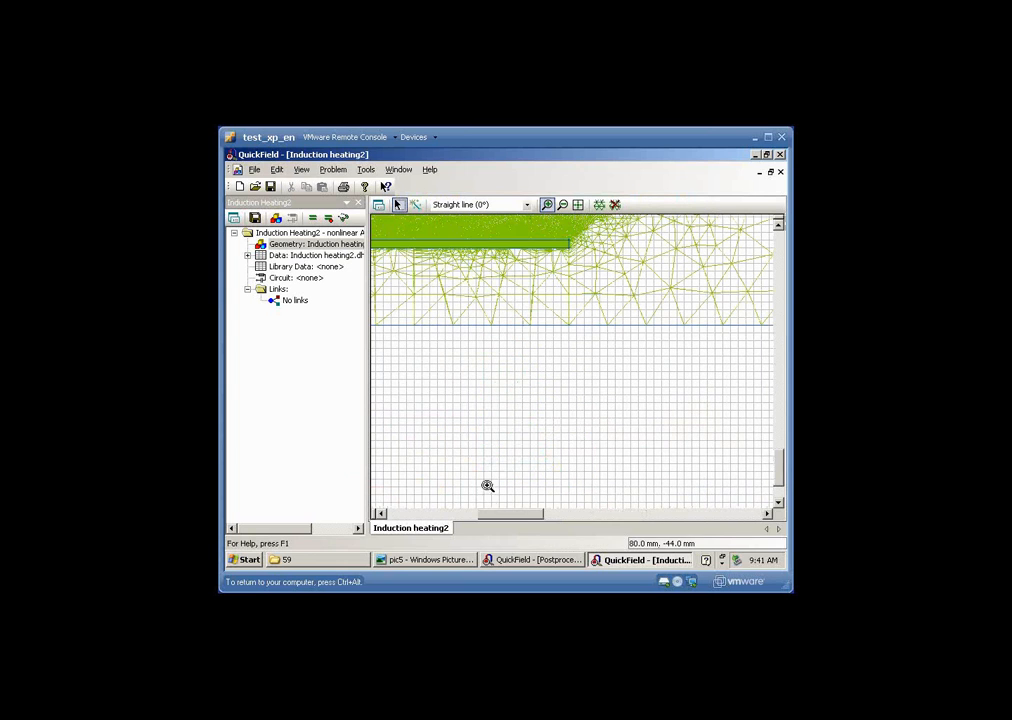
{"action": "left_click_drag", "start_coordinate": [515, 233], "coordinate": [603, 270]}
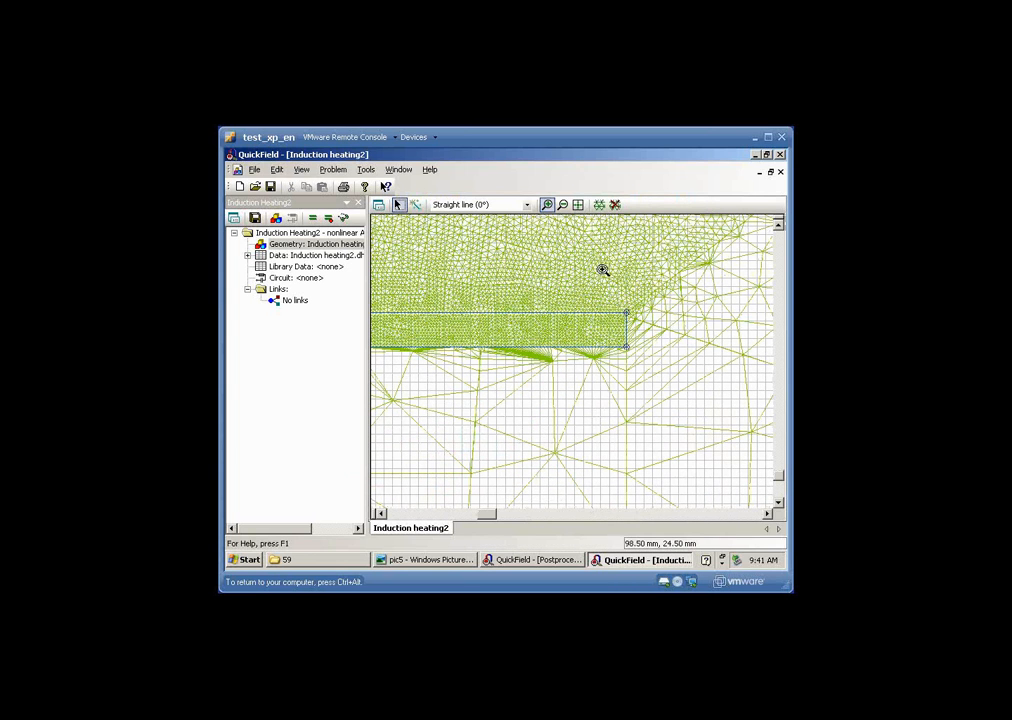
{"action": "left_click_drag", "start_coordinate": [498, 308], "coordinate": [714, 429]}
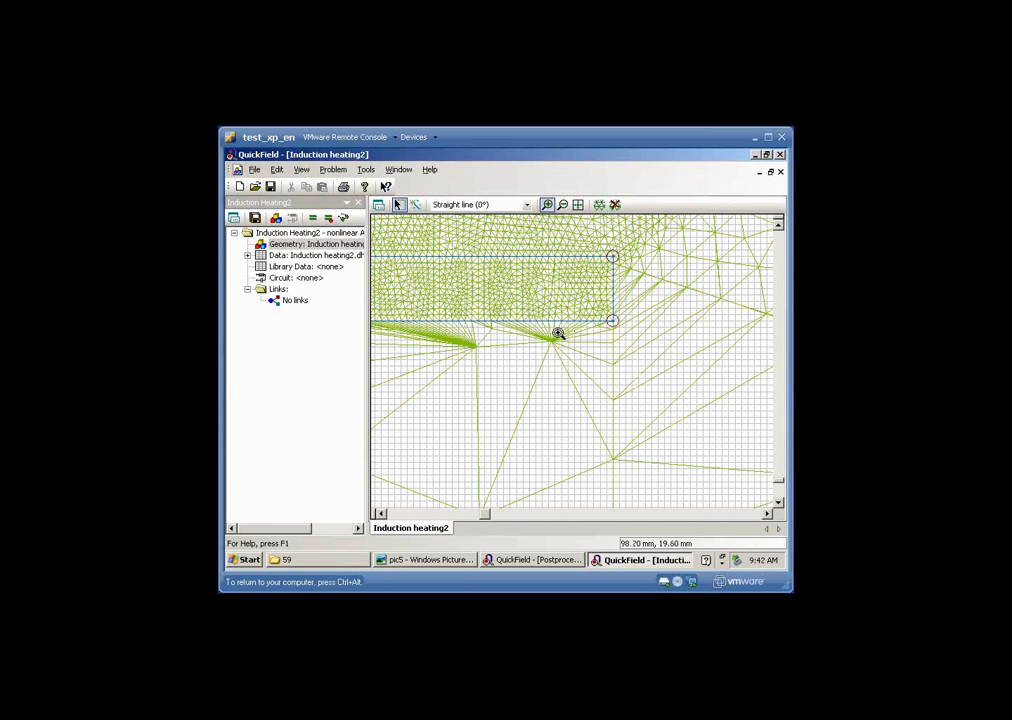
{"action": "left_click", "coordinate": [600, 205]}
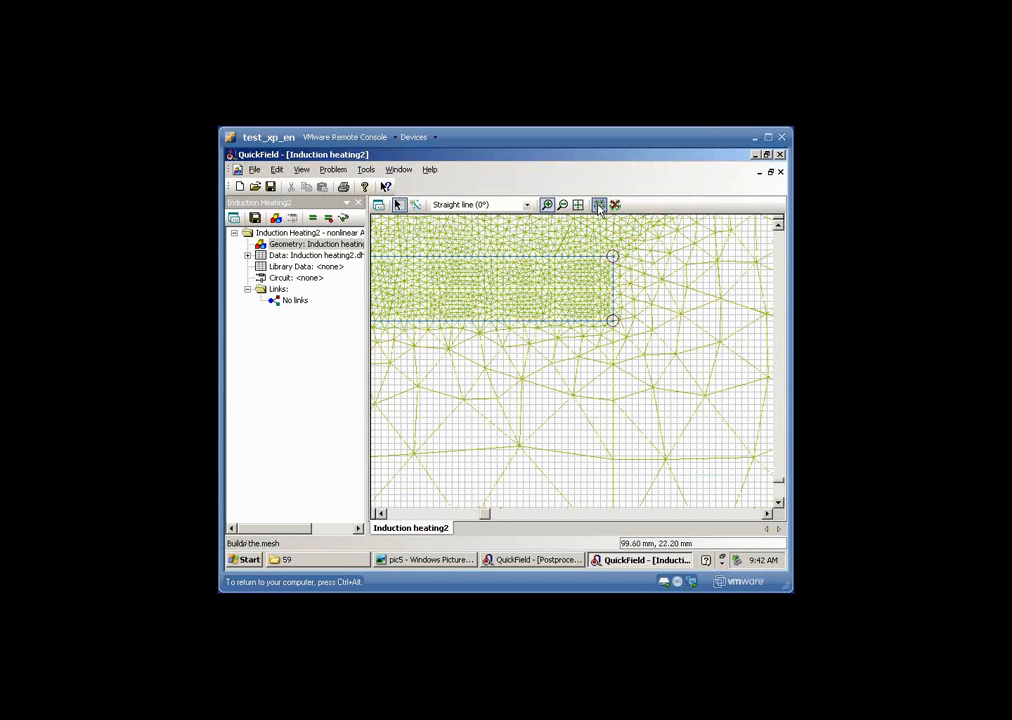
- Solve Induction Heating2 with the rebuilt mesh, saving the modified model file, and open the results
{"action": "left_click", "coordinate": [311, 220]}
{"action": "left_click", "coordinate": [311, 220]}
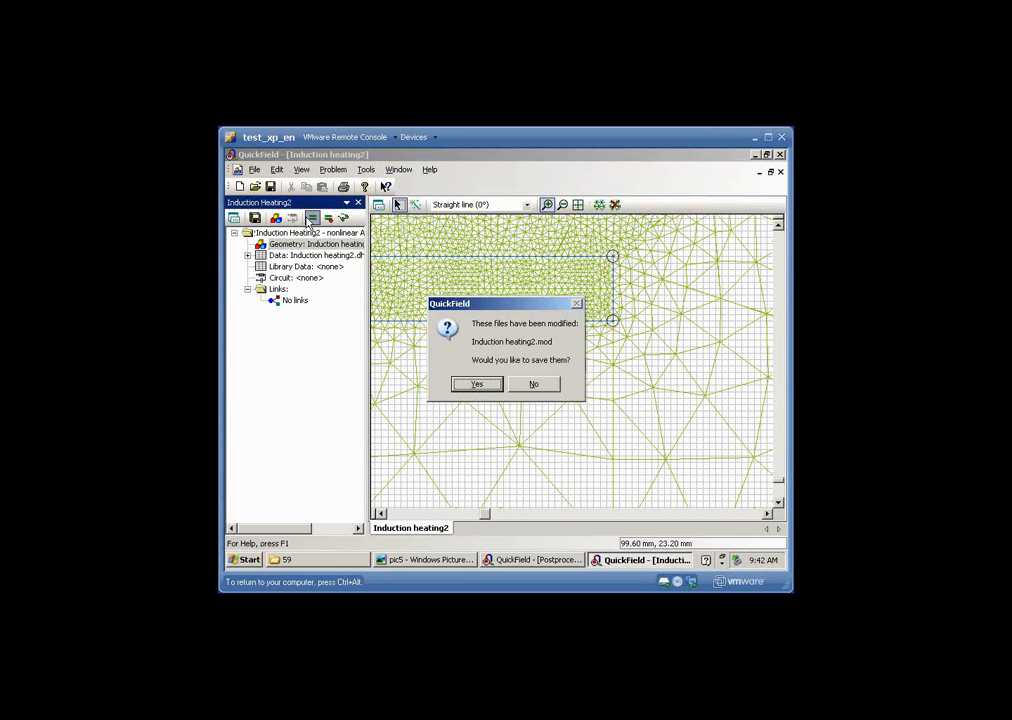
{"action": "left_click", "coordinate": [475, 385]}
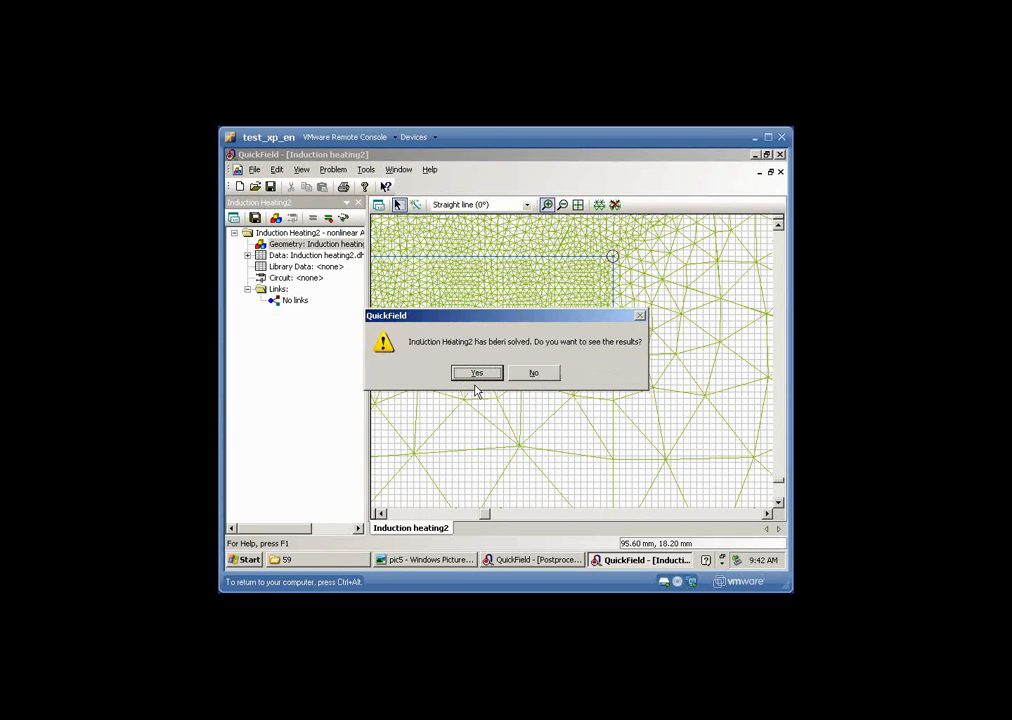
{"action": "left_click", "coordinate": [477, 374]}
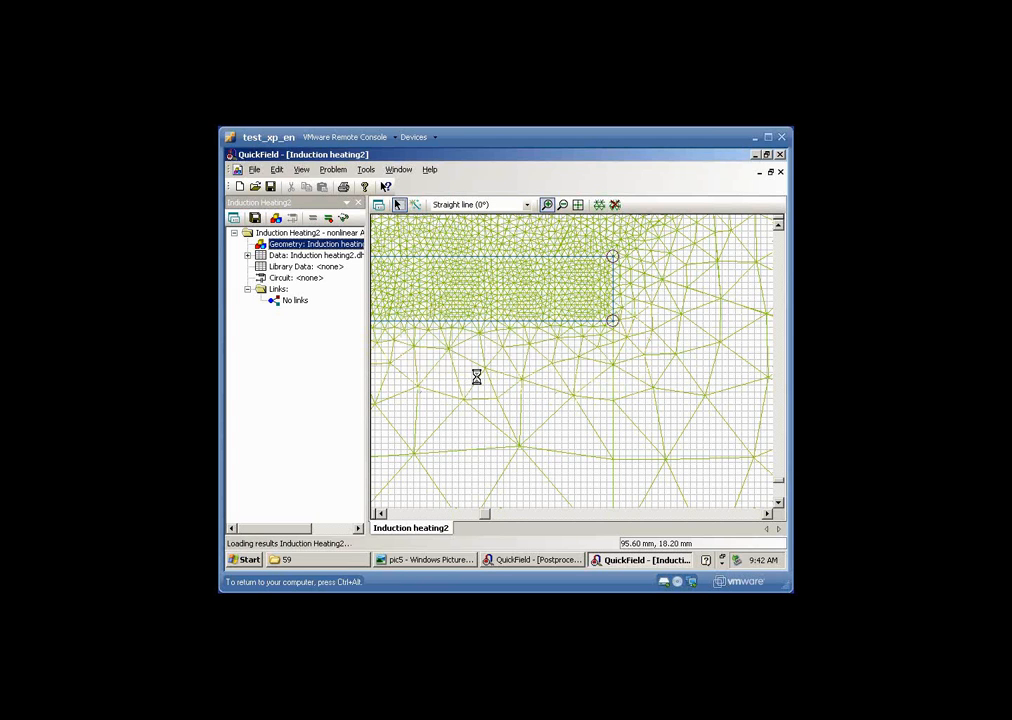